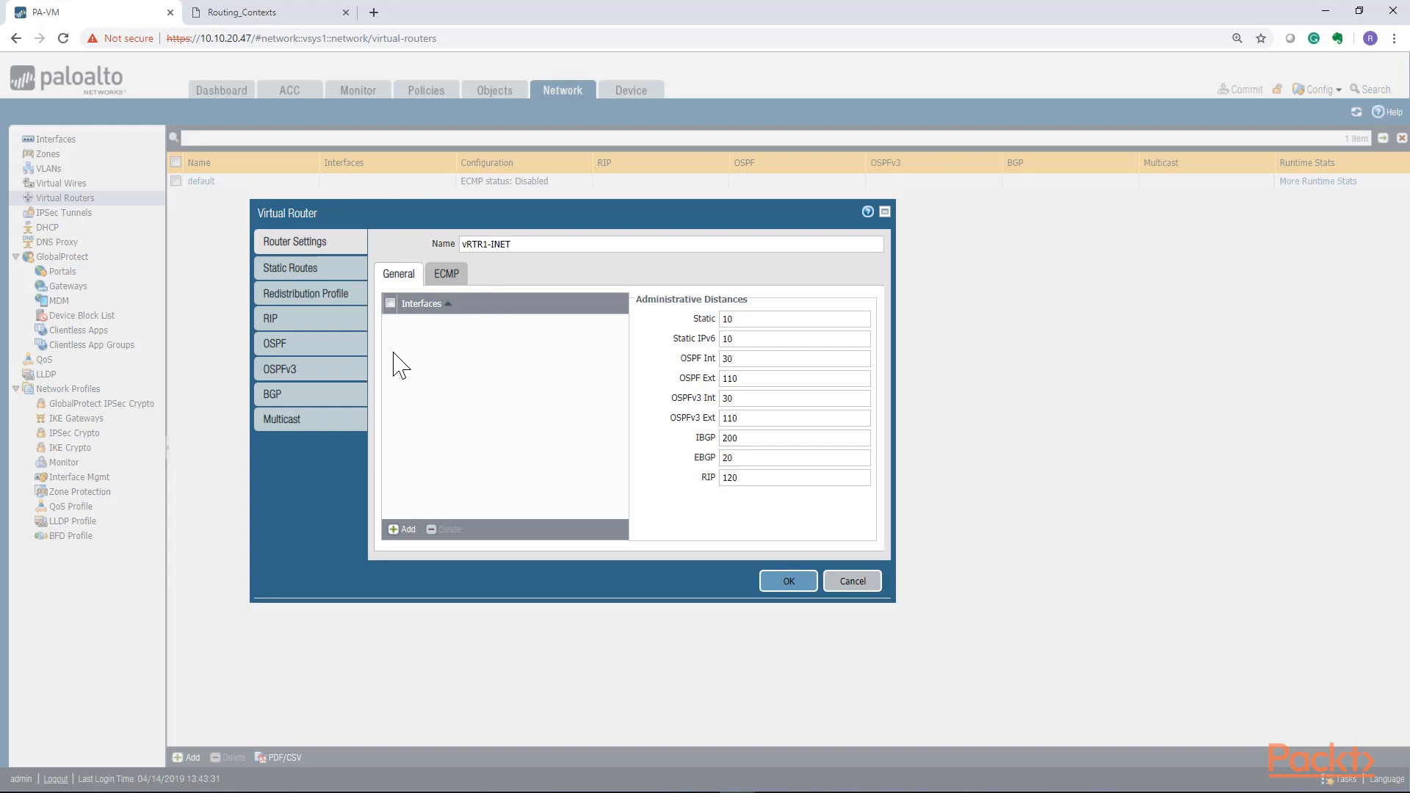
# Check the router's ECMP settings and draft an IPv4 static route named OUTSIDE with destination 0.0.0.0/0.
pyautogui.click(441, 279)
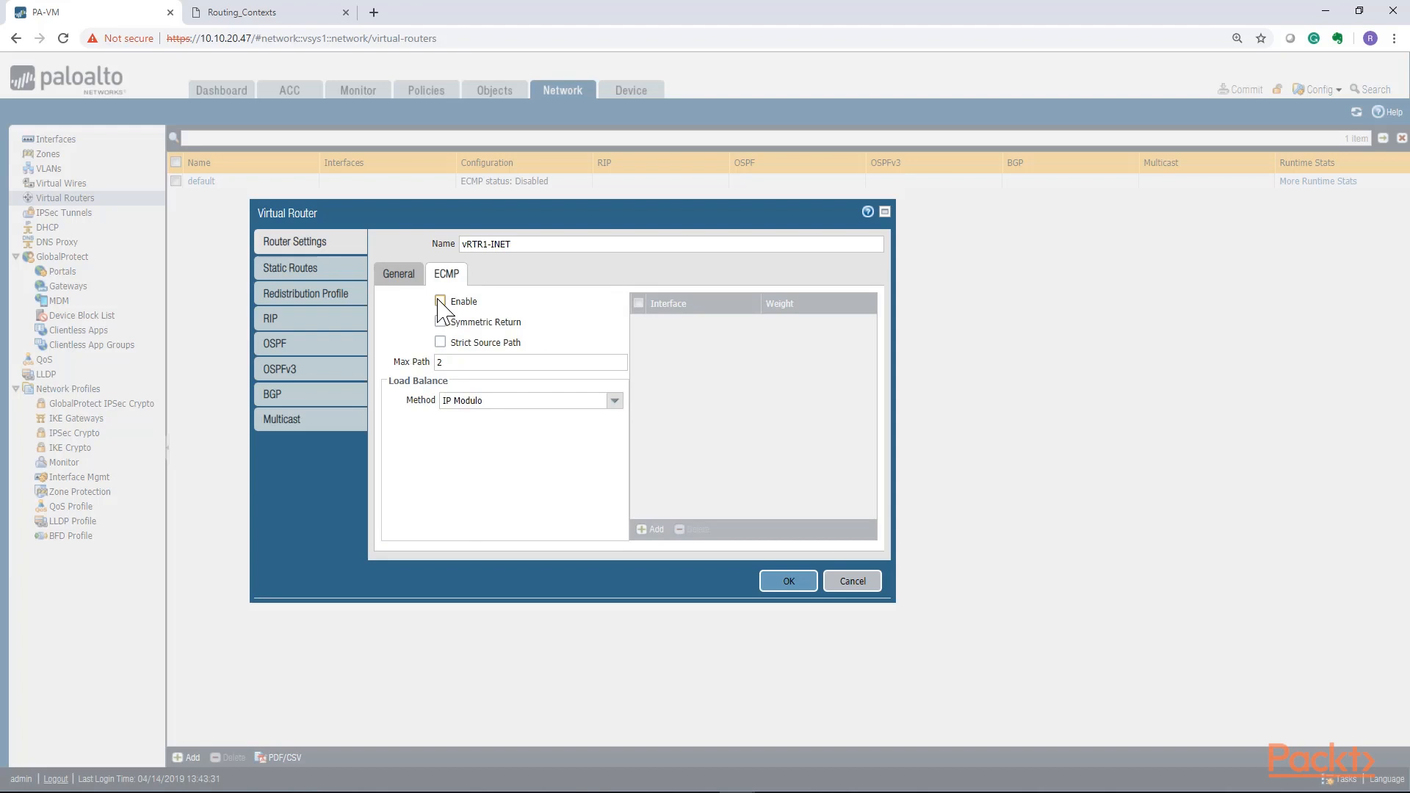
pyautogui.click(316, 268)
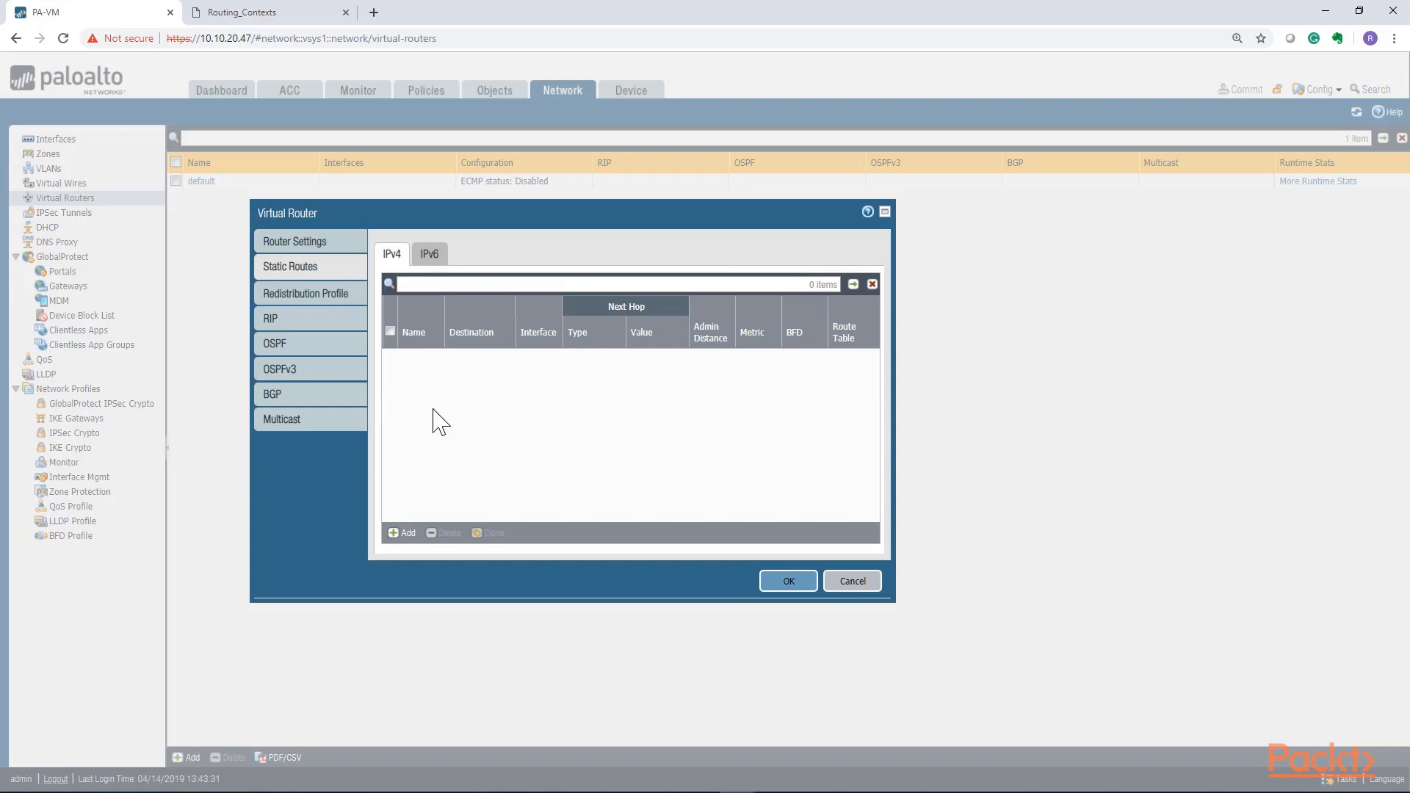
pyautogui.click(403, 533)
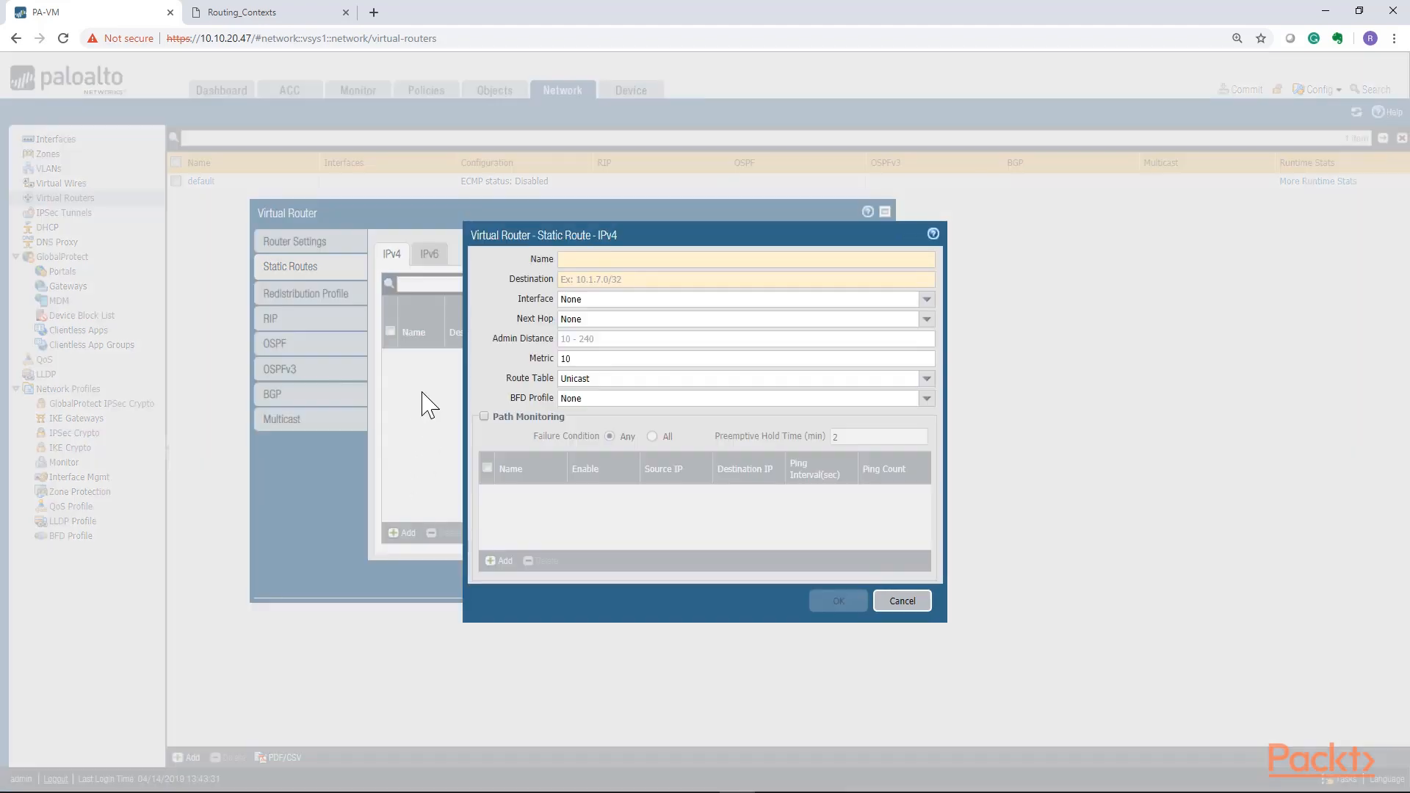
pyautogui.write('OUTSIDE')
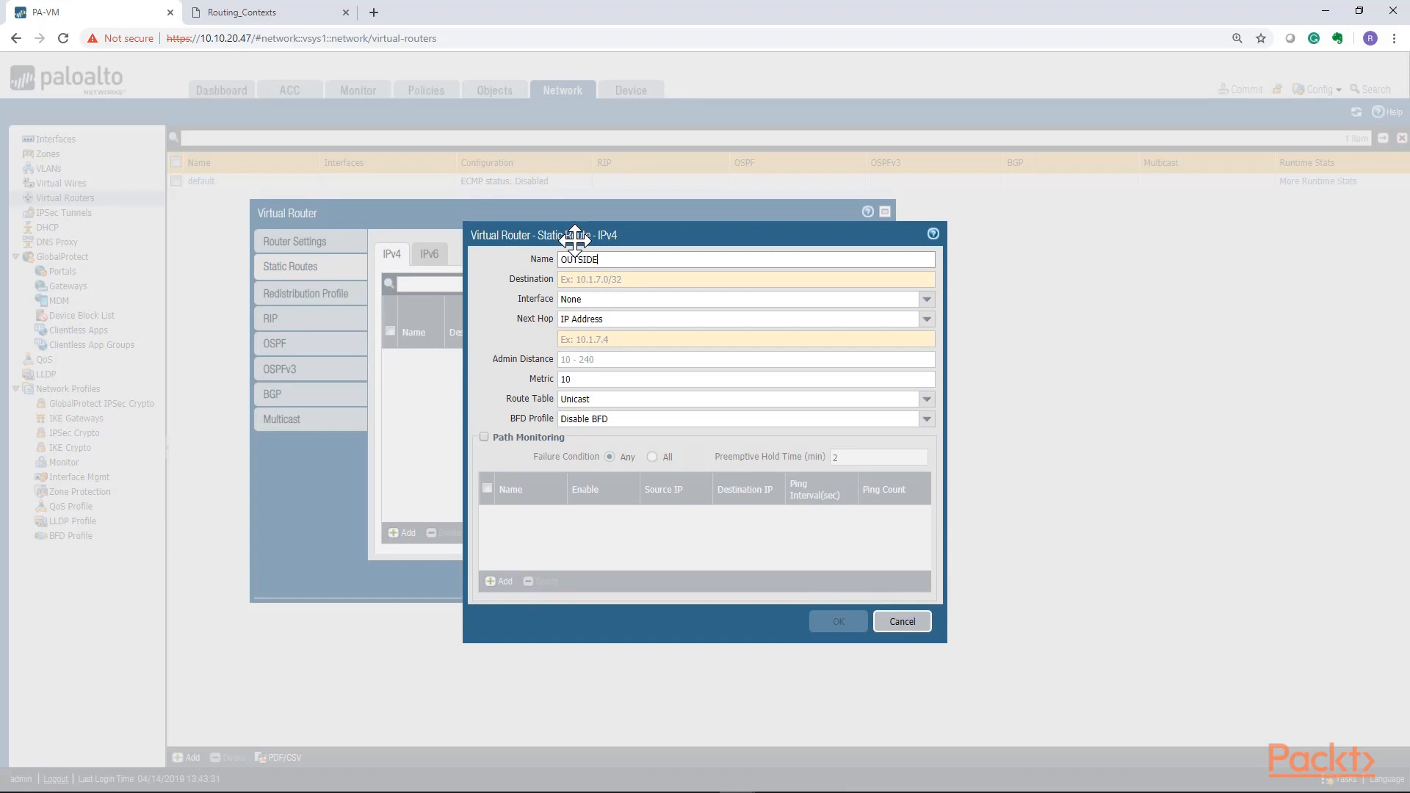
pyautogui.click(585, 279)
pyautogui.write('0.0.0.0/')
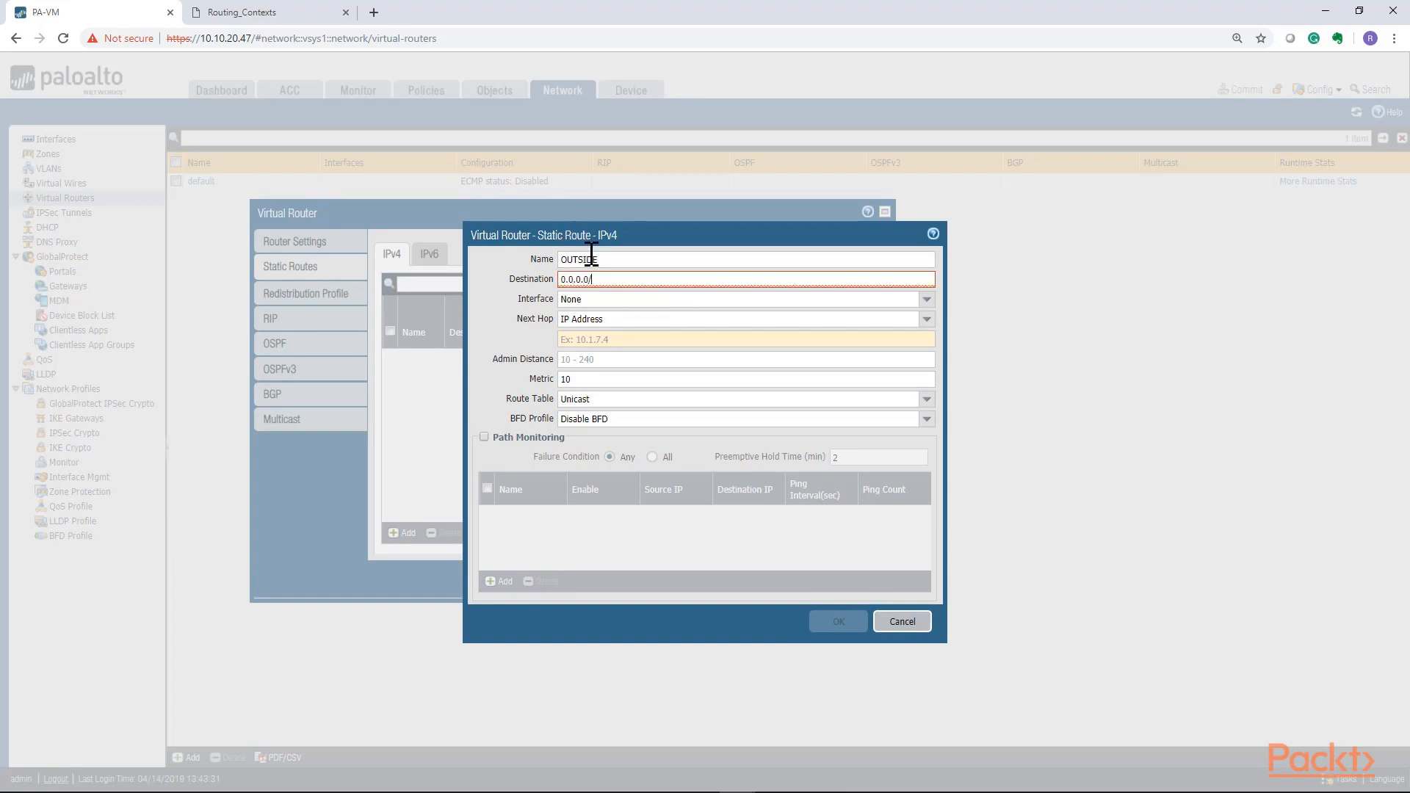
pyautogui.write('0')
pyautogui.click(628, 302)
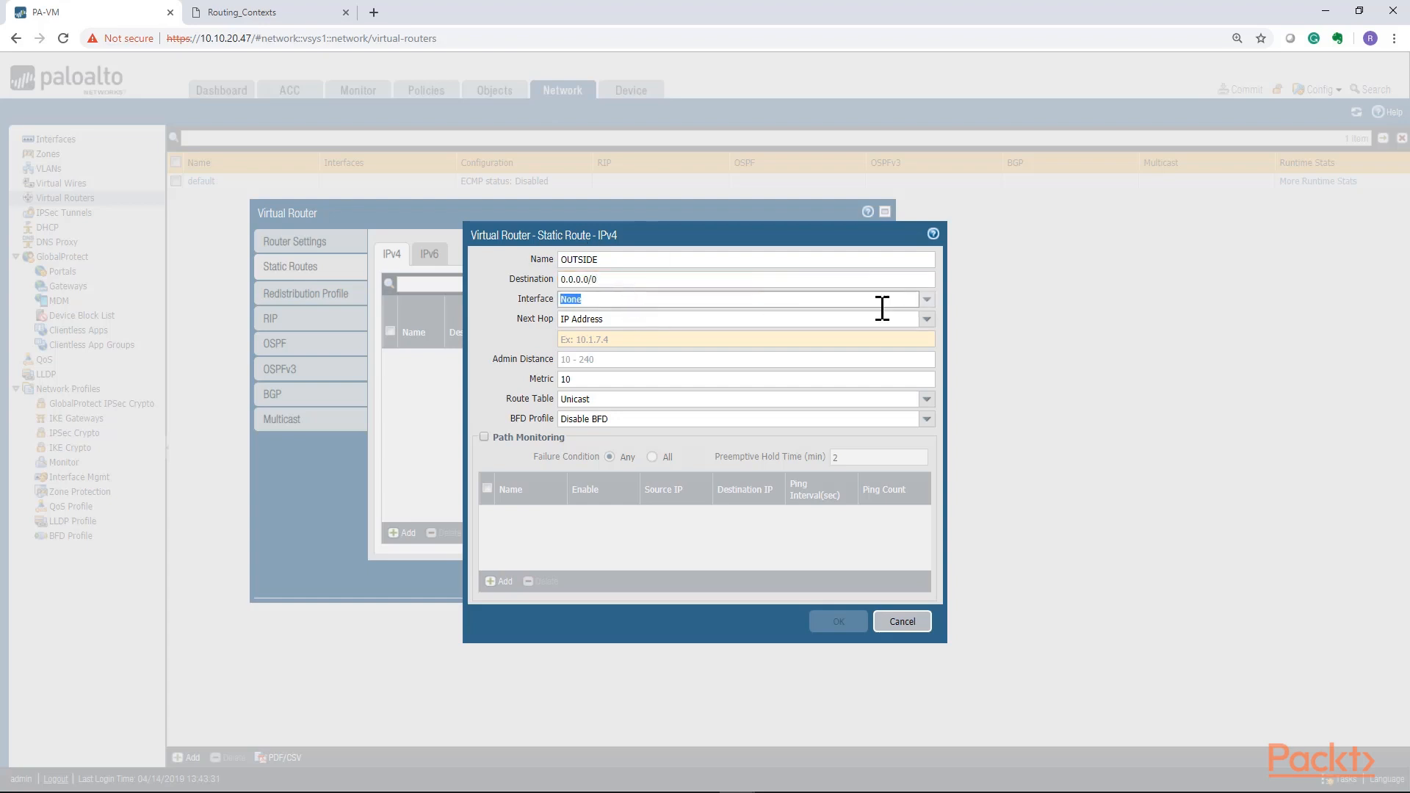
# Review the static route's interface, next hop, admin distance, metric and route table options, and discard the route.
pyautogui.click(926, 299)
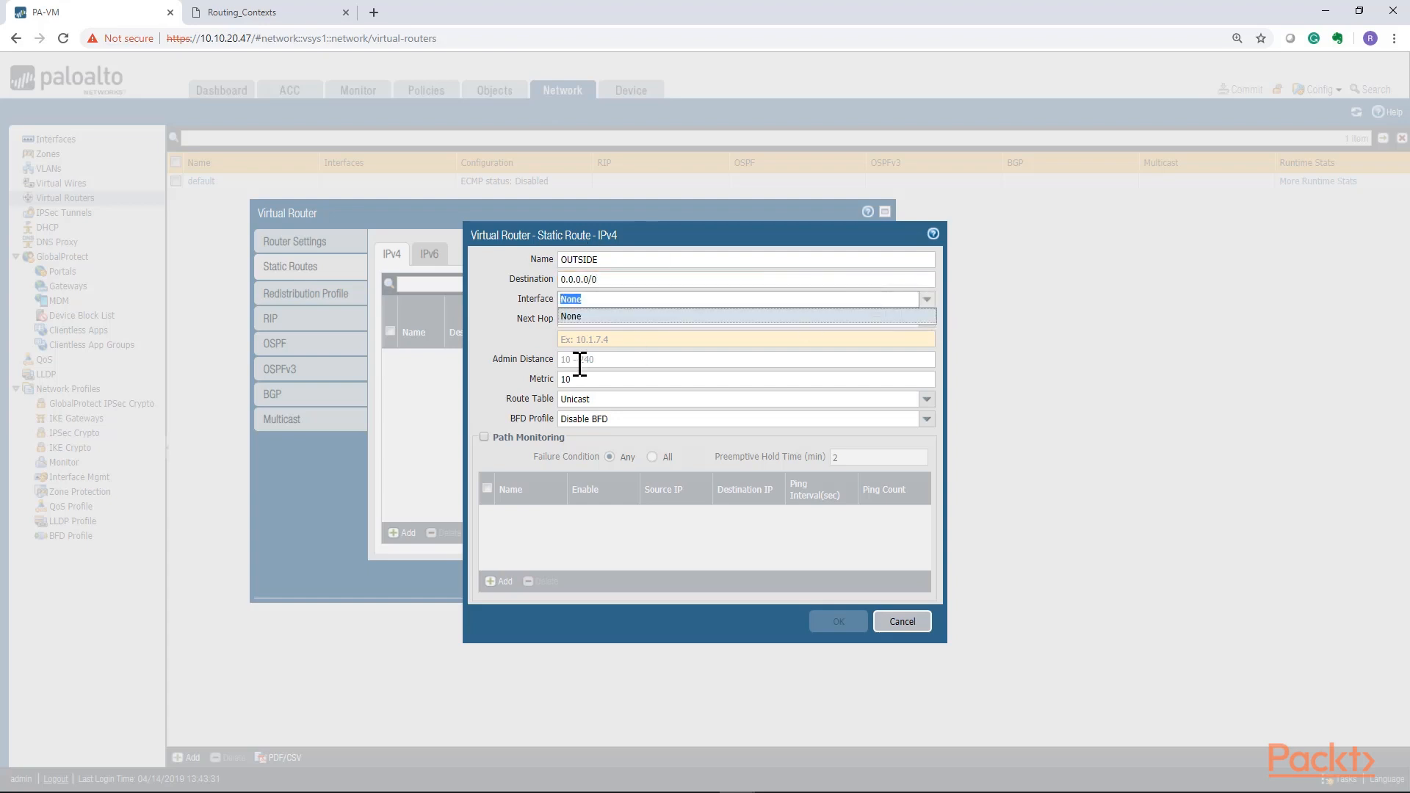
pyautogui.click(508, 308)
pyautogui.click(573, 322)
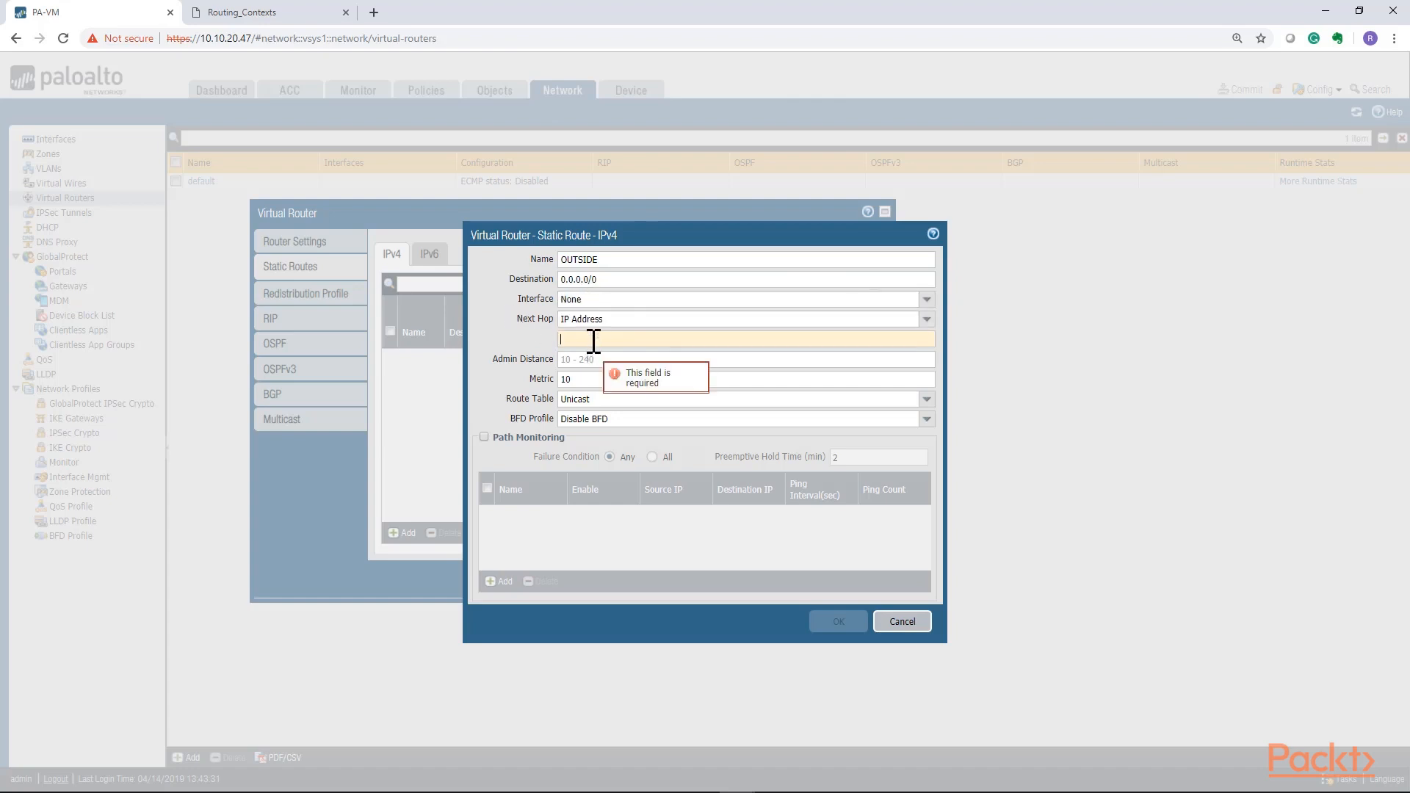
pyautogui.moveTo(604, 280); pyautogui.dragTo(556, 281)
pyautogui.click(592, 339)
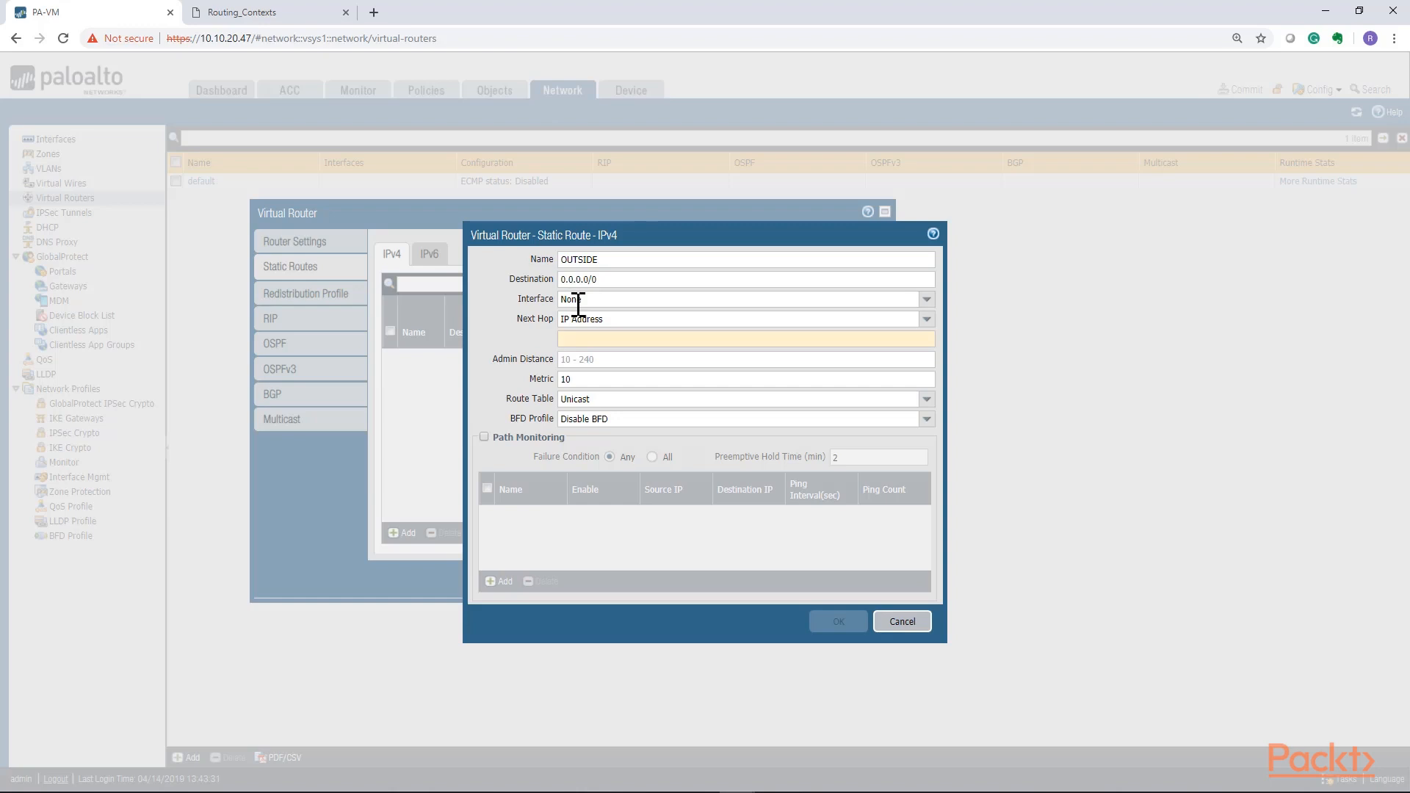
pyautogui.click(584, 359)
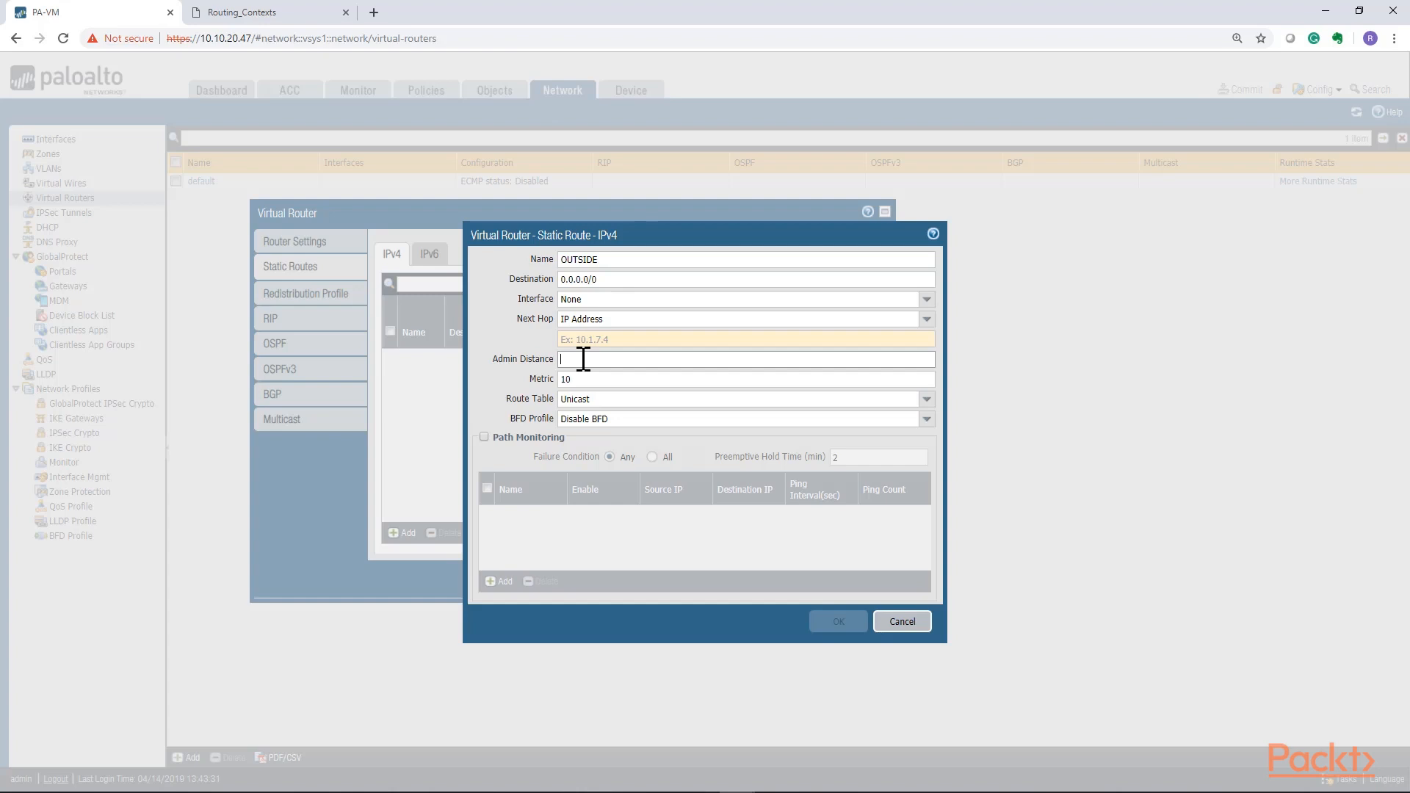
pyautogui.click(581, 378)
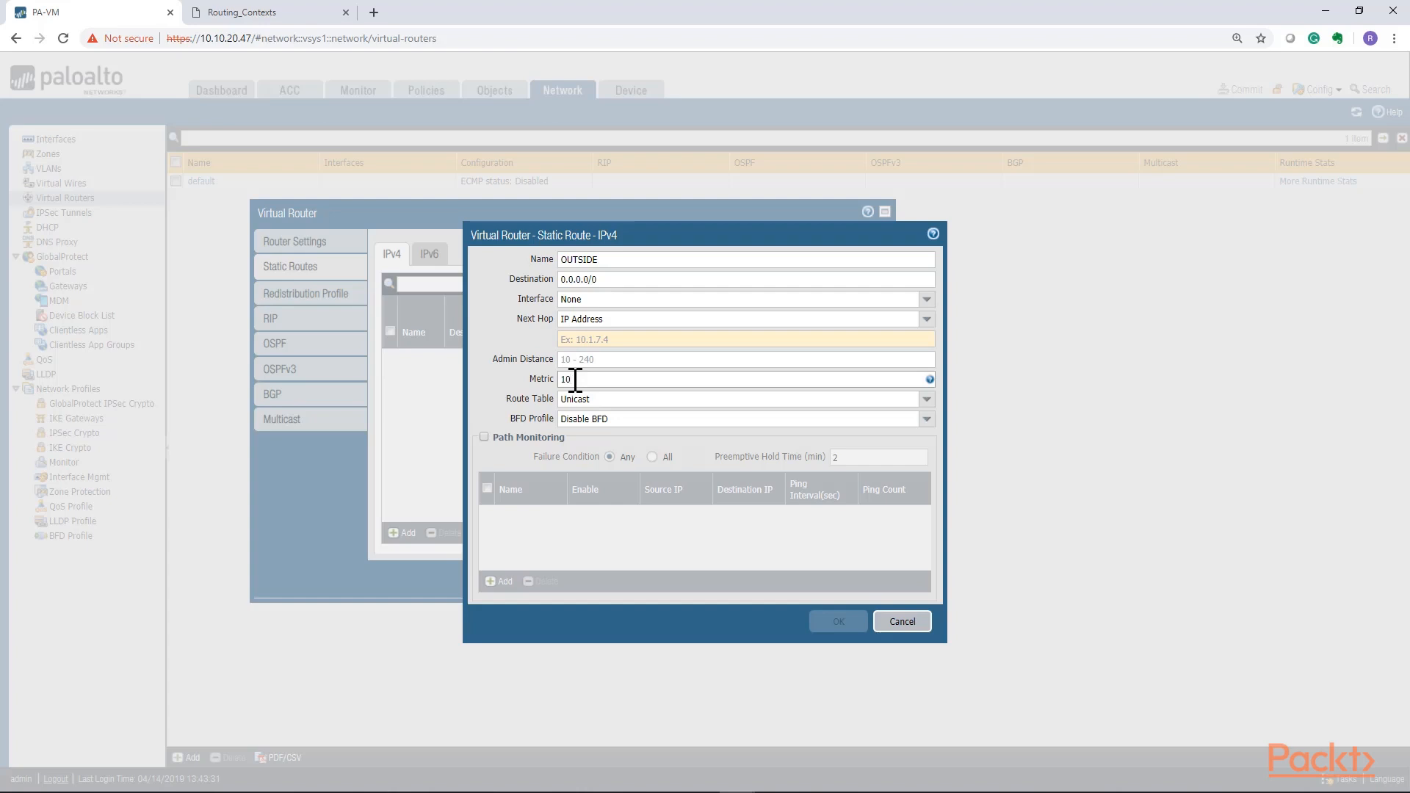
pyautogui.click(588, 397)
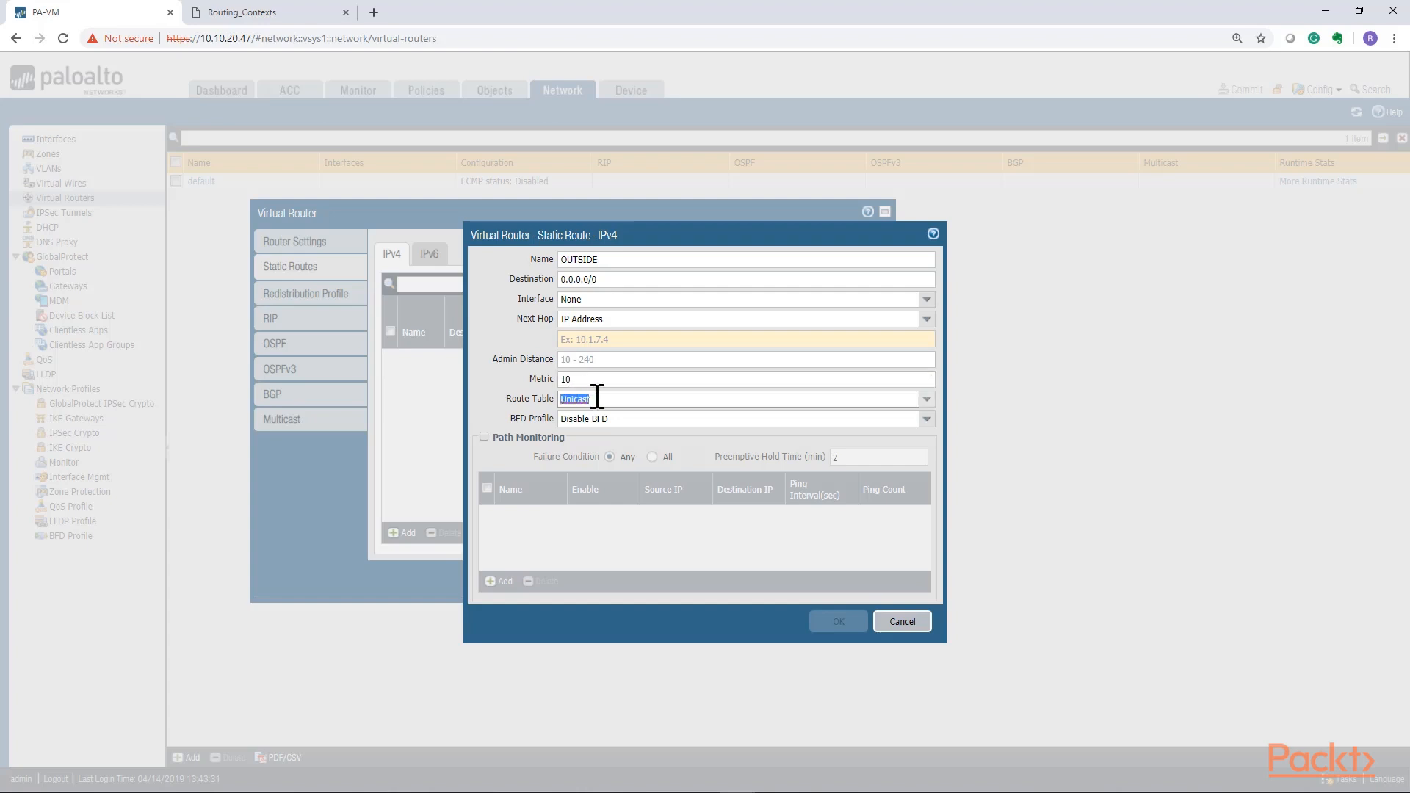
pyautogui.click(925, 399)
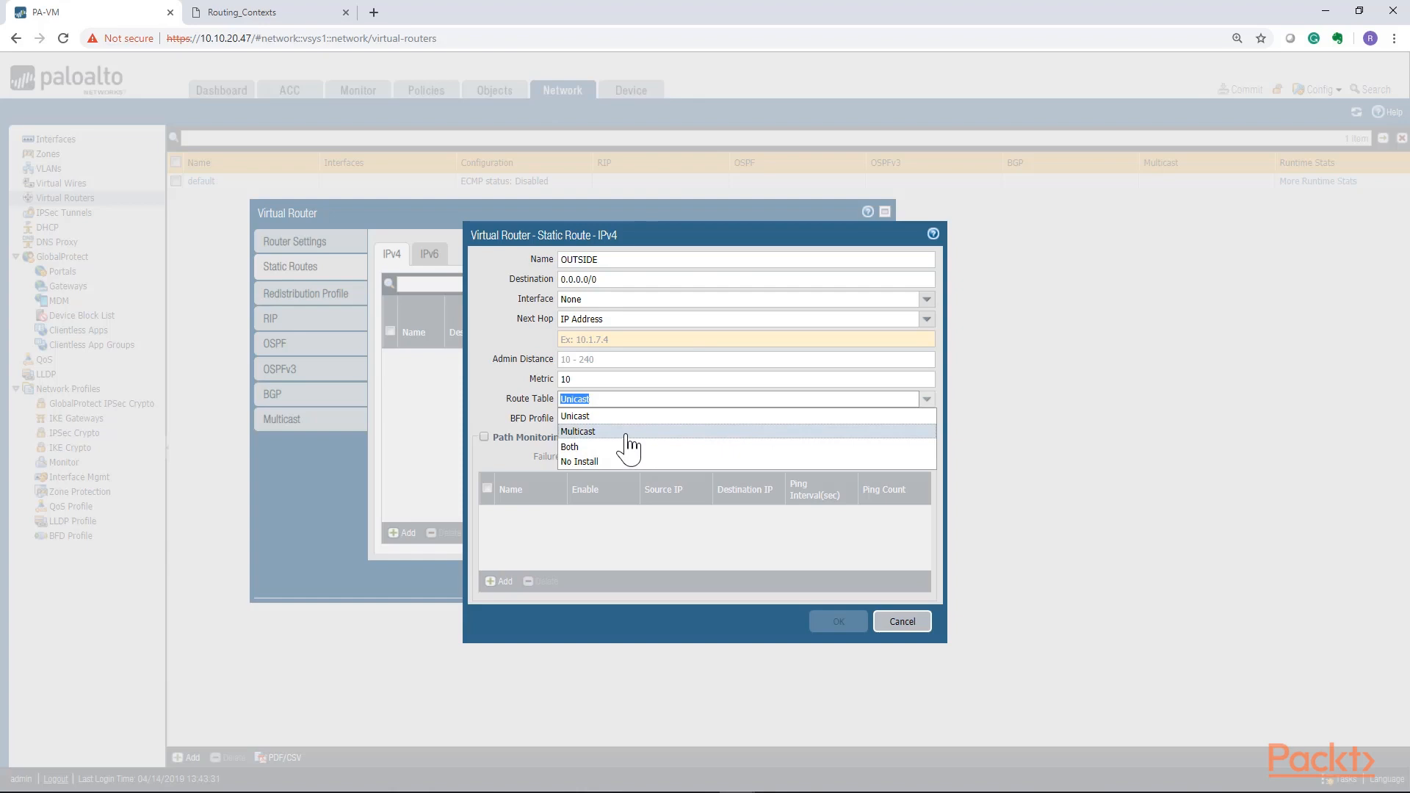
pyautogui.click(522, 425)
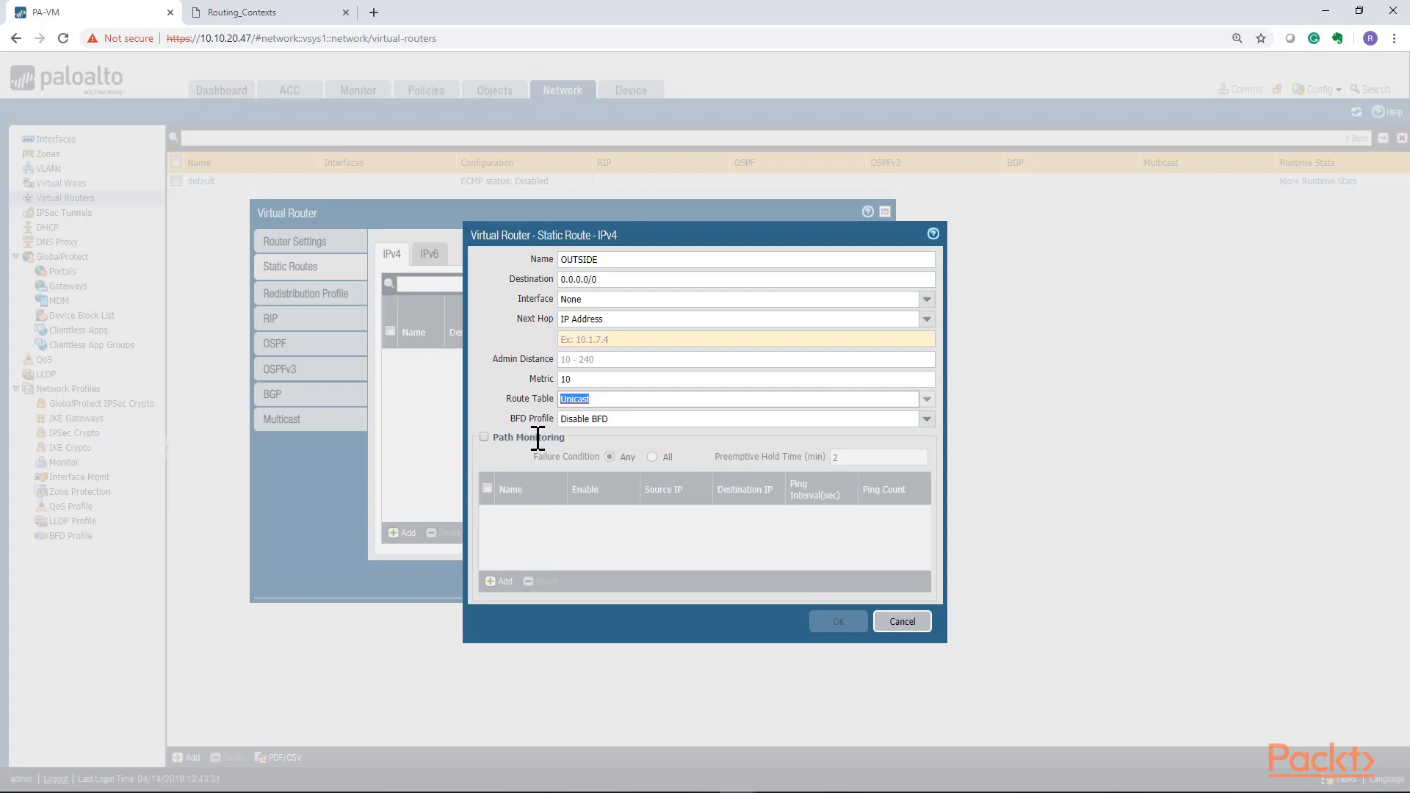
pyautogui.click(900, 623)
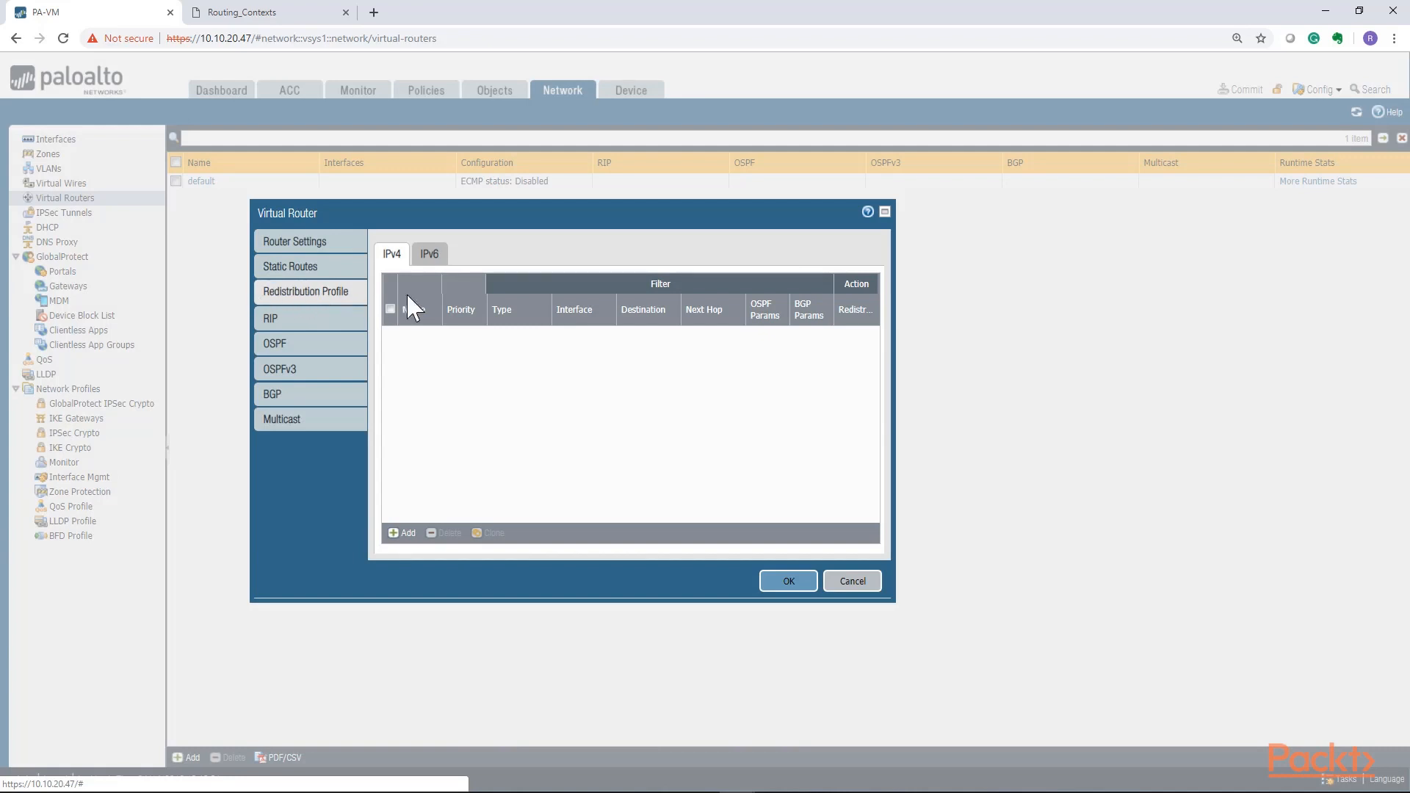
# Review the virtual router's redistribution profile, RIP, OSPF, OSPFv3, BGP and multicast settings, including the multicast interfaces.
pyautogui.click(426, 255)
pyautogui.click(389, 257)
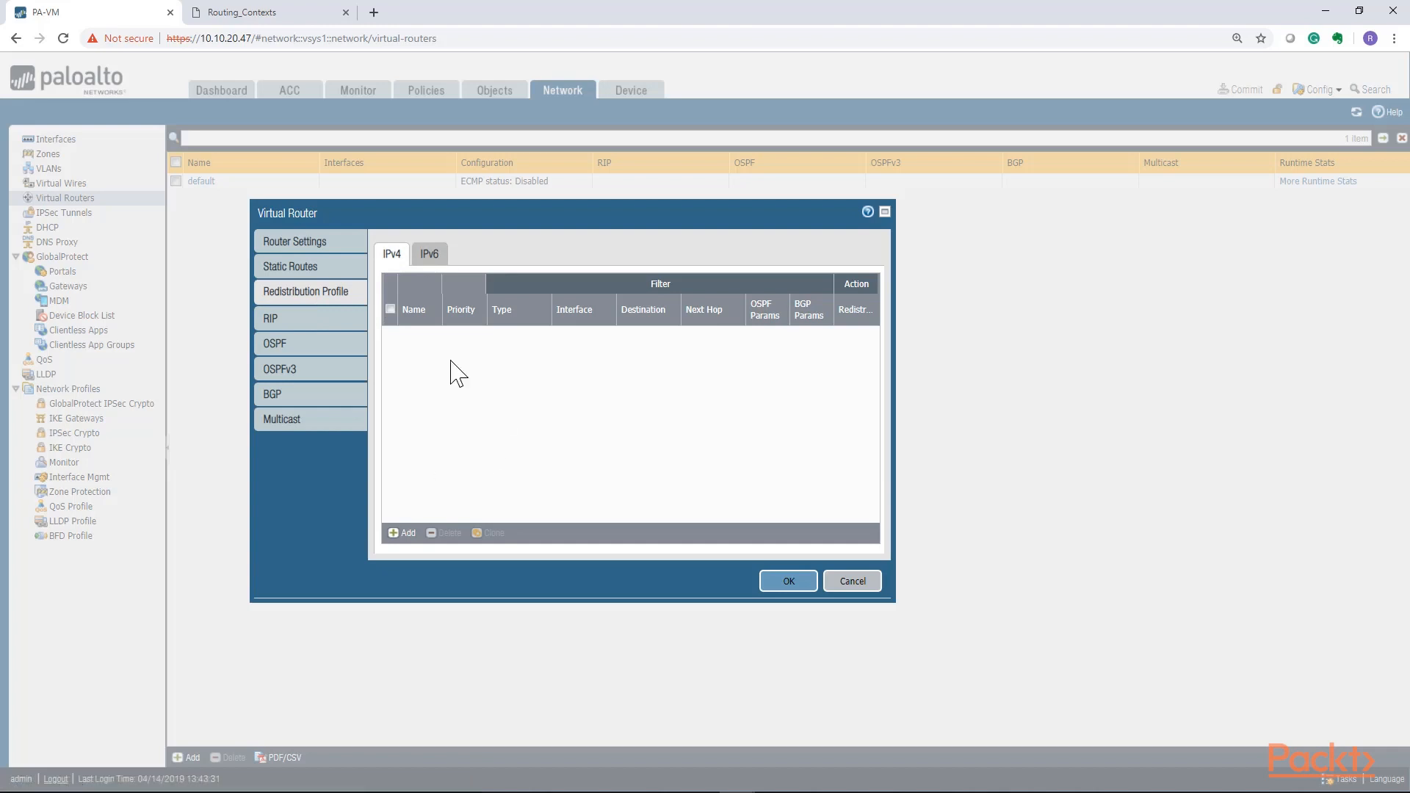
pyautogui.click(305, 319)
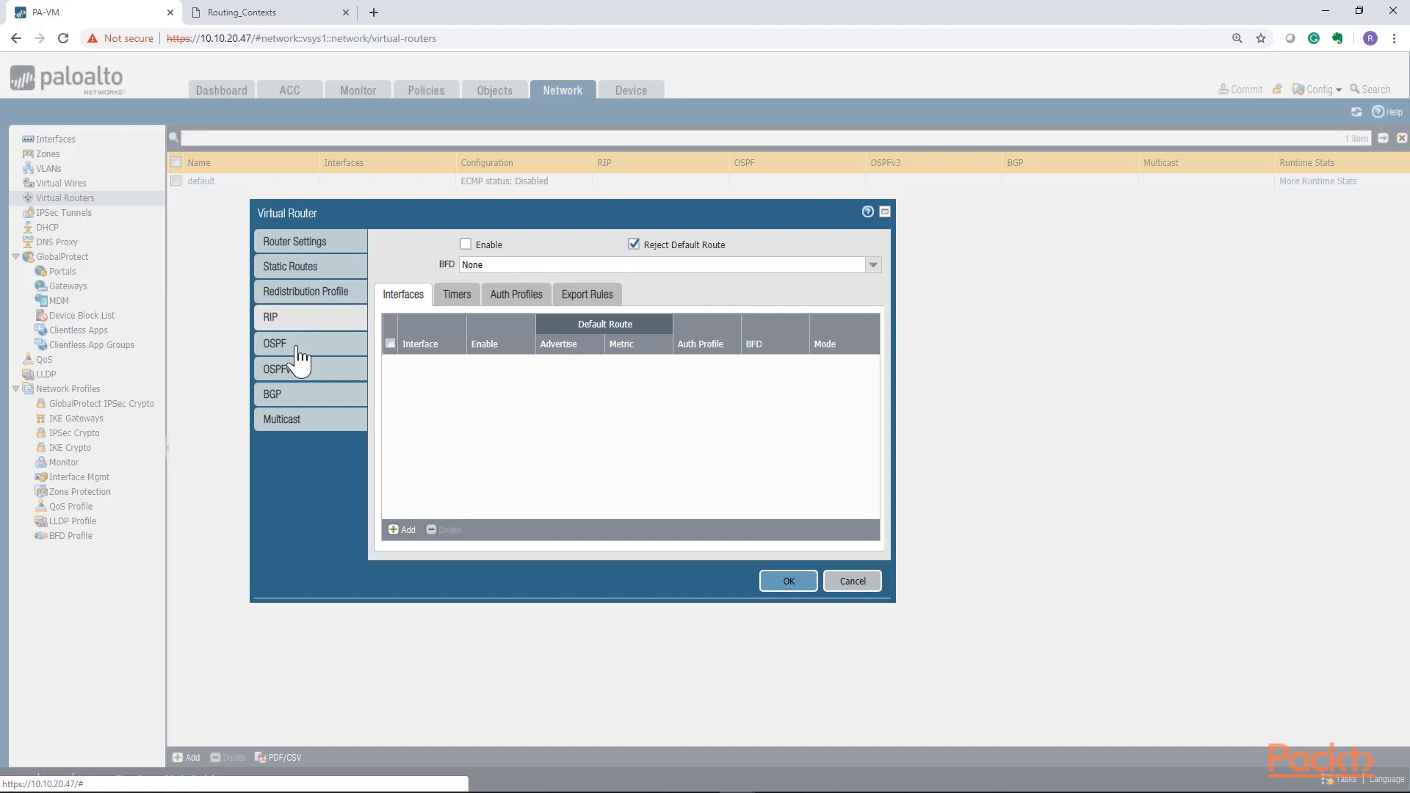
pyautogui.click(298, 355)
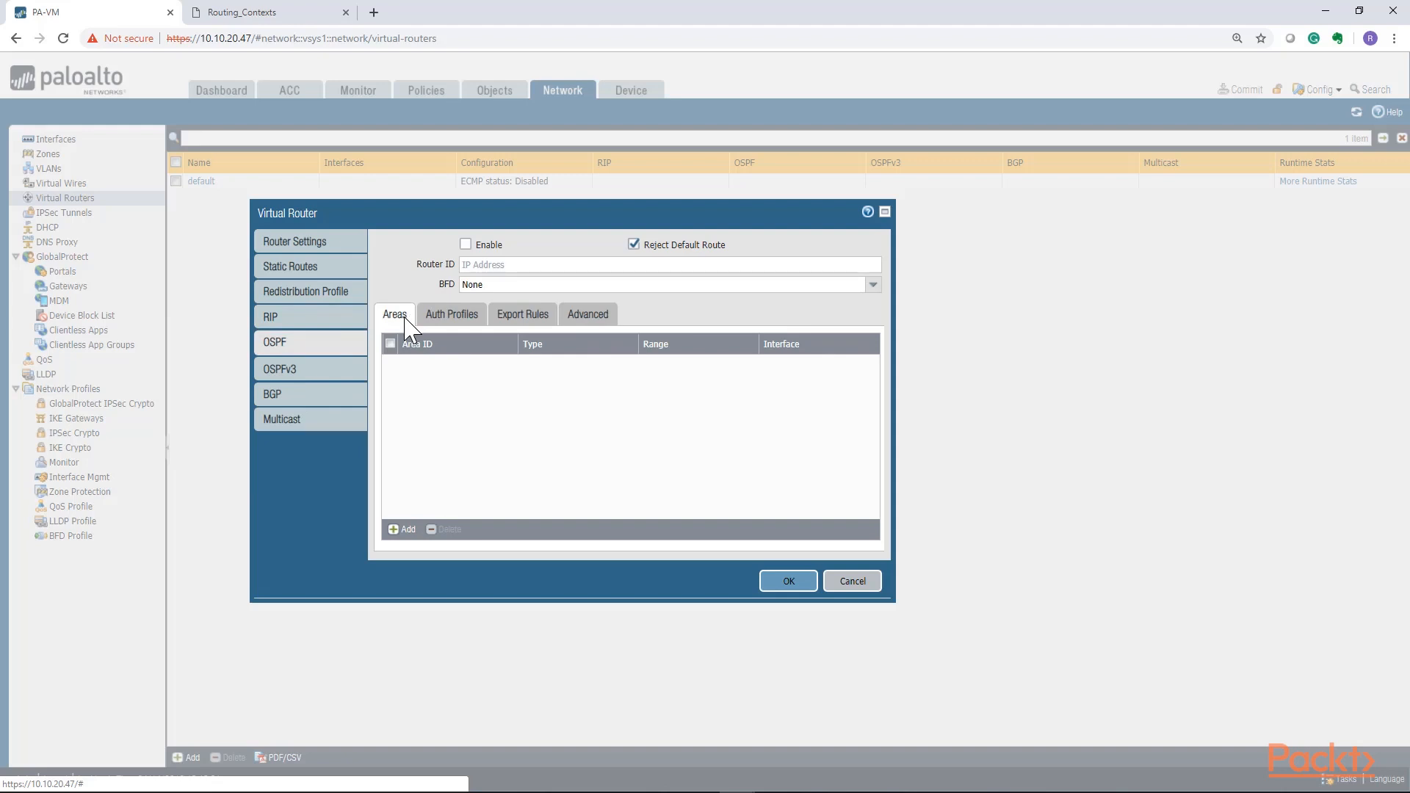
pyautogui.click(299, 371)
pyautogui.click(271, 349)
pyautogui.click(293, 369)
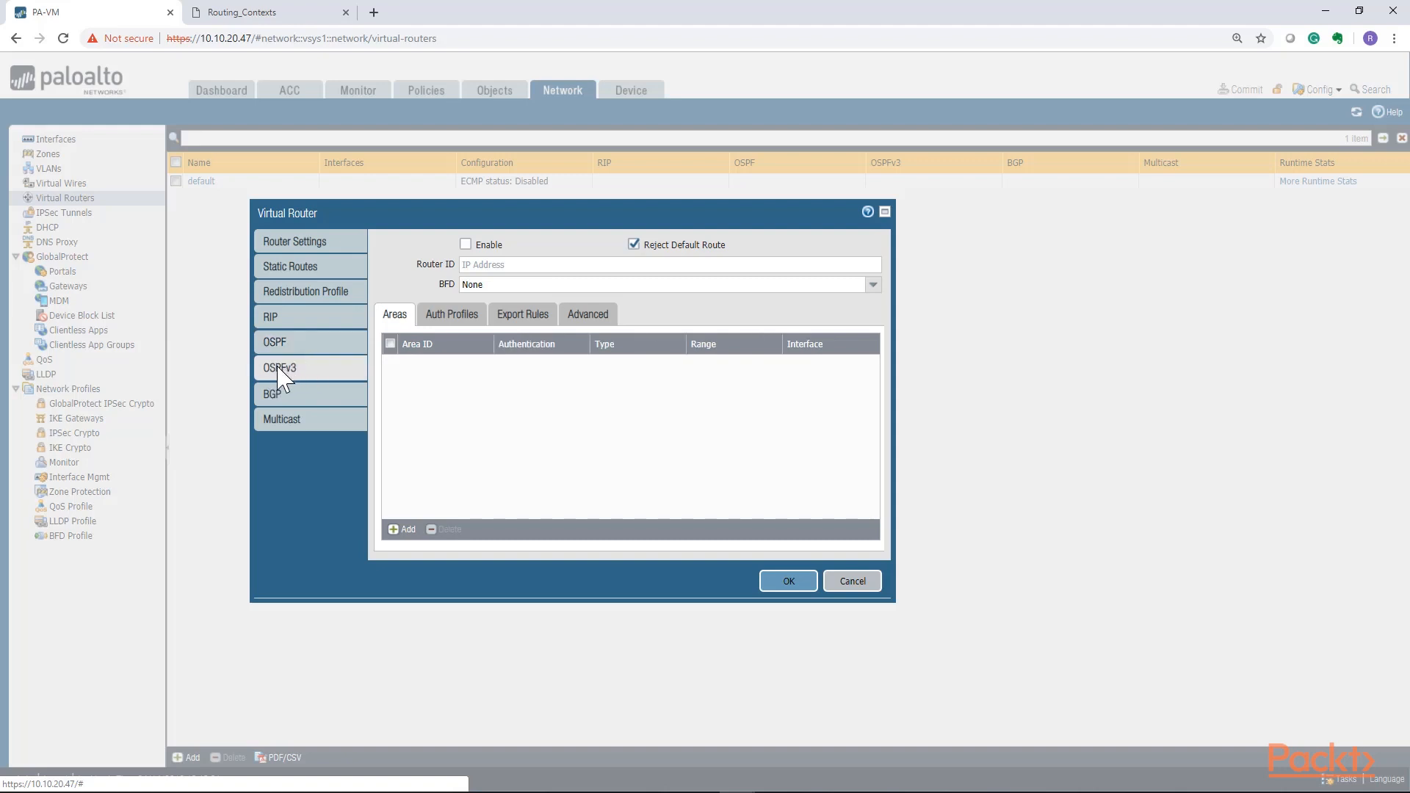
pyautogui.click(335, 341)
pyautogui.click(325, 367)
pyautogui.click(315, 397)
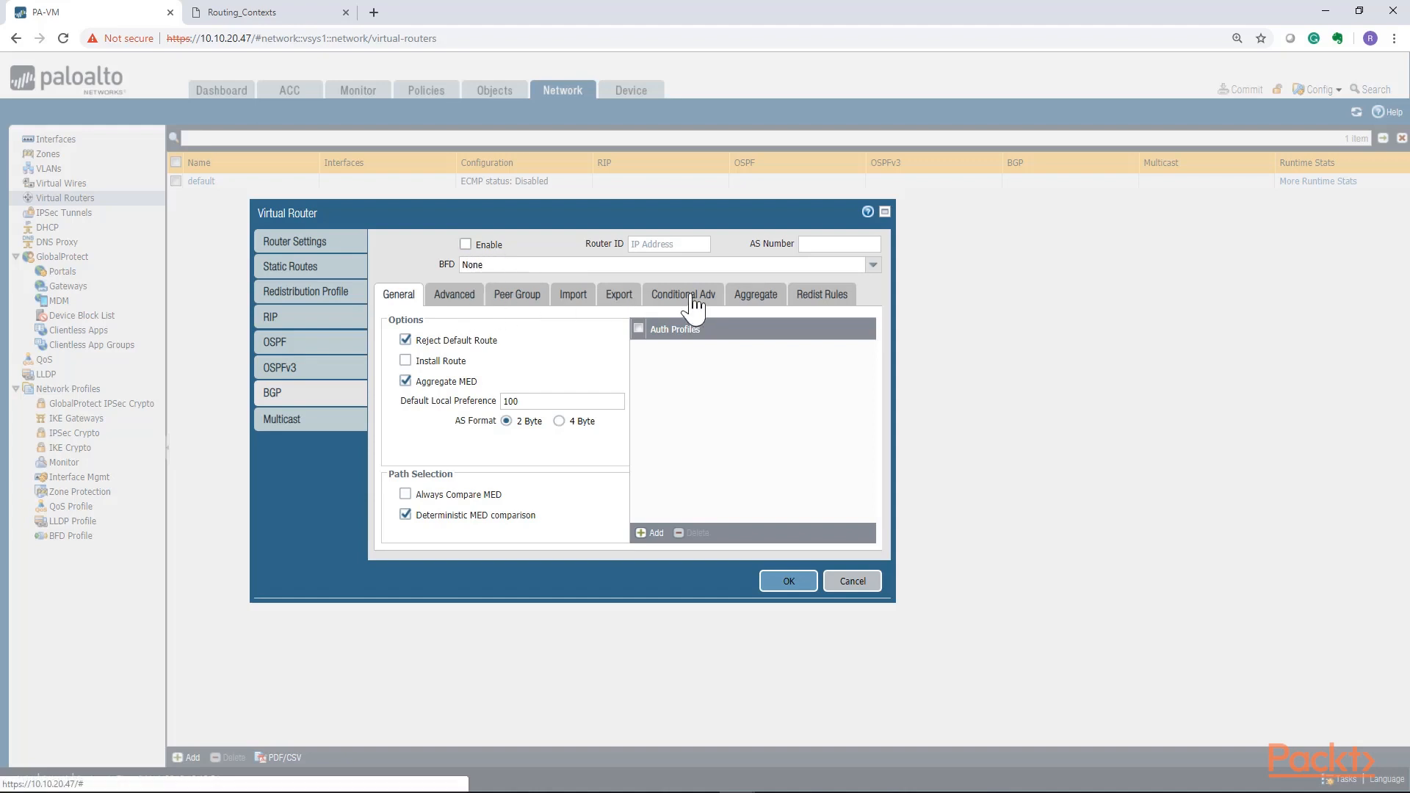
pyautogui.click(327, 418)
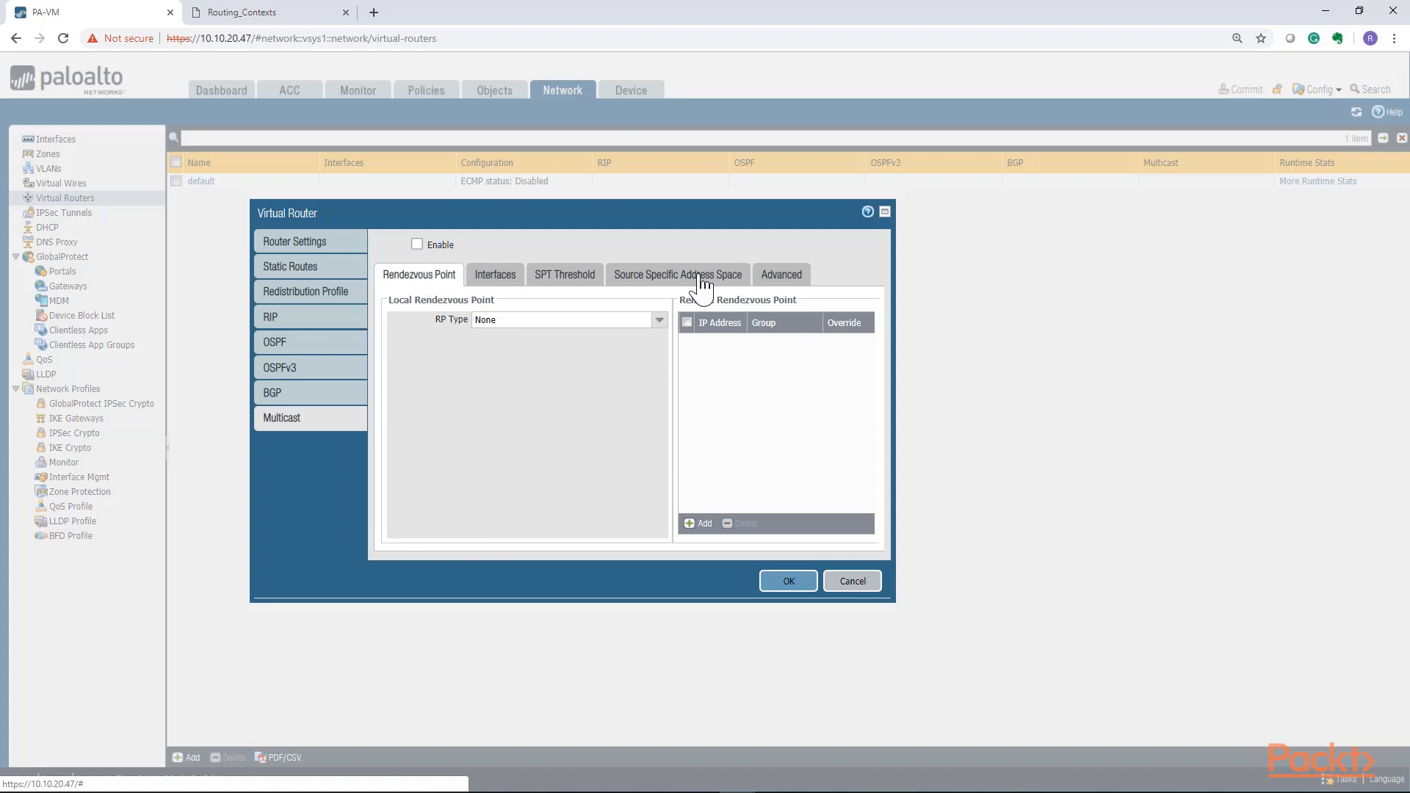
pyautogui.click(499, 276)
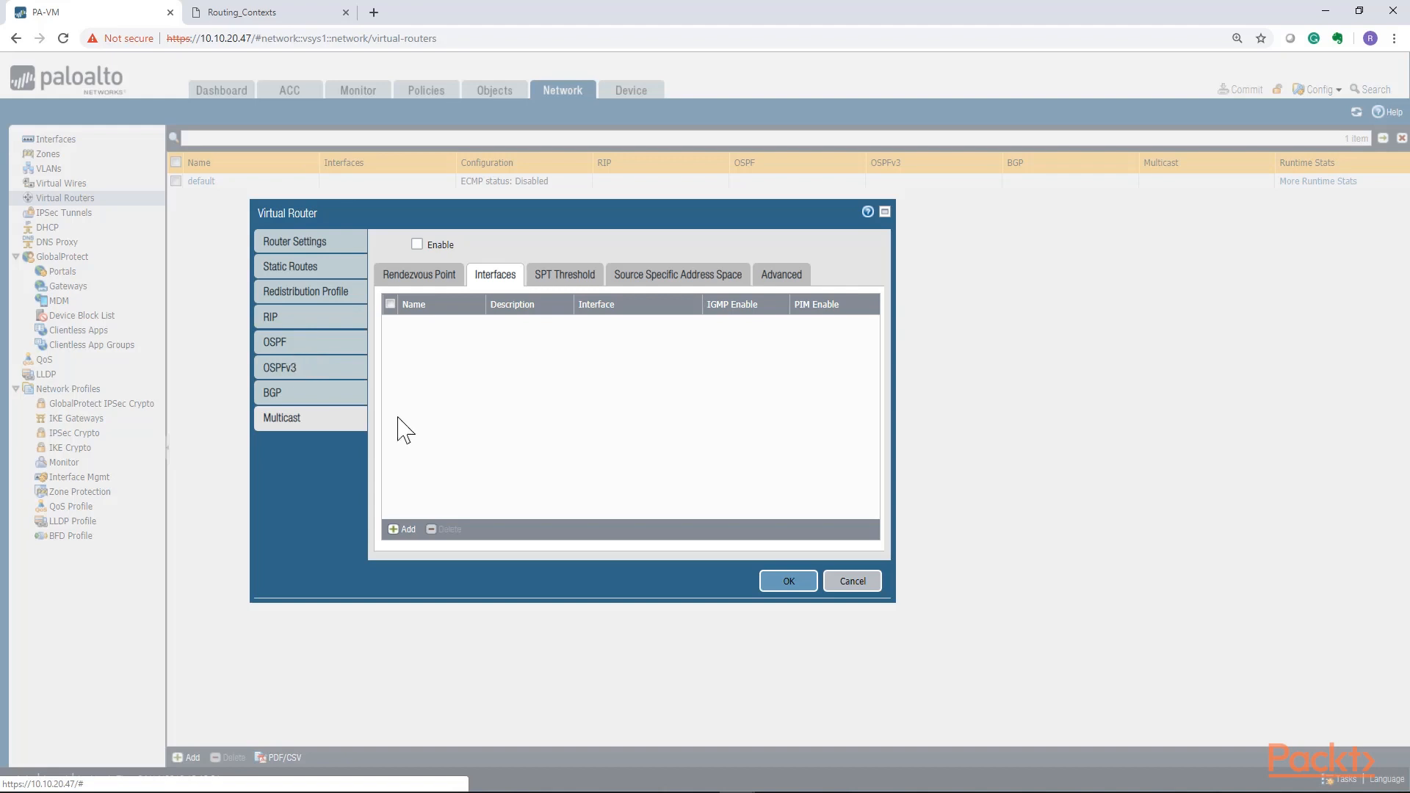
# Return to the general router settings and save the new virtual router vRTR1-INET.
pyautogui.click(294, 244)
pyautogui.click(553, 250)
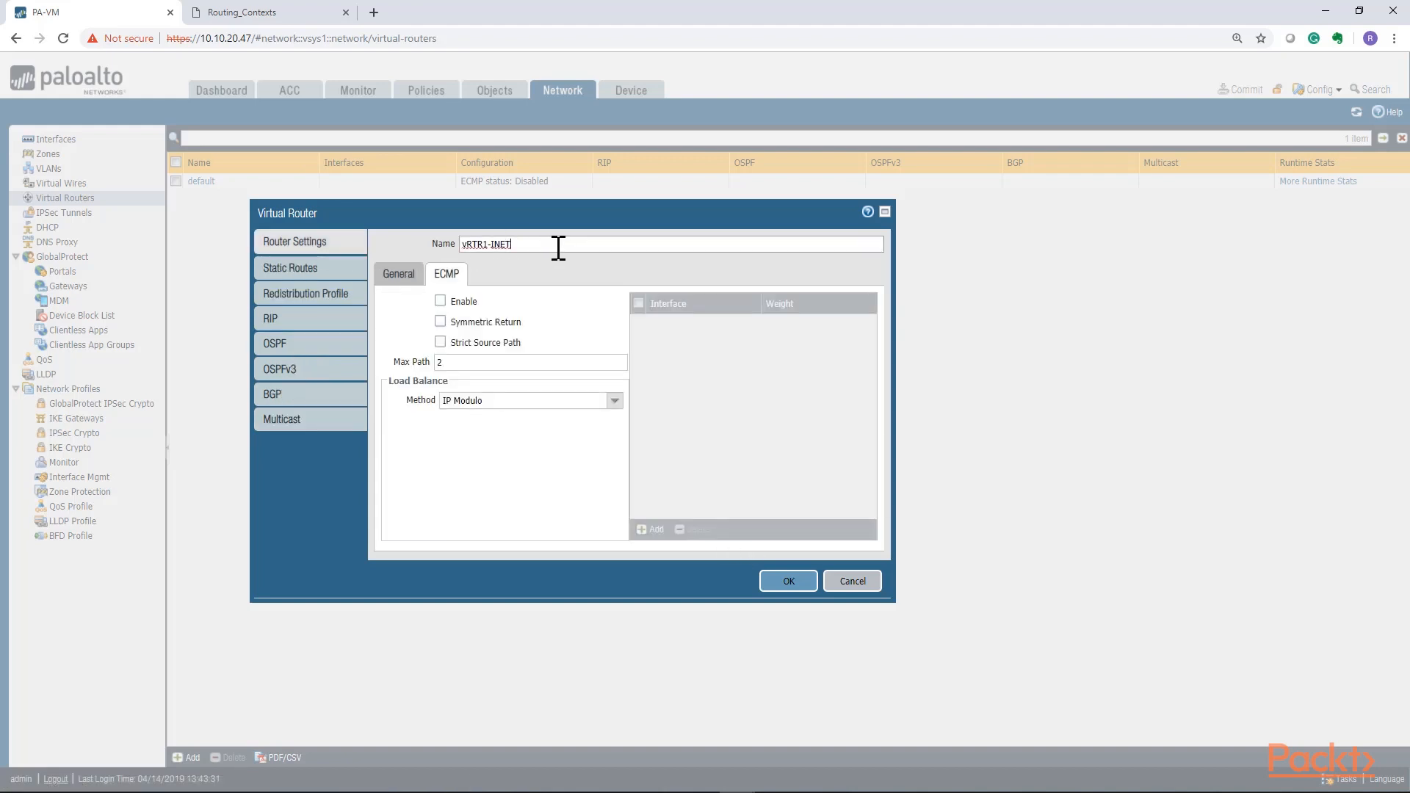
pyautogui.click(393, 276)
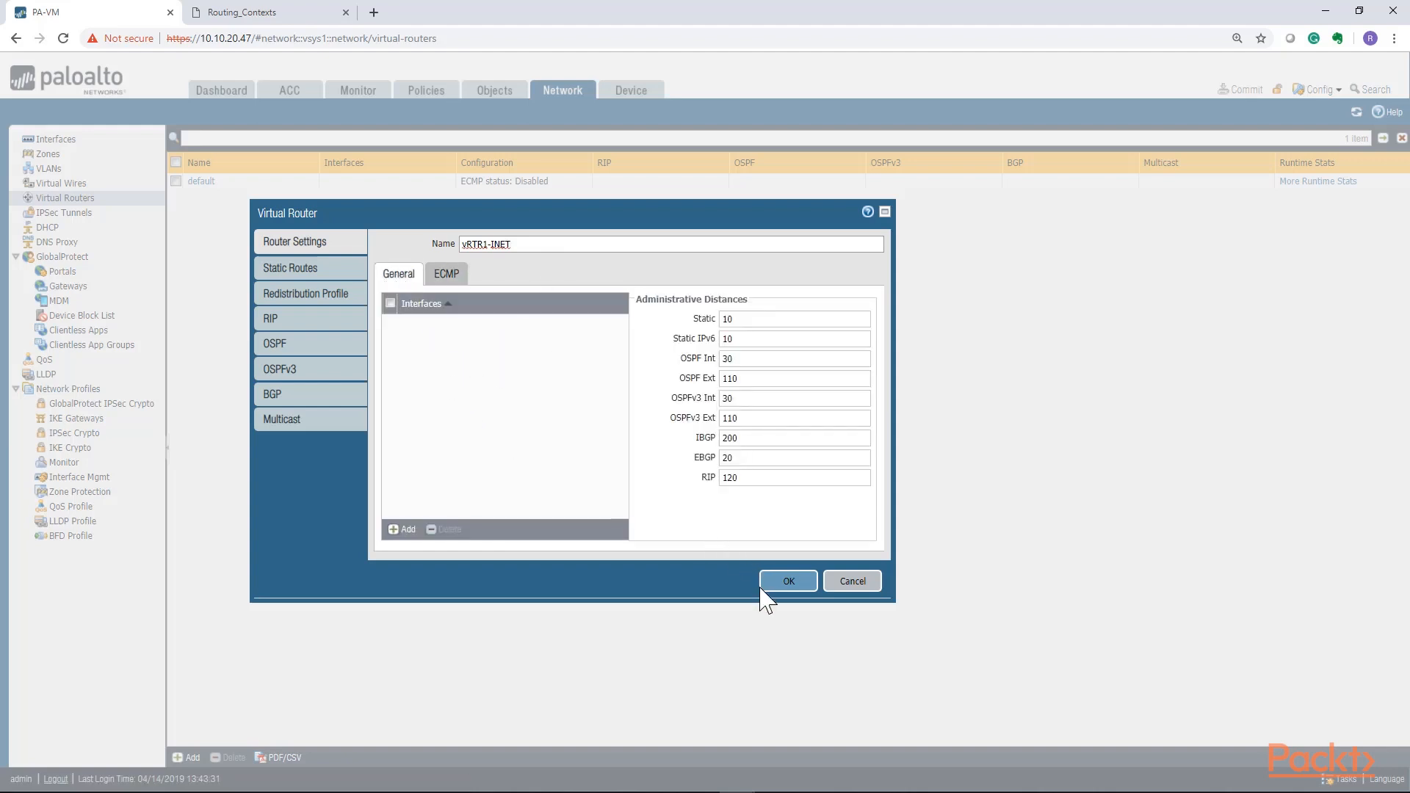
pyautogui.click(793, 580)
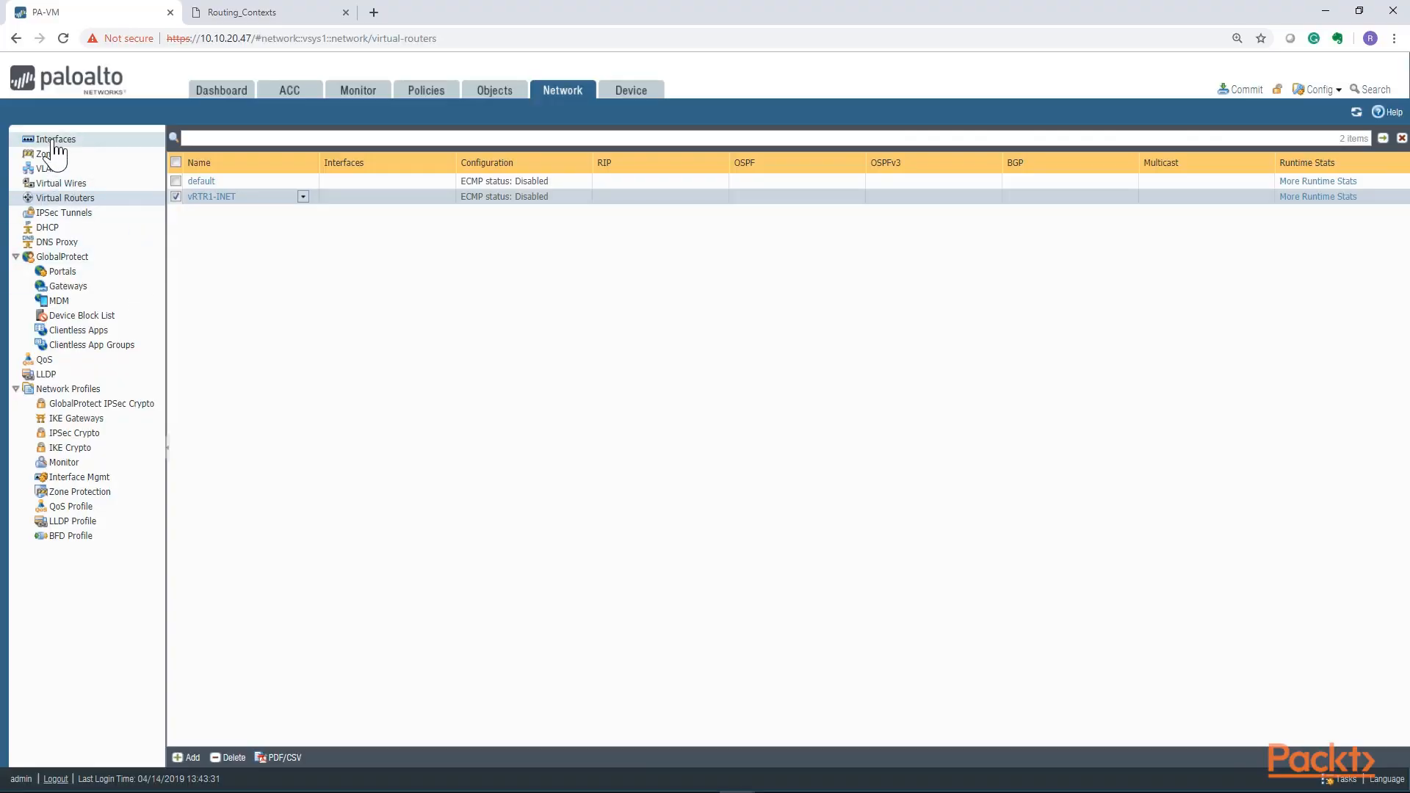
# Open the Ethernet interface ethernet1/2 for editing and set its interface type to Layer3.
pyautogui.click(53, 144)
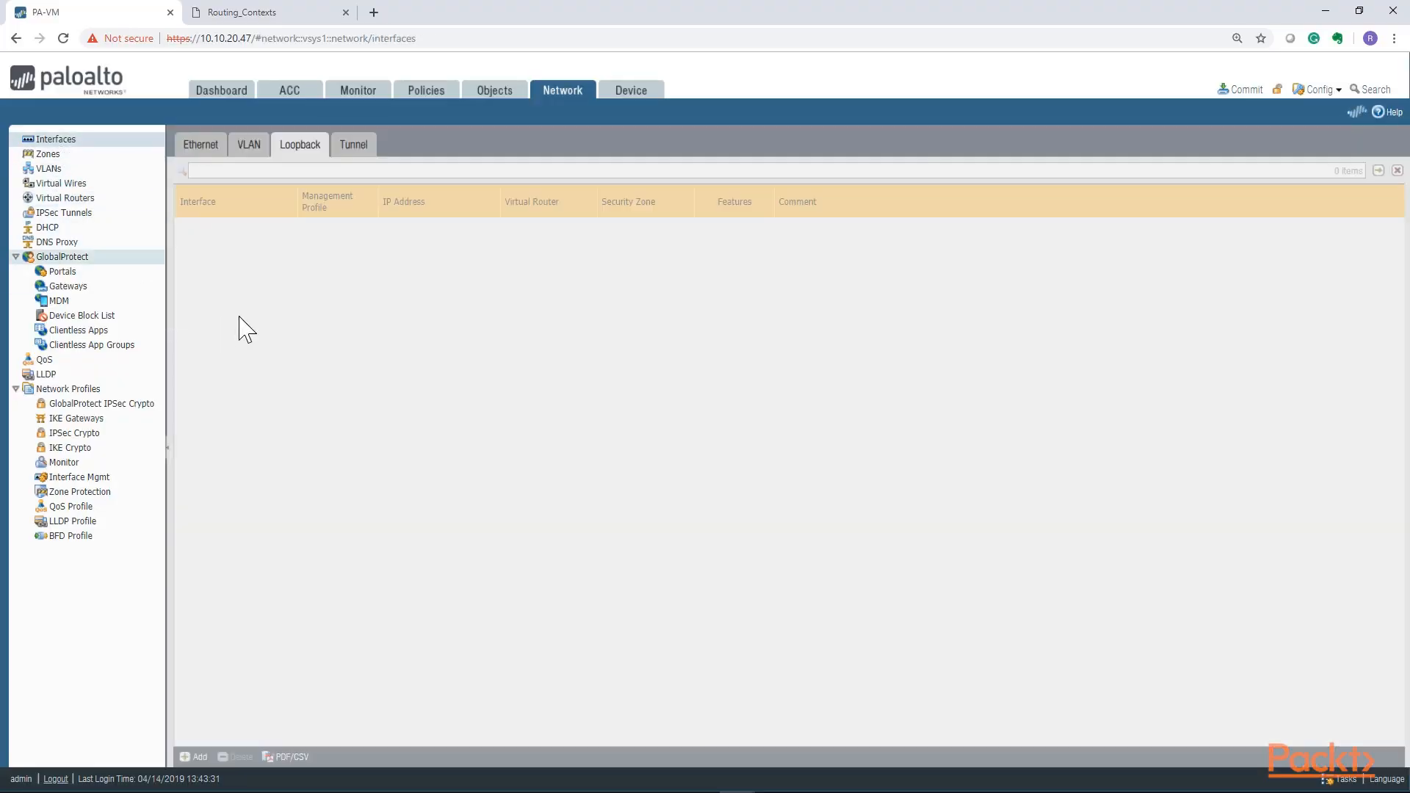
pyautogui.click(197, 146)
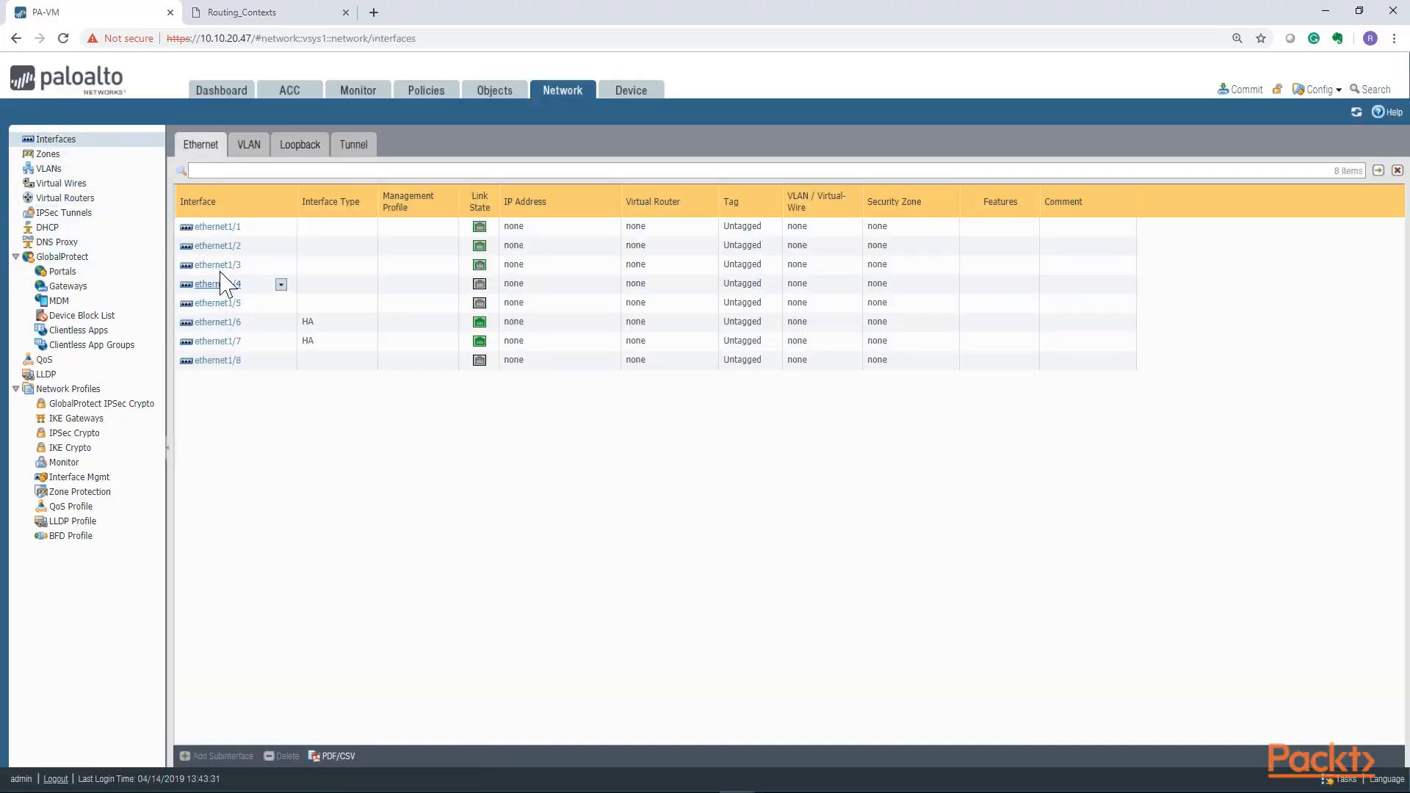
pyautogui.click(224, 250)
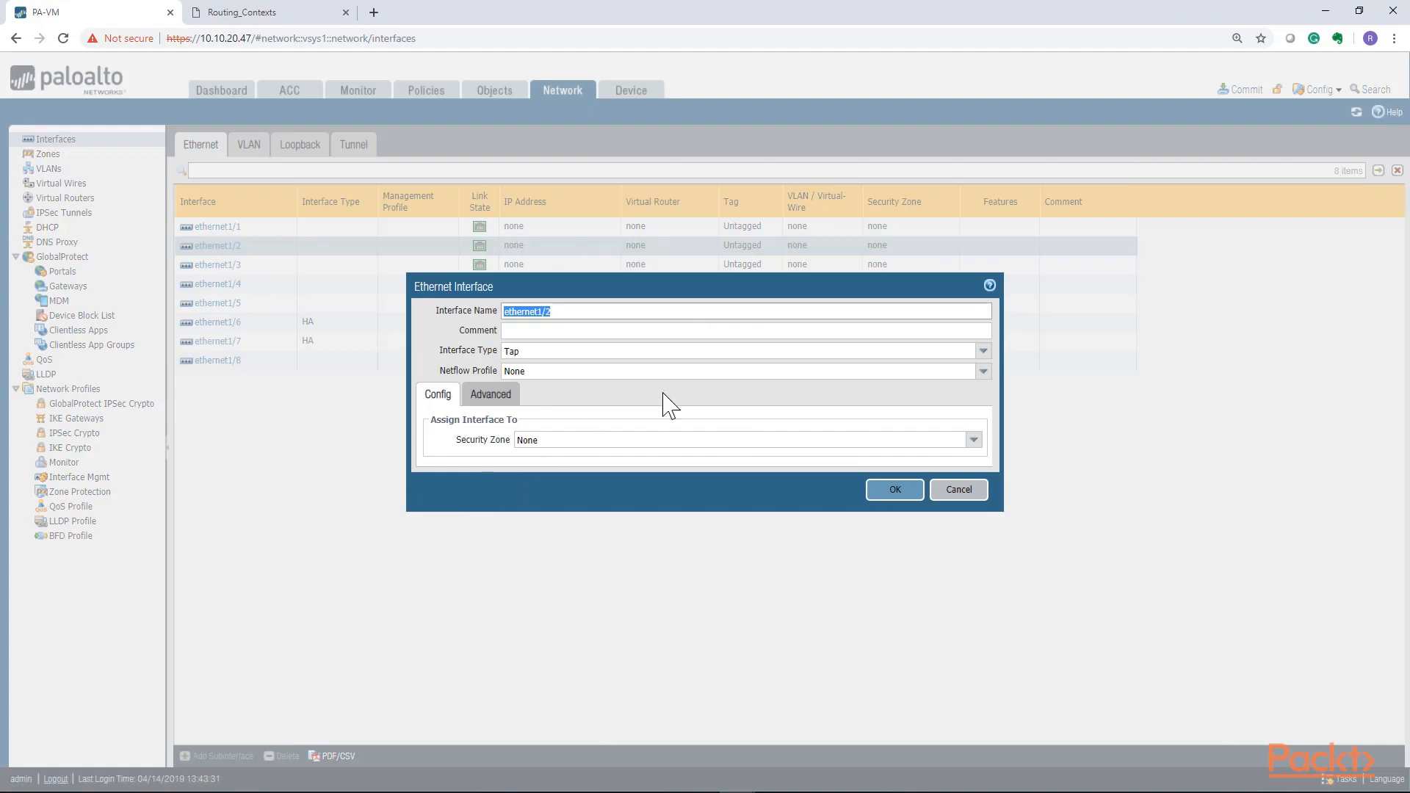
pyautogui.click(976, 351)
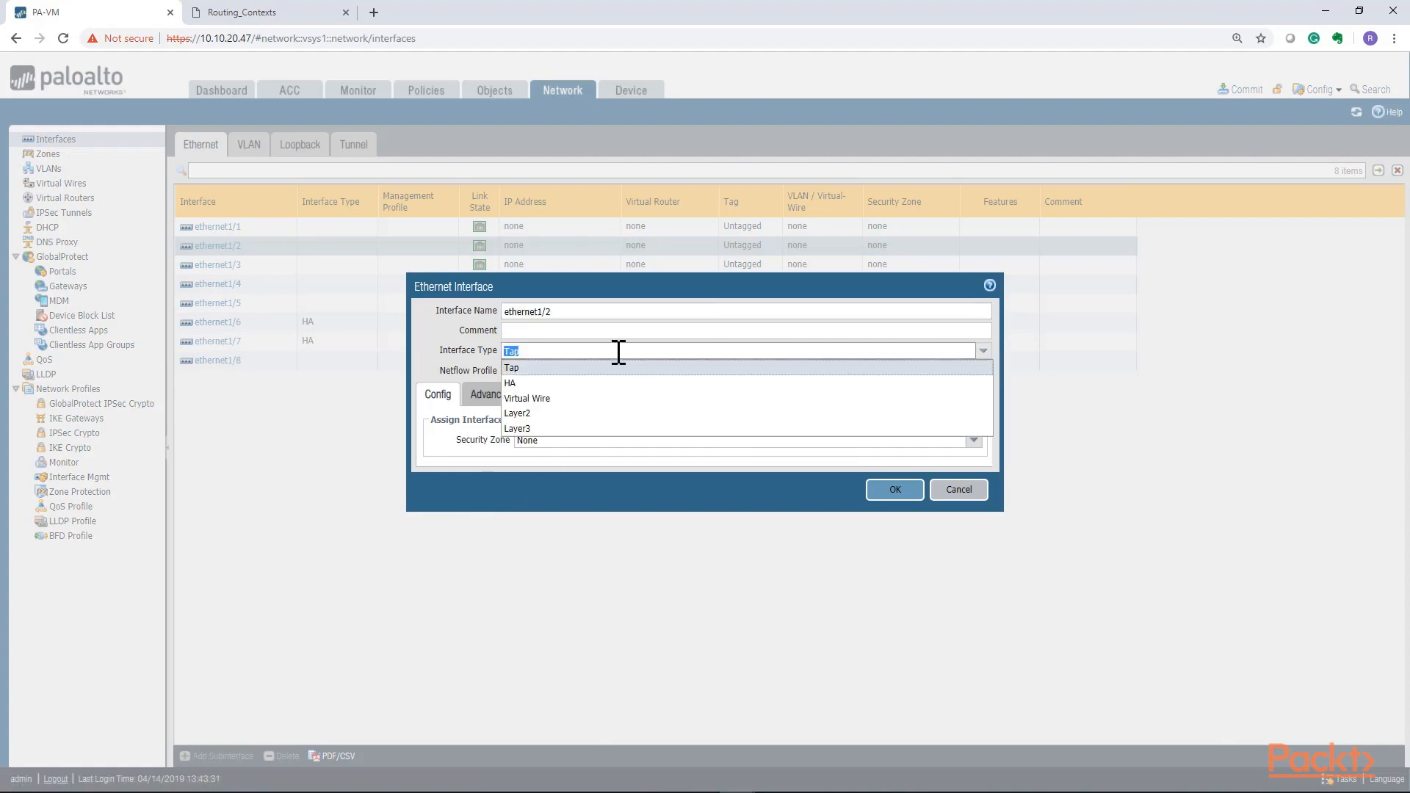
pyautogui.click(523, 438)
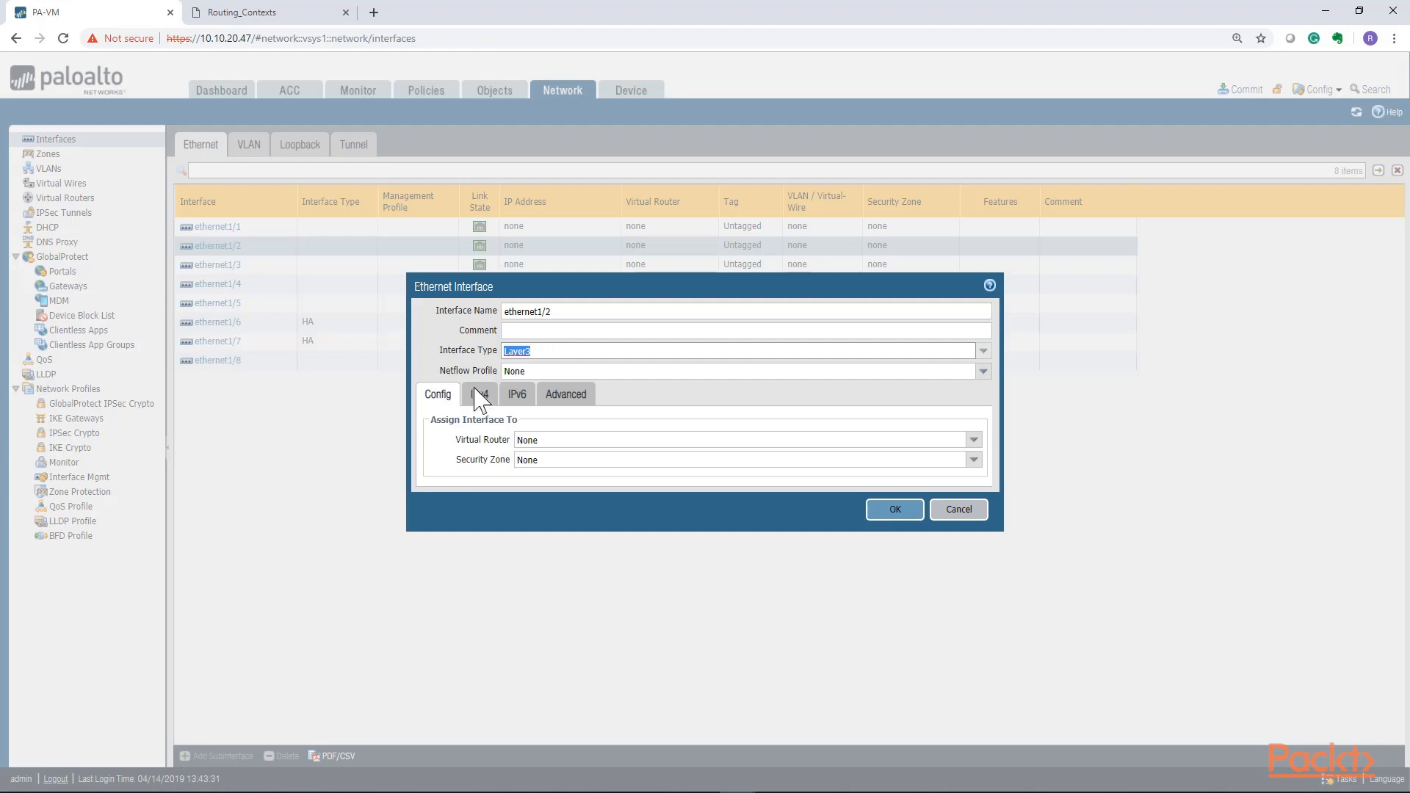
# Assign ethernet1/2 to the virtual router vRTR1-INET and the security zone Inside.
pyautogui.click(974, 439)
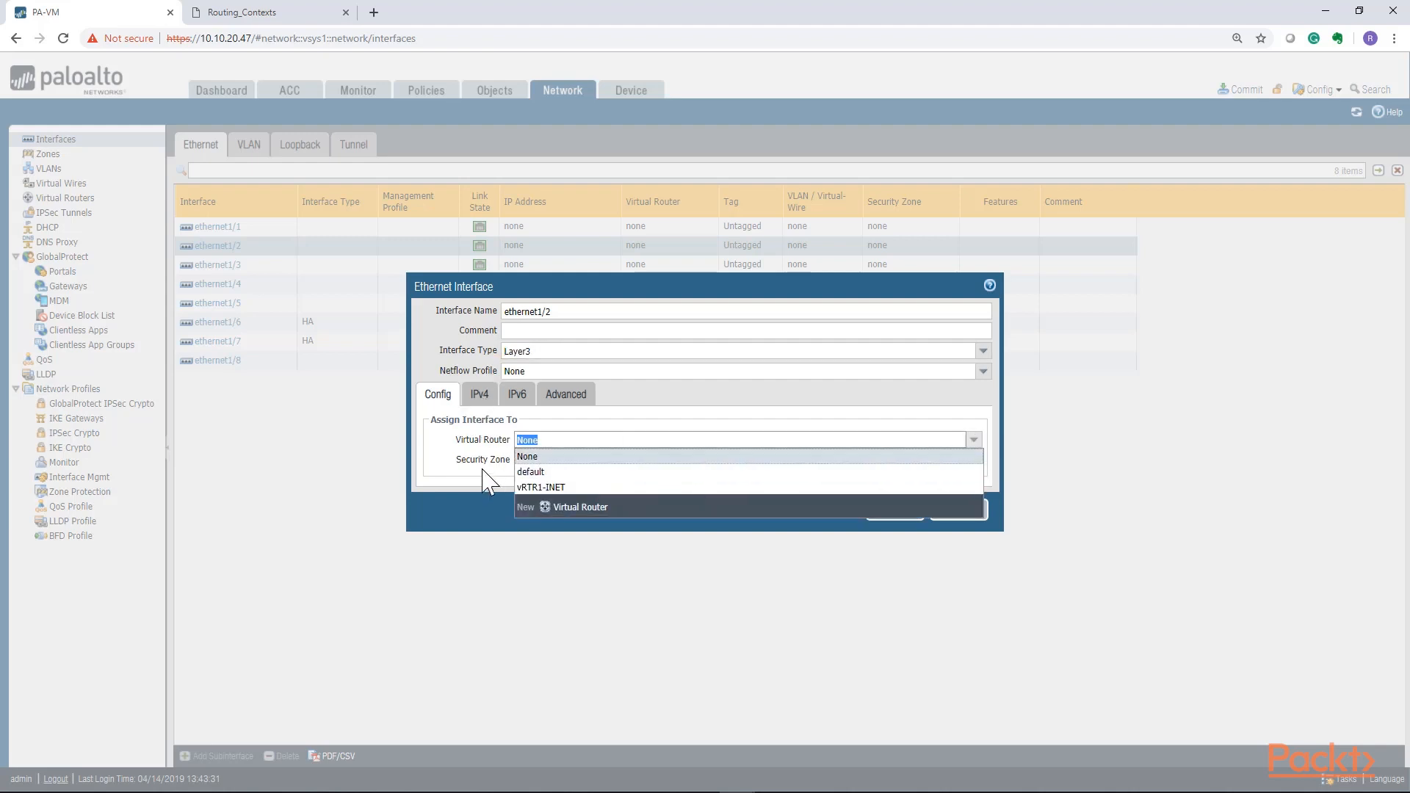
pyautogui.click(551, 487)
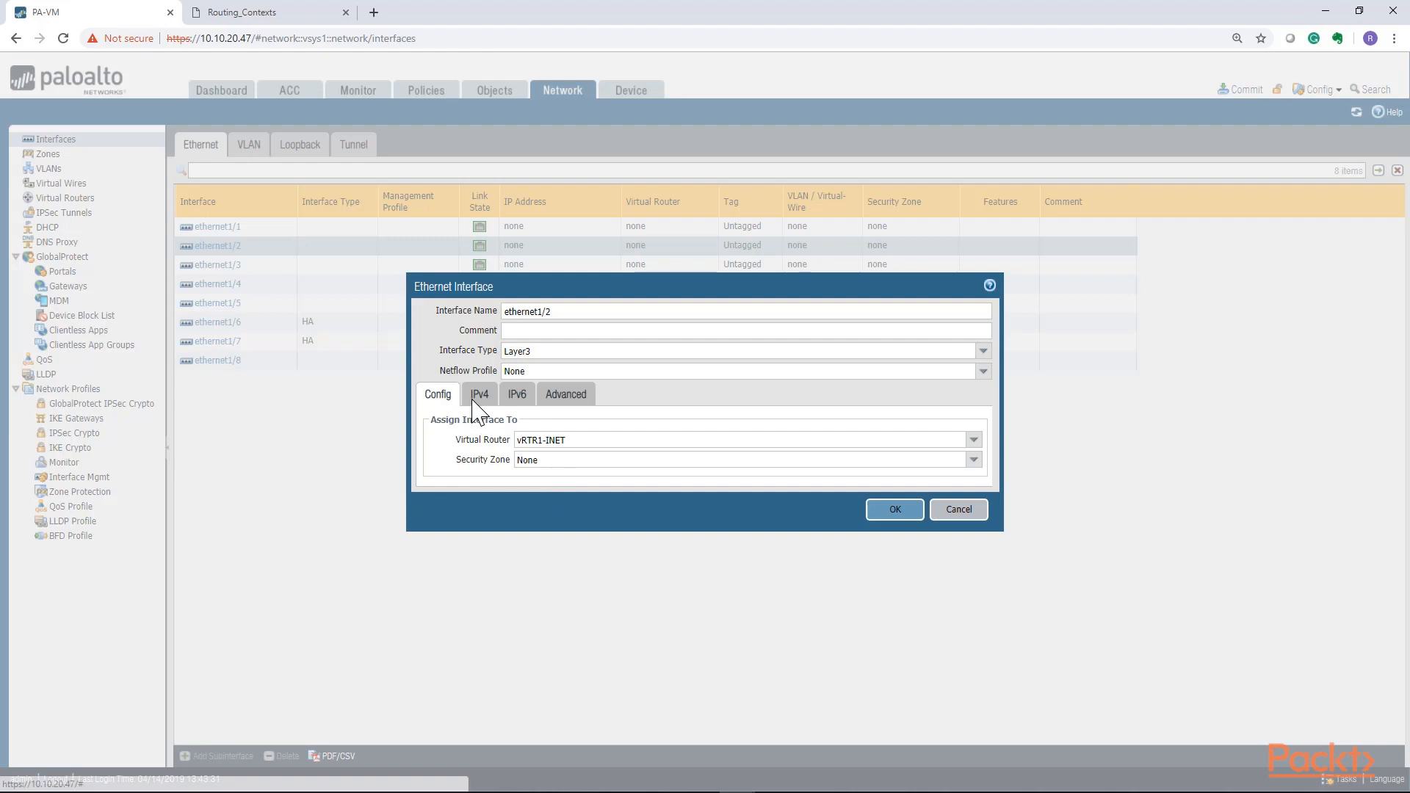
pyautogui.click(973, 460)
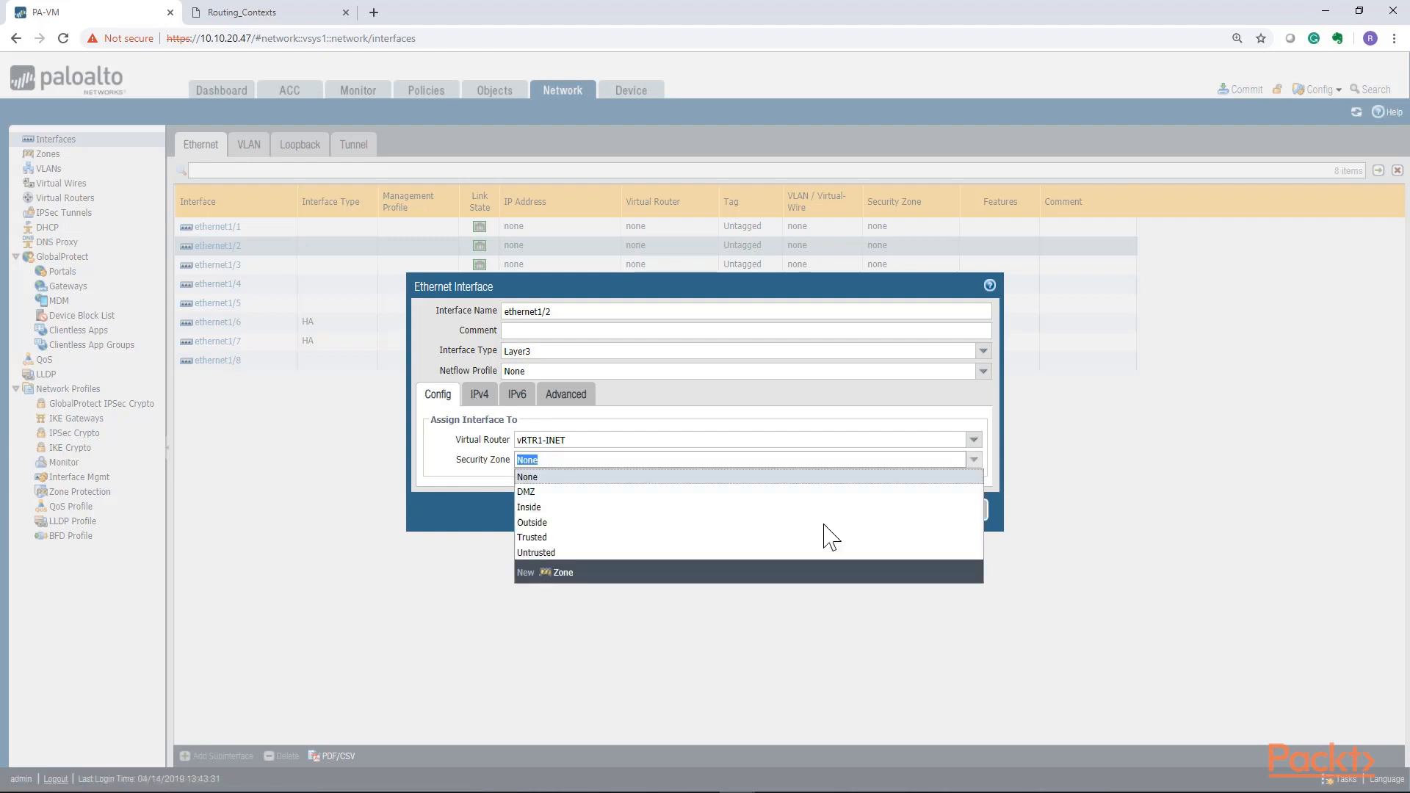
pyautogui.click(535, 507)
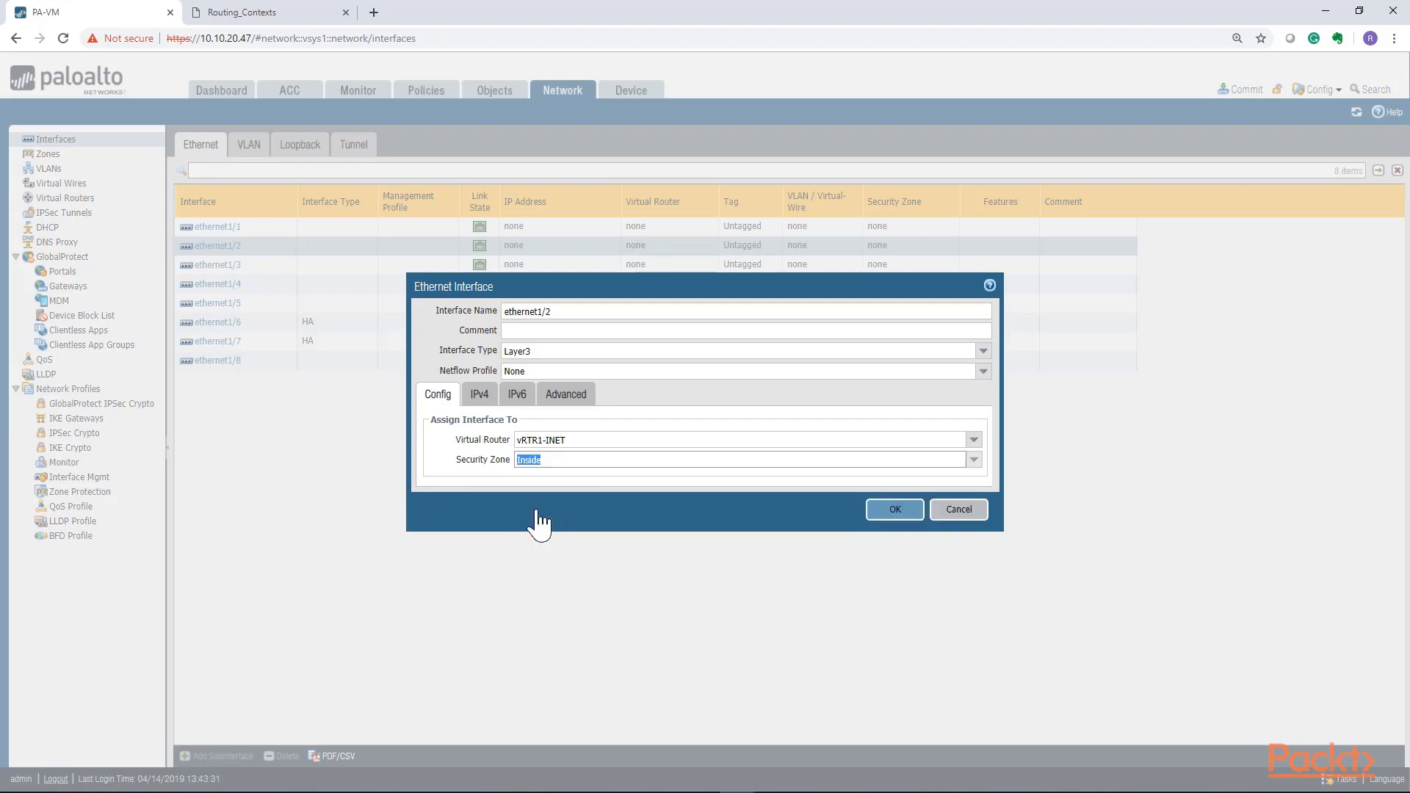
# Add the static IPv4 address 10.100.255.1/30 to interface ethernet1/2.
pyautogui.click(476, 397)
pyautogui.click(436, 549)
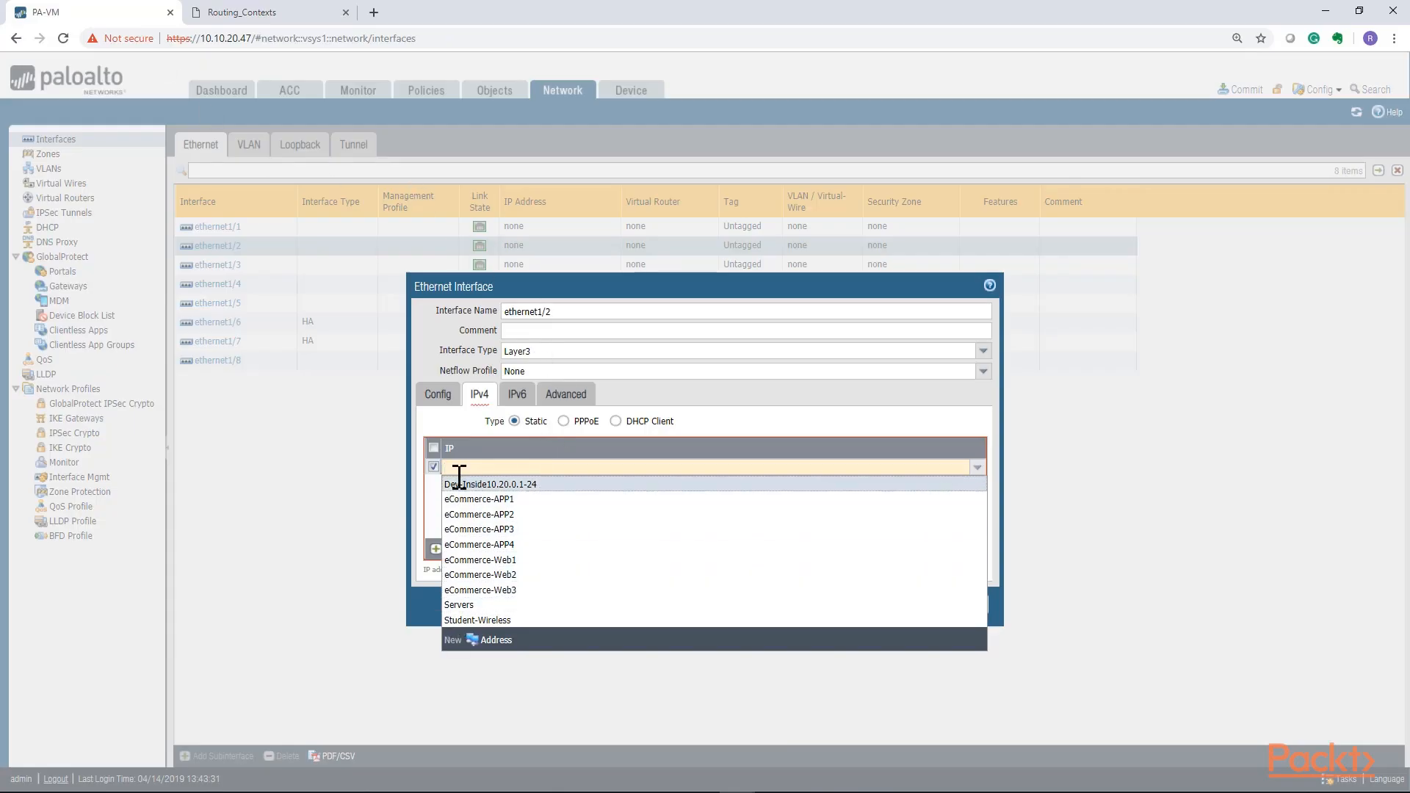
pyautogui.write('.100.255.1/24')
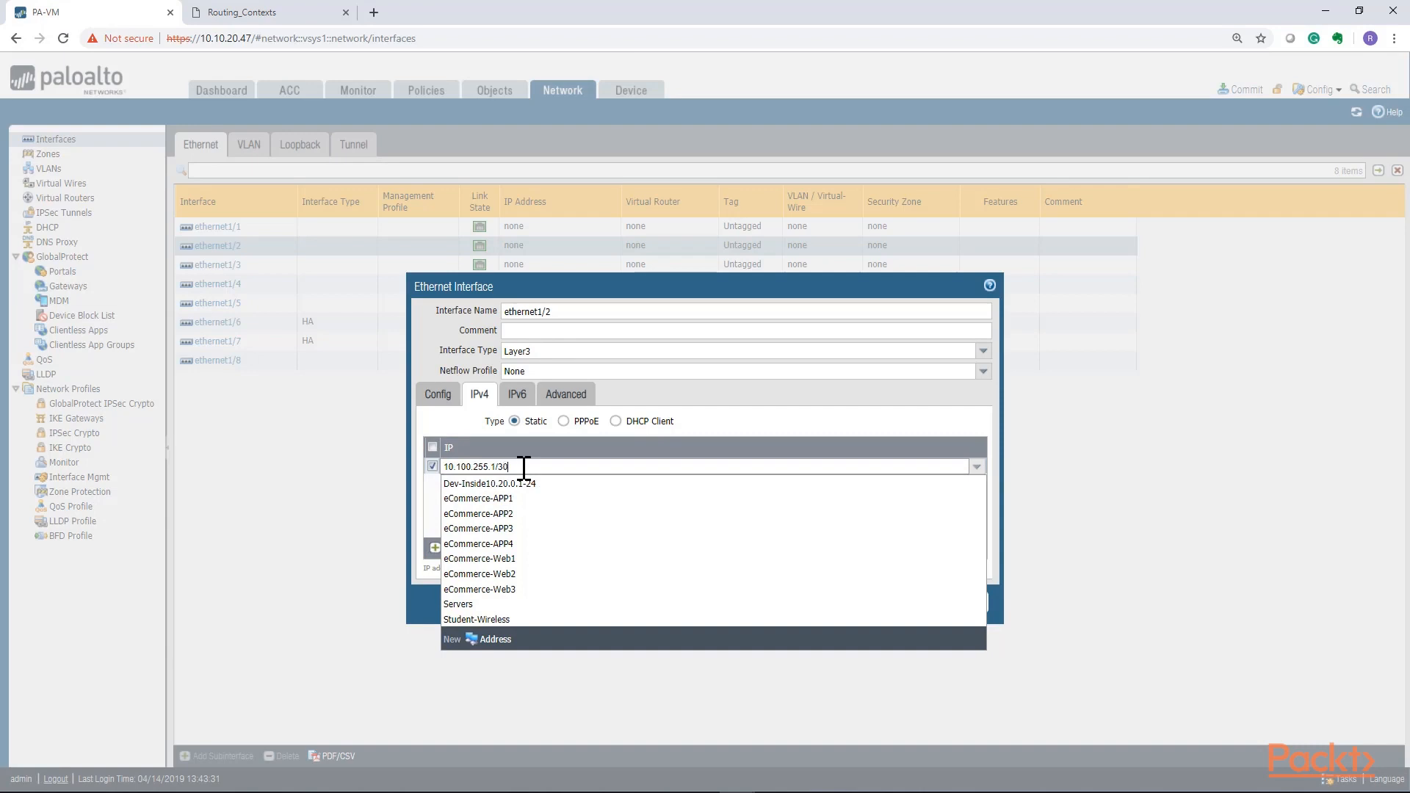
pyautogui.click(432, 508)
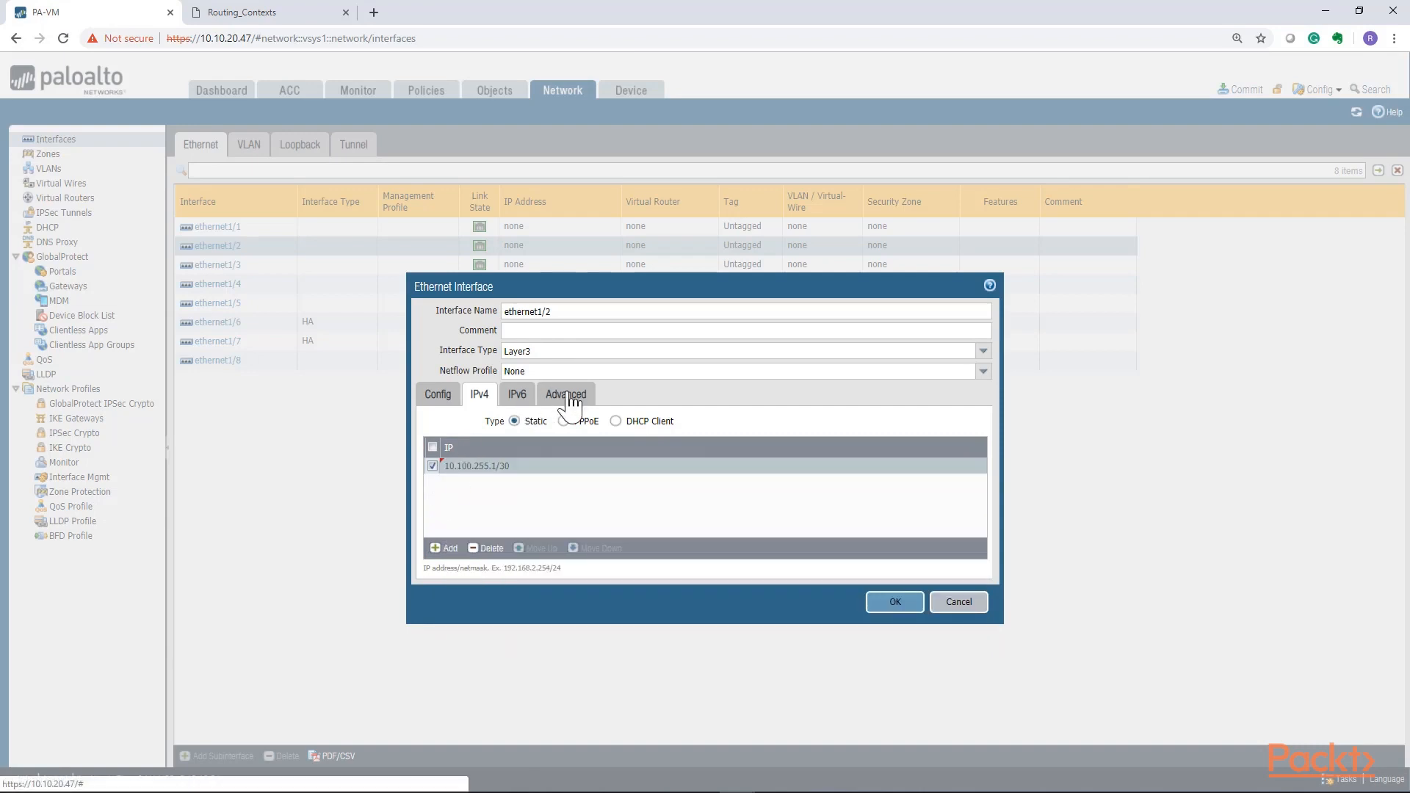
# Set the management profile of ethernet1/2 to PING and save the interface.
pyautogui.click(567, 396)
pyautogui.click(970, 501)
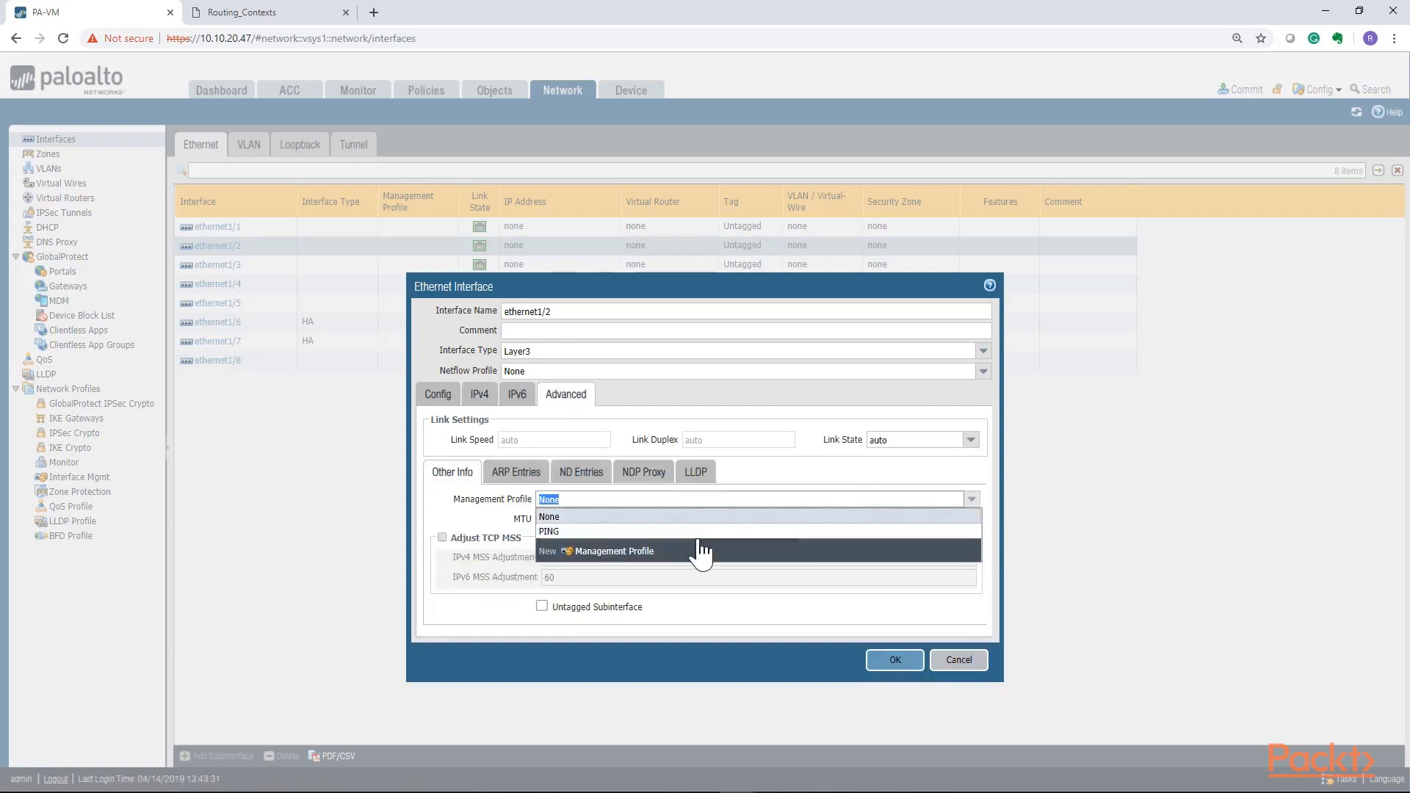
pyautogui.click(889, 662)
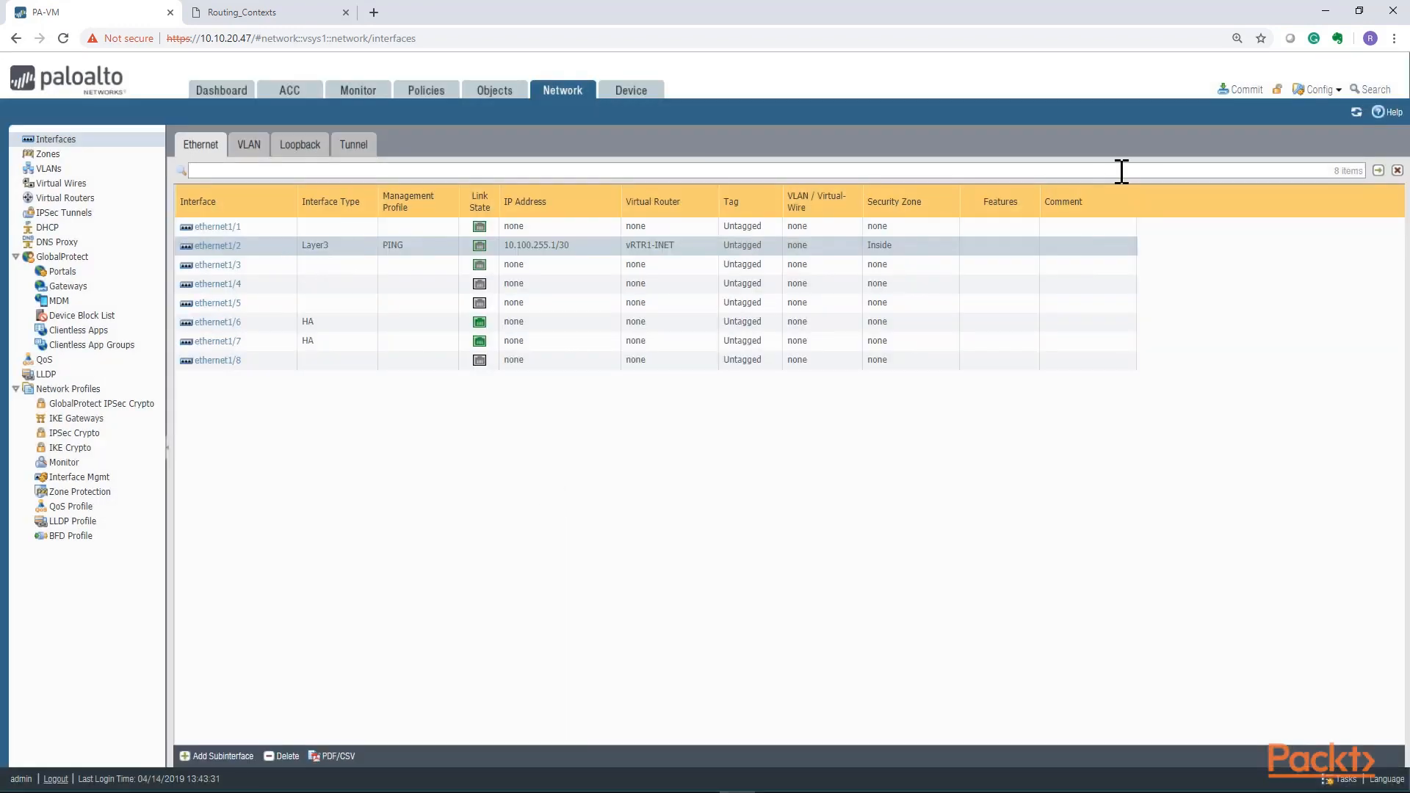
# Commit the configuration changes to the firewall and dismiss the commit status.
pyautogui.click(1239, 107)
pyautogui.click(867, 648)
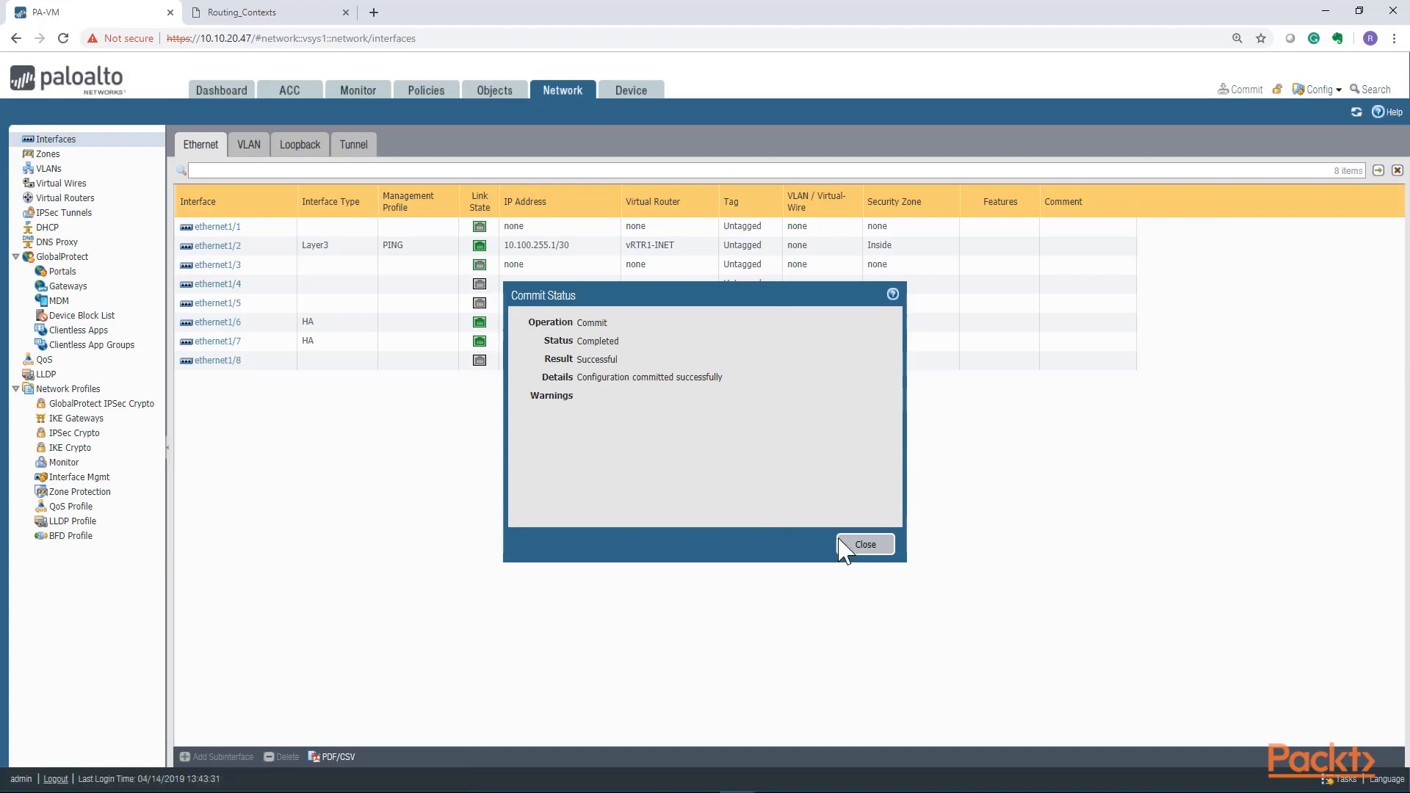
pyautogui.click(881, 546)
# Open the Ethernet interface ethernet1/1 for editing and set its interface type to Layer3.
pyautogui.click(214, 228)
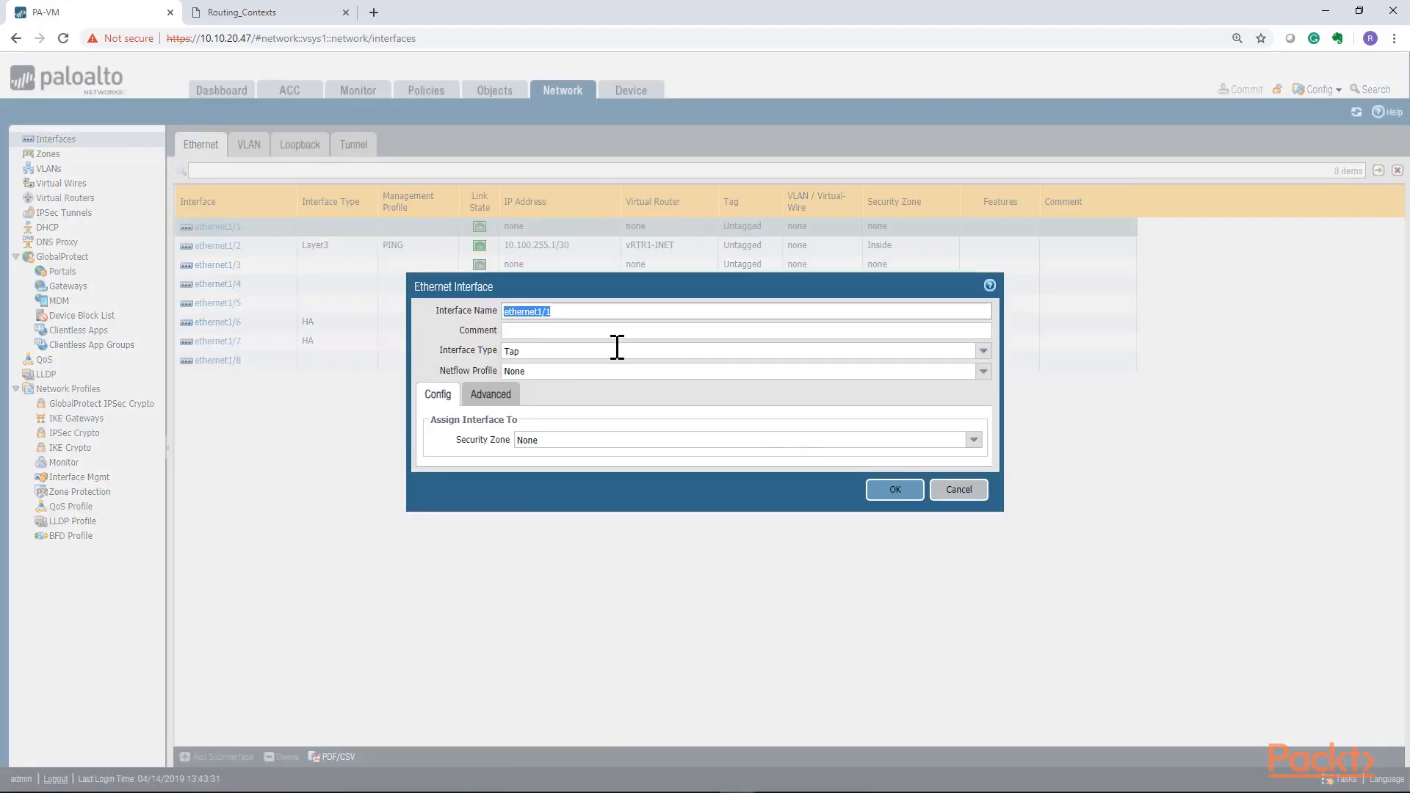
pyautogui.click(982, 351)
pyautogui.click(535, 432)
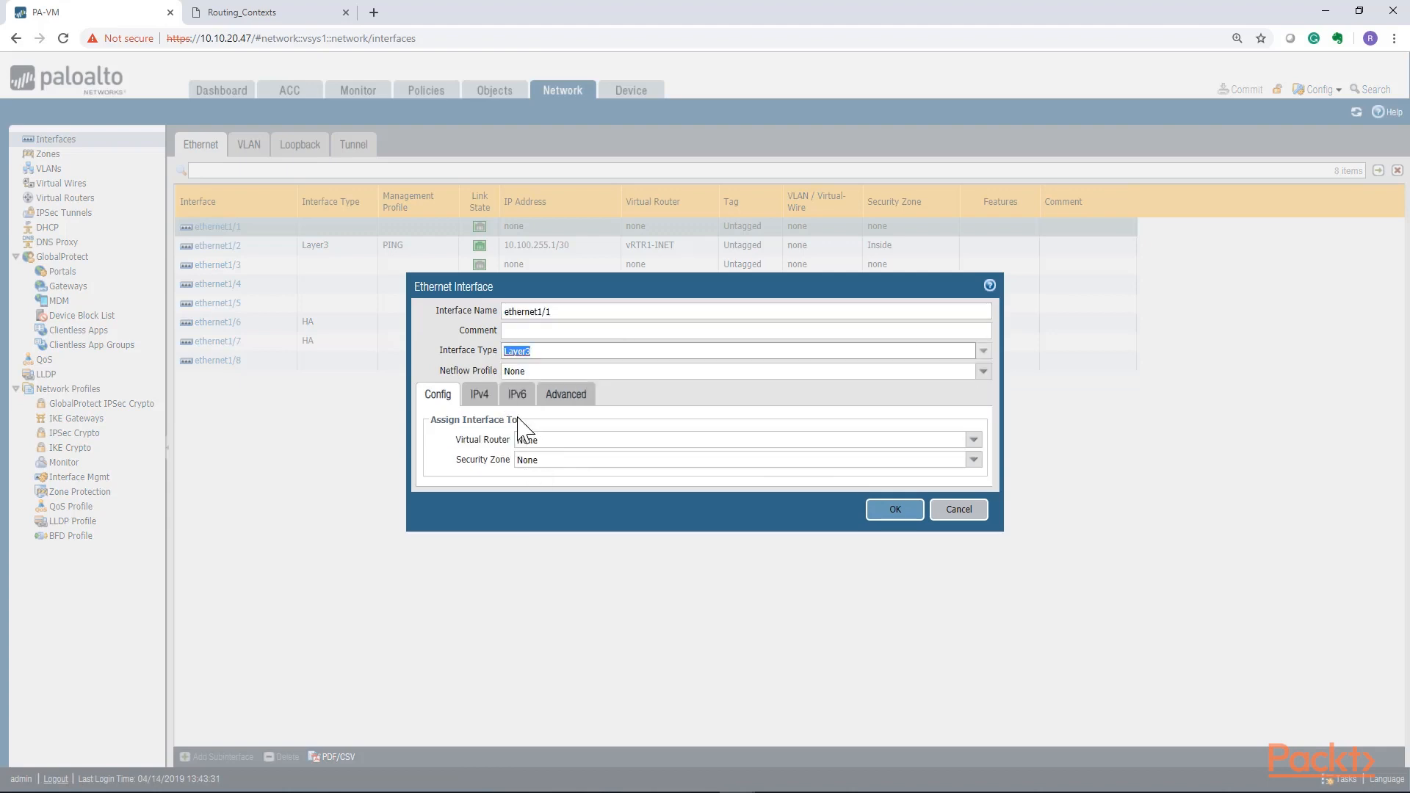
pyautogui.click(481, 396)
pyautogui.click(445, 396)
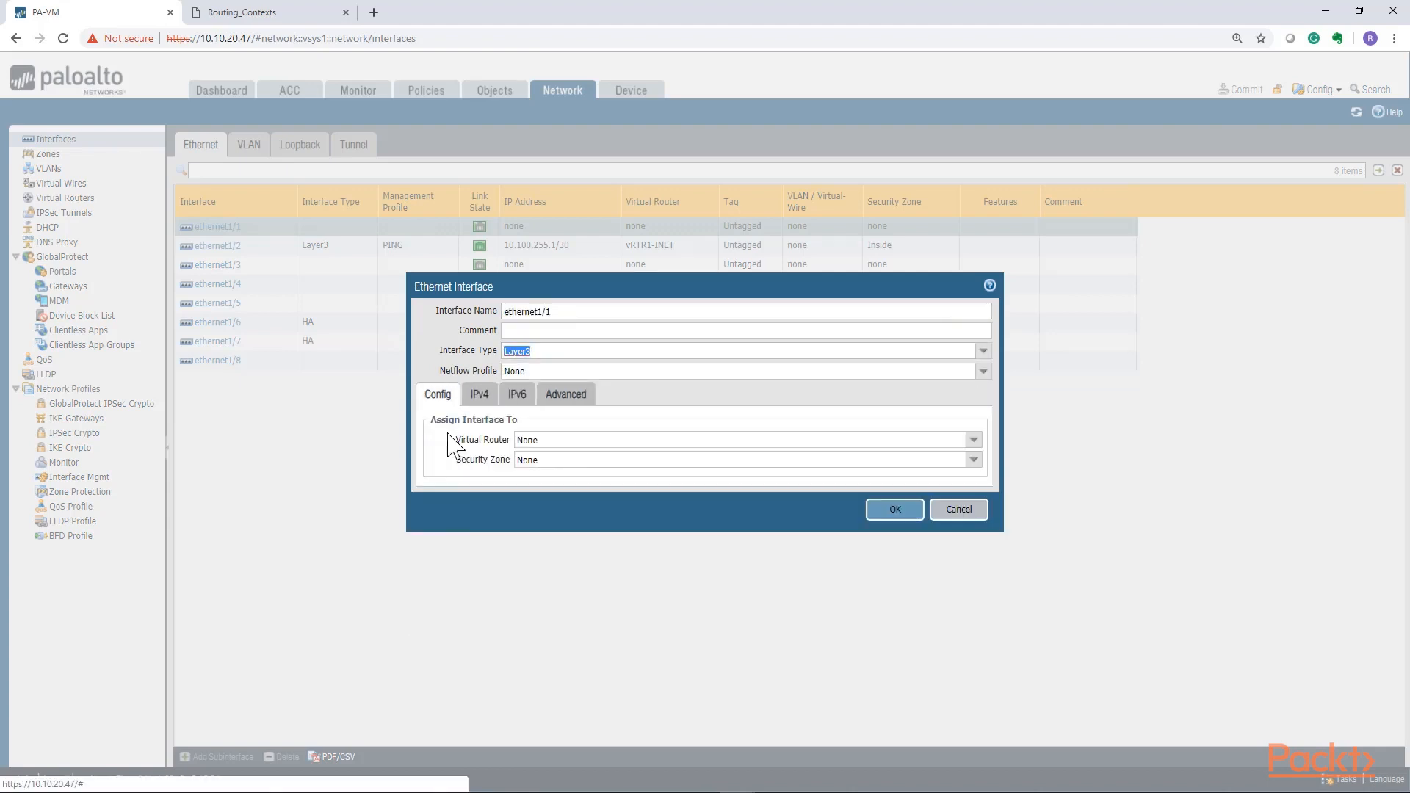
# Assign ethernet1/1 to virtual router vRTR1-INET and security zone Outside, and enter the comment Outside-Interface.
pyautogui.click(973, 440)
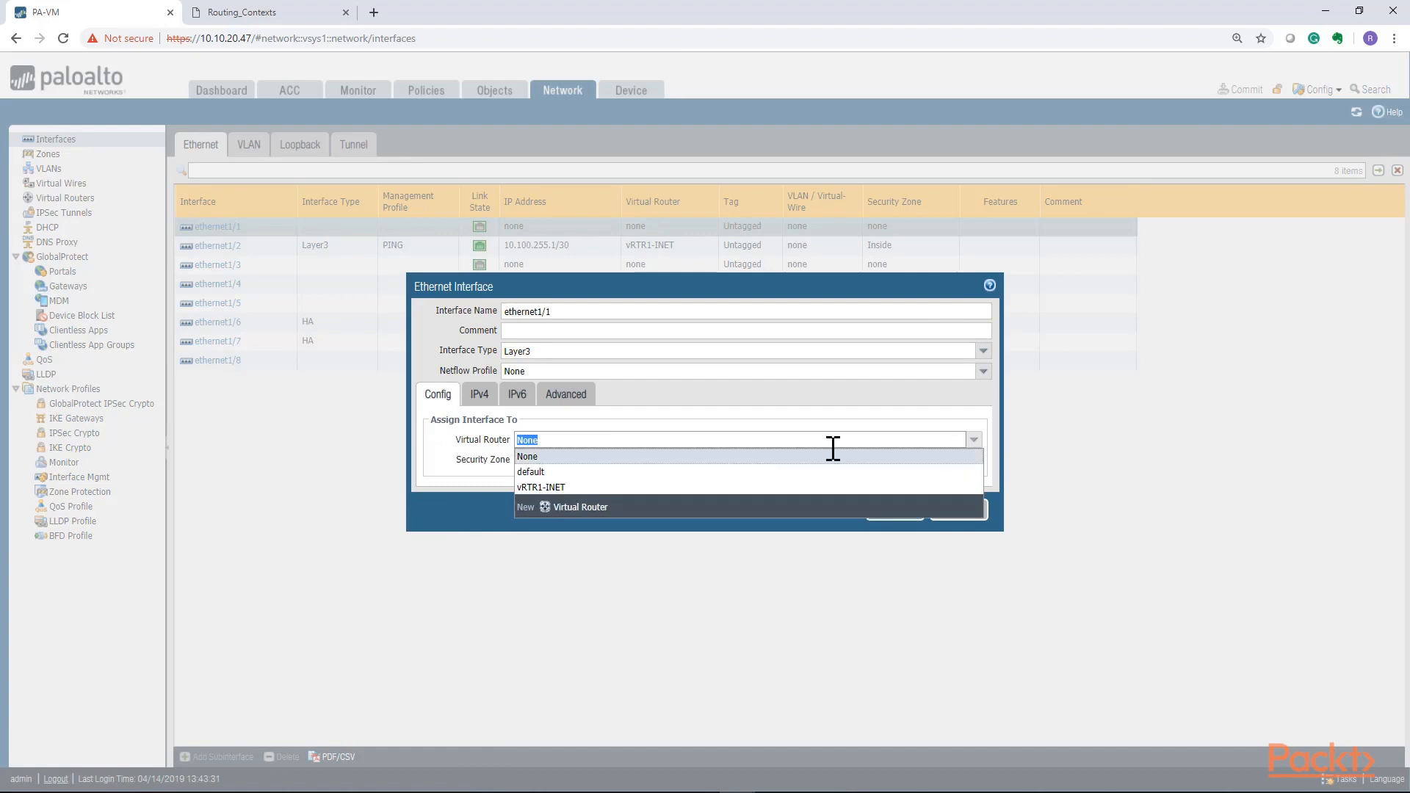
pyautogui.click(542, 488)
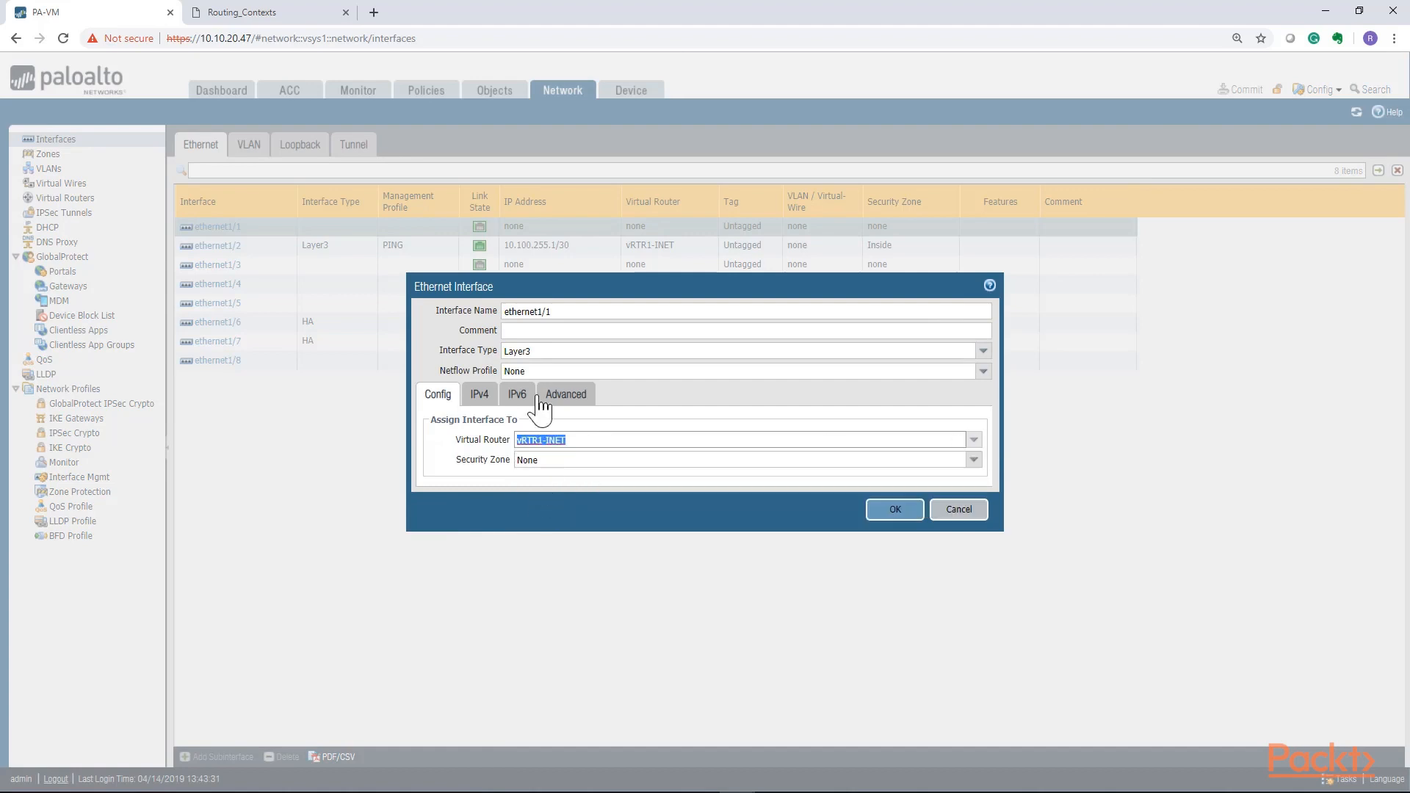
pyautogui.click(566, 330)
pyautogui.write('Outside-Interface')
pyautogui.click(885, 459)
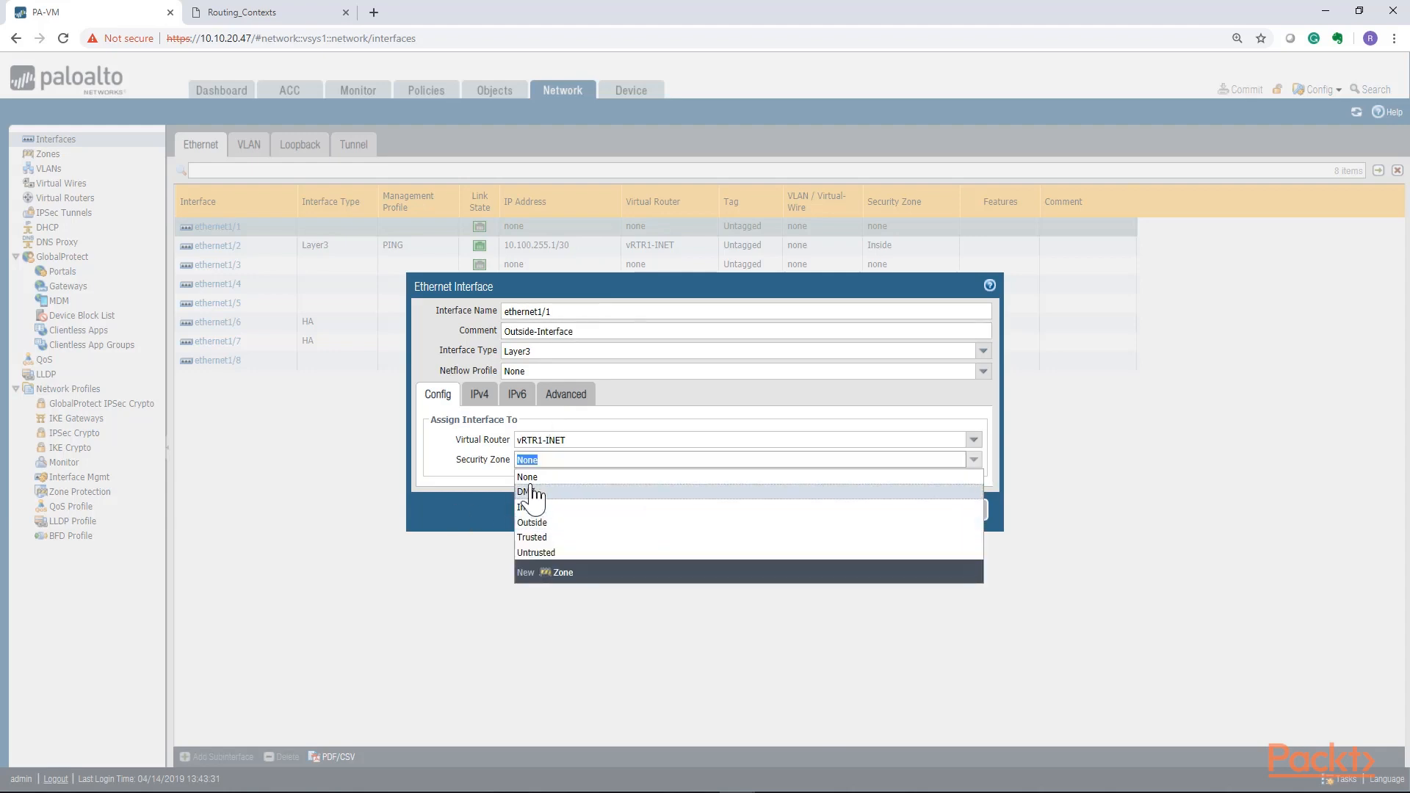
pyautogui.click(529, 522)
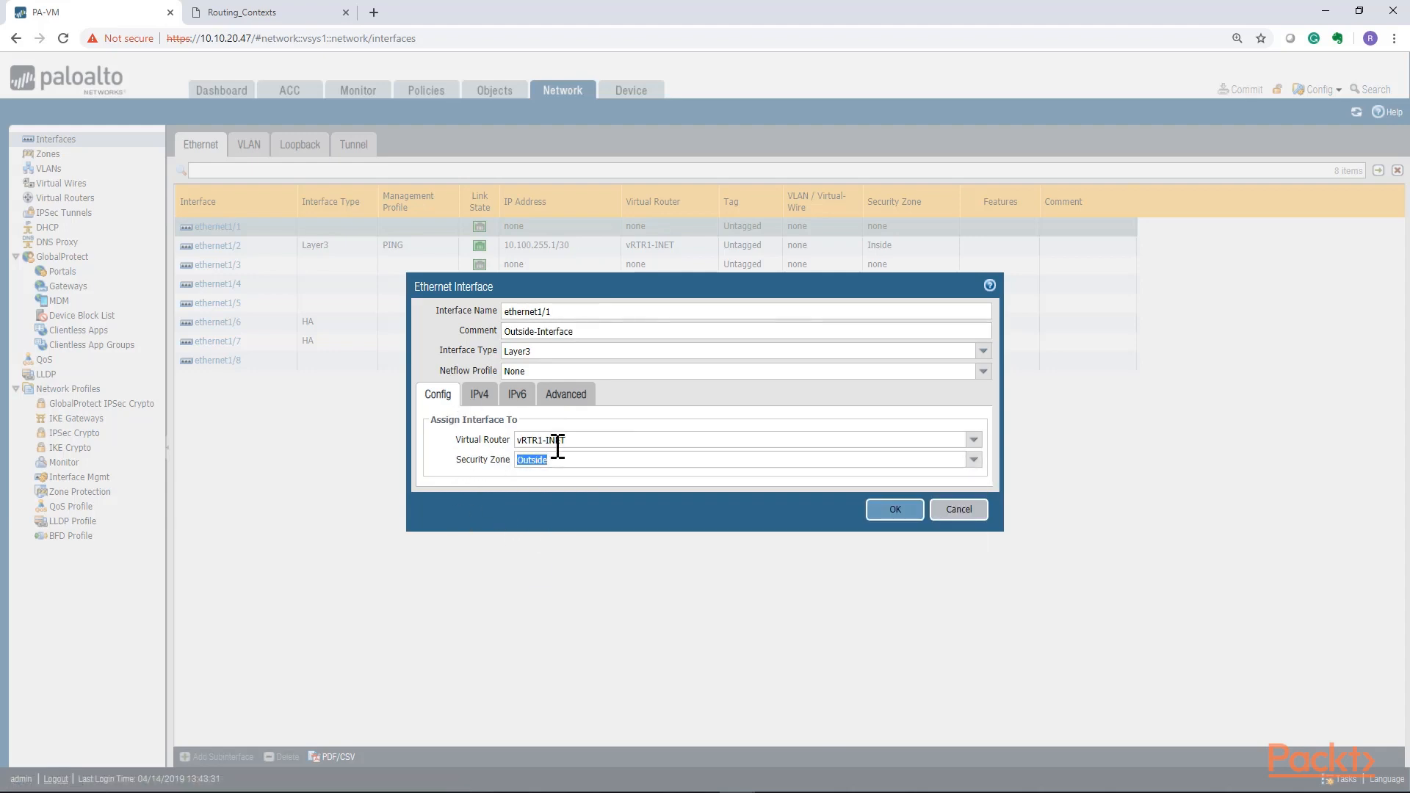
# Set the IPv4 type of ethernet1/1 to DHCP Client and its management profile to PING.
pyautogui.click(479, 395)
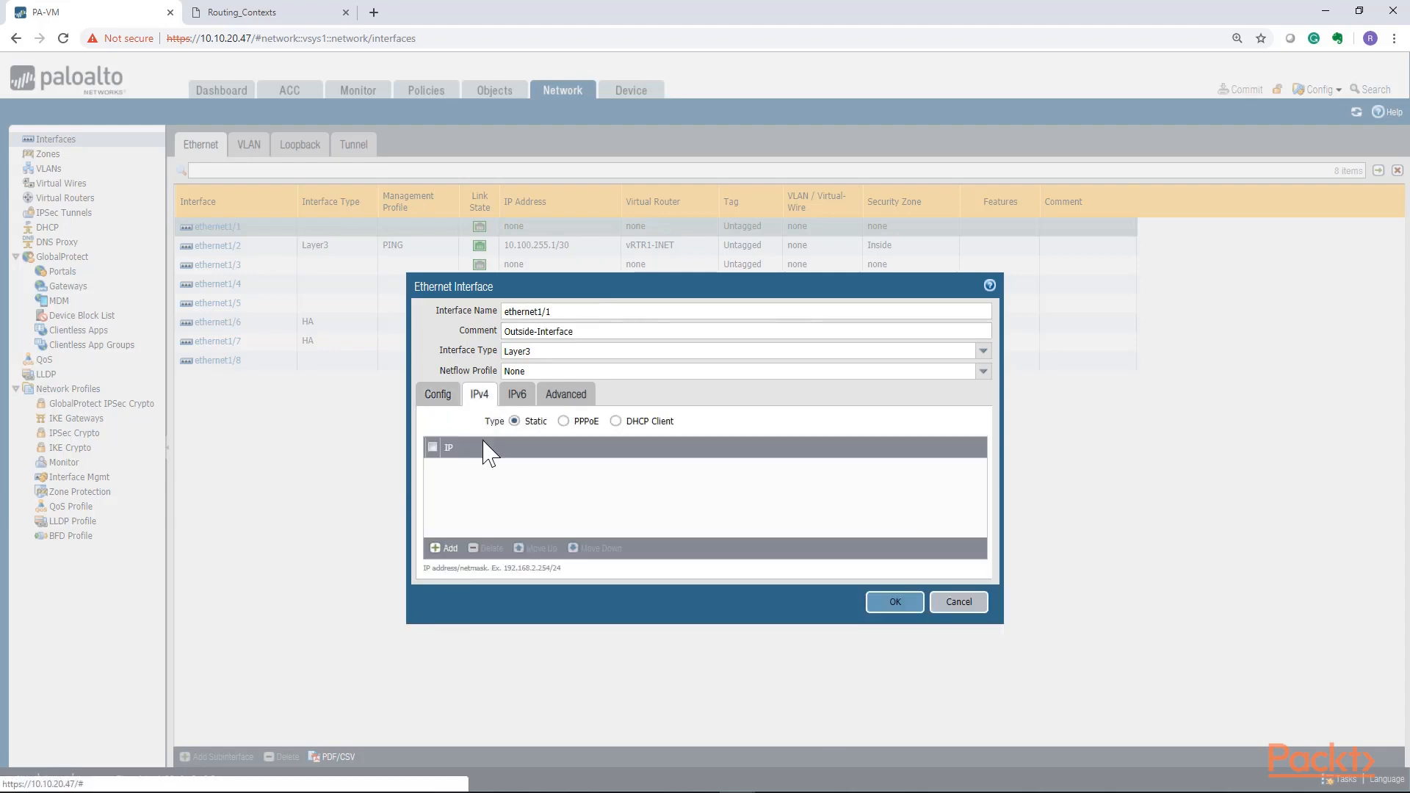
pyautogui.click(442, 548)
pyautogui.click(616, 420)
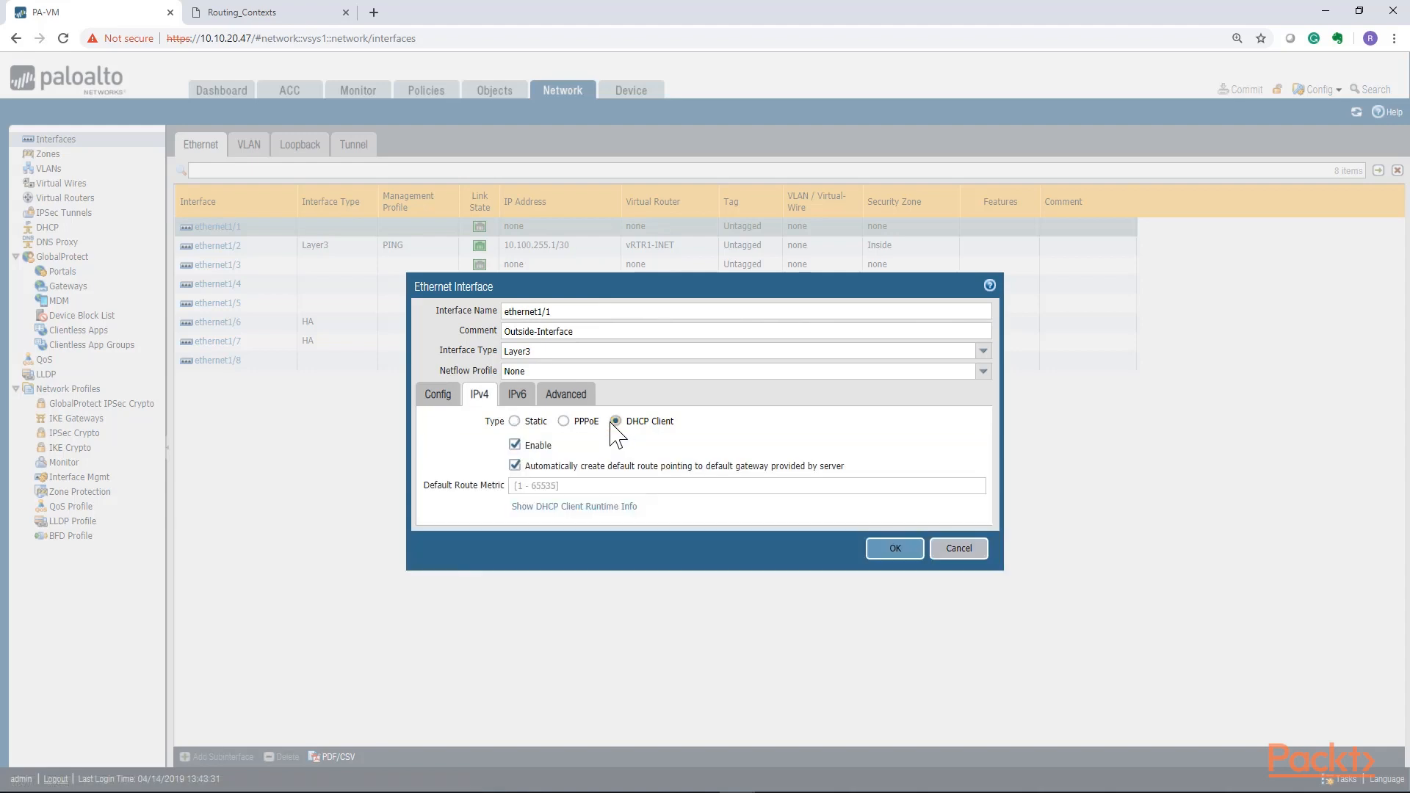
pyautogui.click(565, 395)
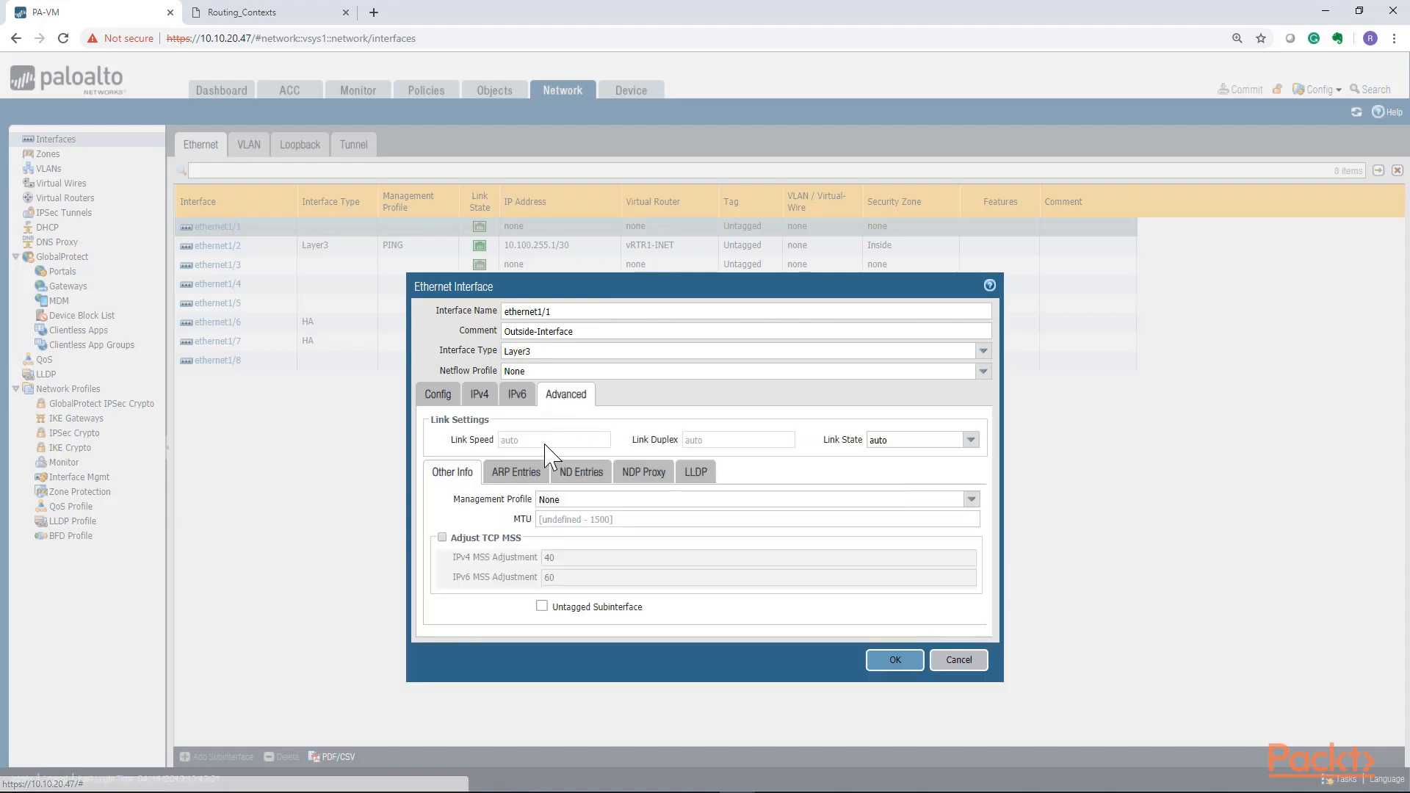
pyautogui.click(910, 499)
pyautogui.click(560, 514)
# Save the ethernet1/1 settings and commit all changes to the firewall.
pyautogui.click(438, 394)
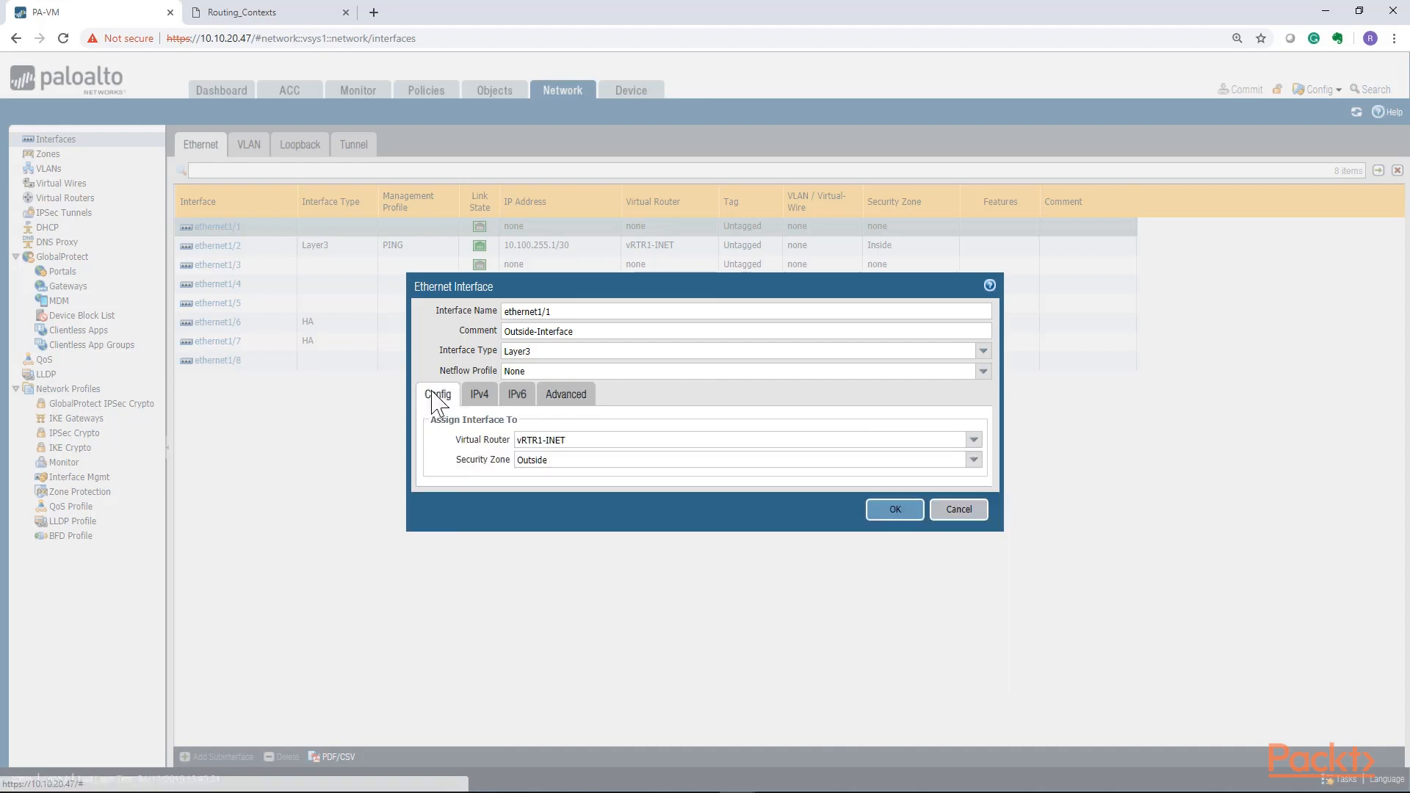
pyautogui.click(880, 510)
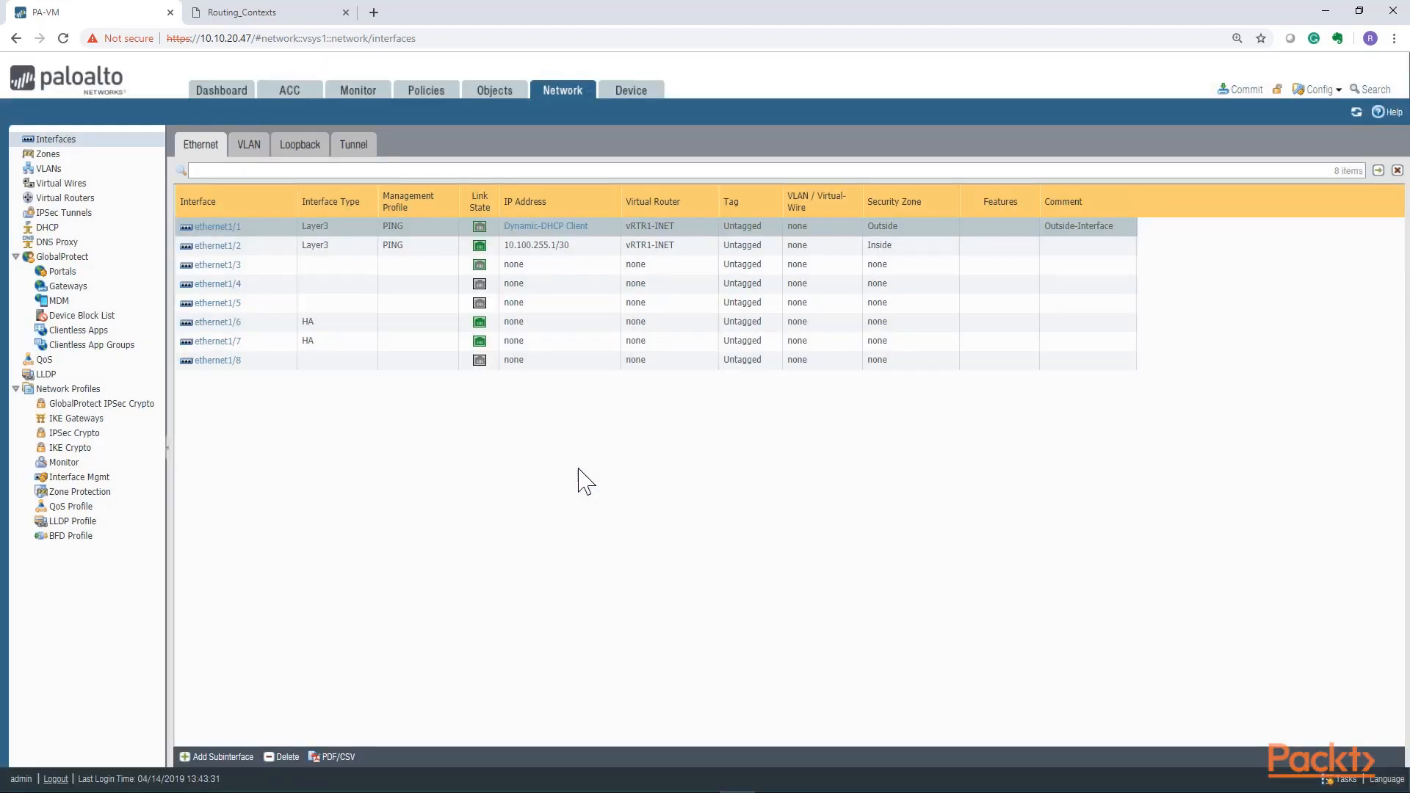
pyautogui.click(1246, 88)
pyautogui.click(848, 607)
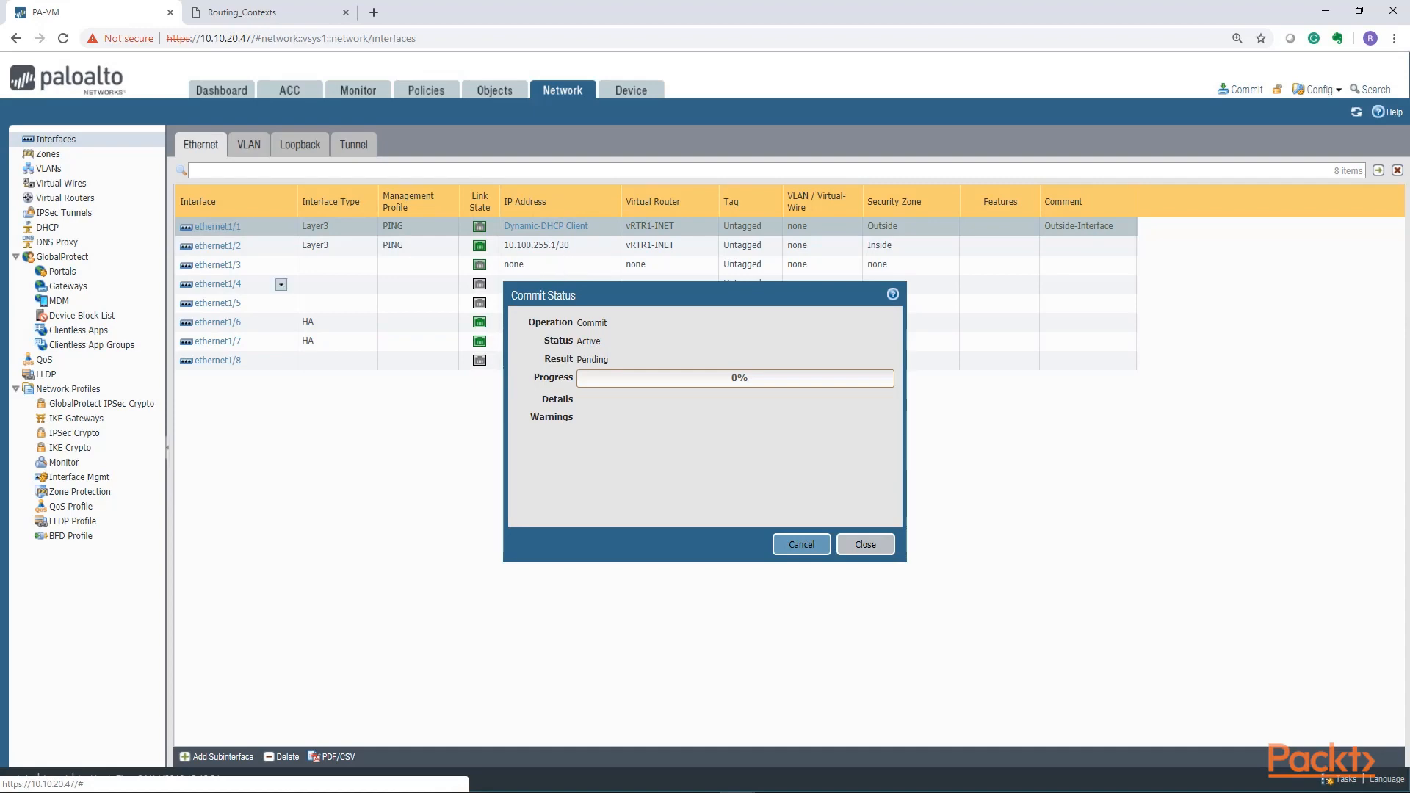
# Switch to the N9K-Core1 terminal session and check the switch's interface addresses with show ip int br.
pyautogui.moveTo(0, 241); pyautogui.dragTo(608, 241)
pyautogui.doubleClick(609, 241)
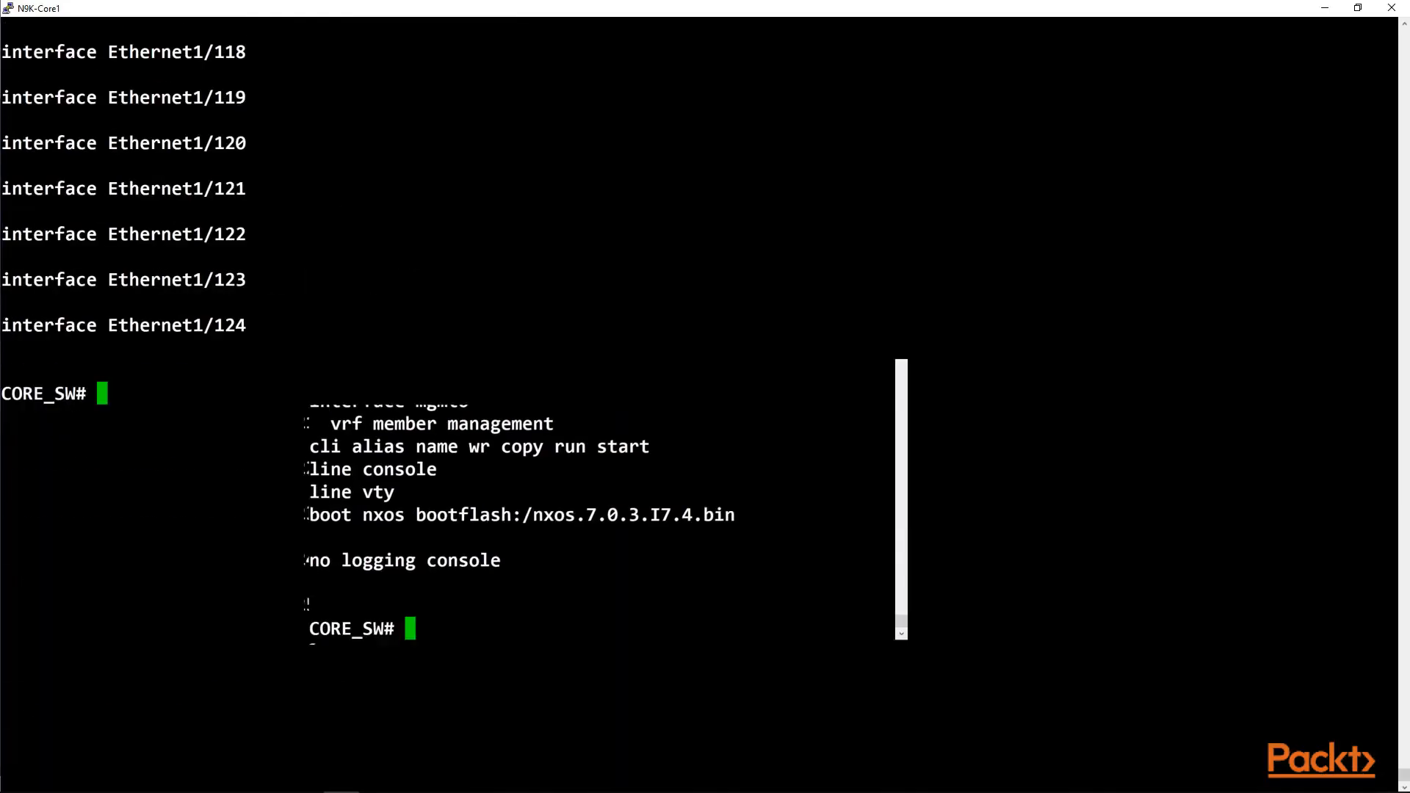
pyautogui.write('sh')
pyautogui.press('BackSpace')
pyautogui.press('BackSpace')
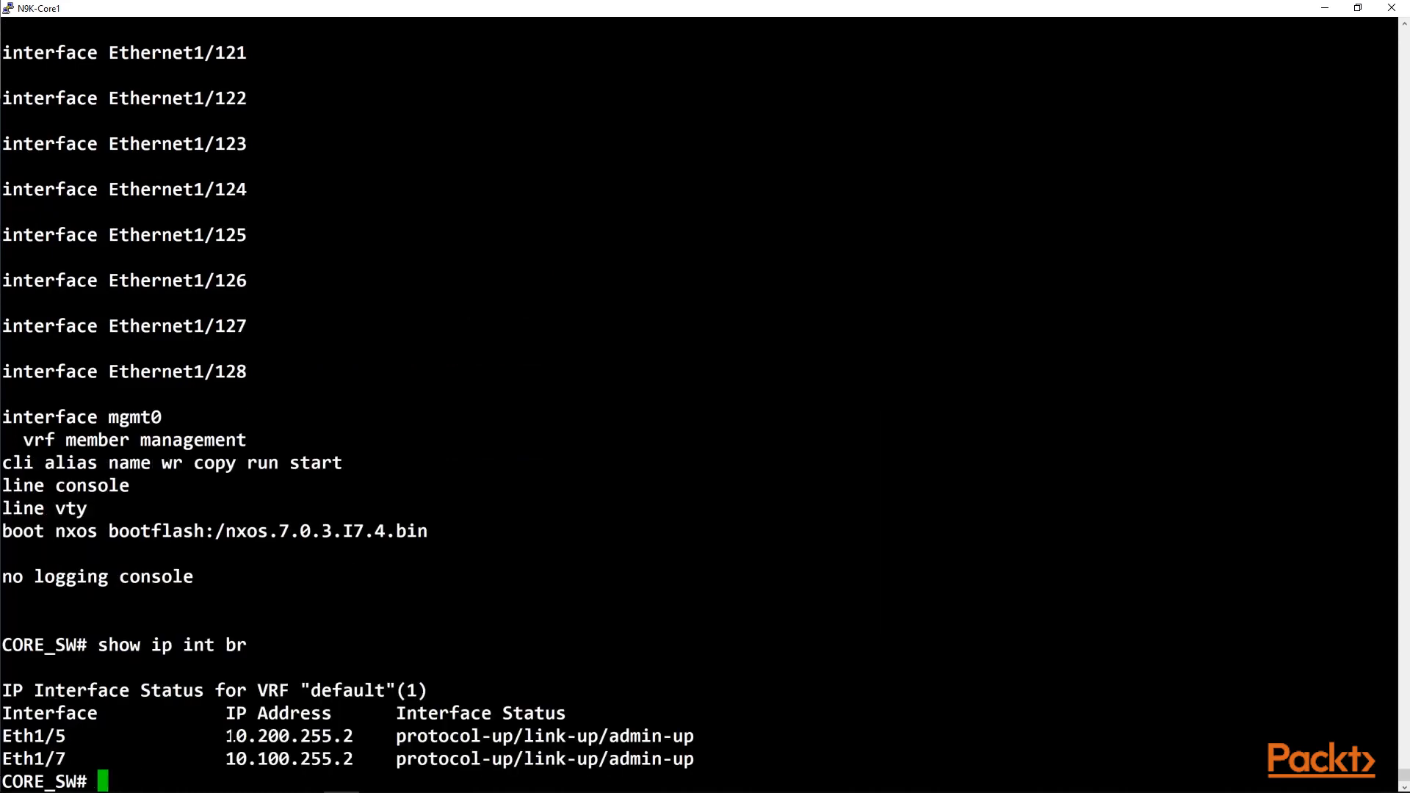
pyautogui.moveTo(227, 736); pyautogui.dragTo(346, 735)
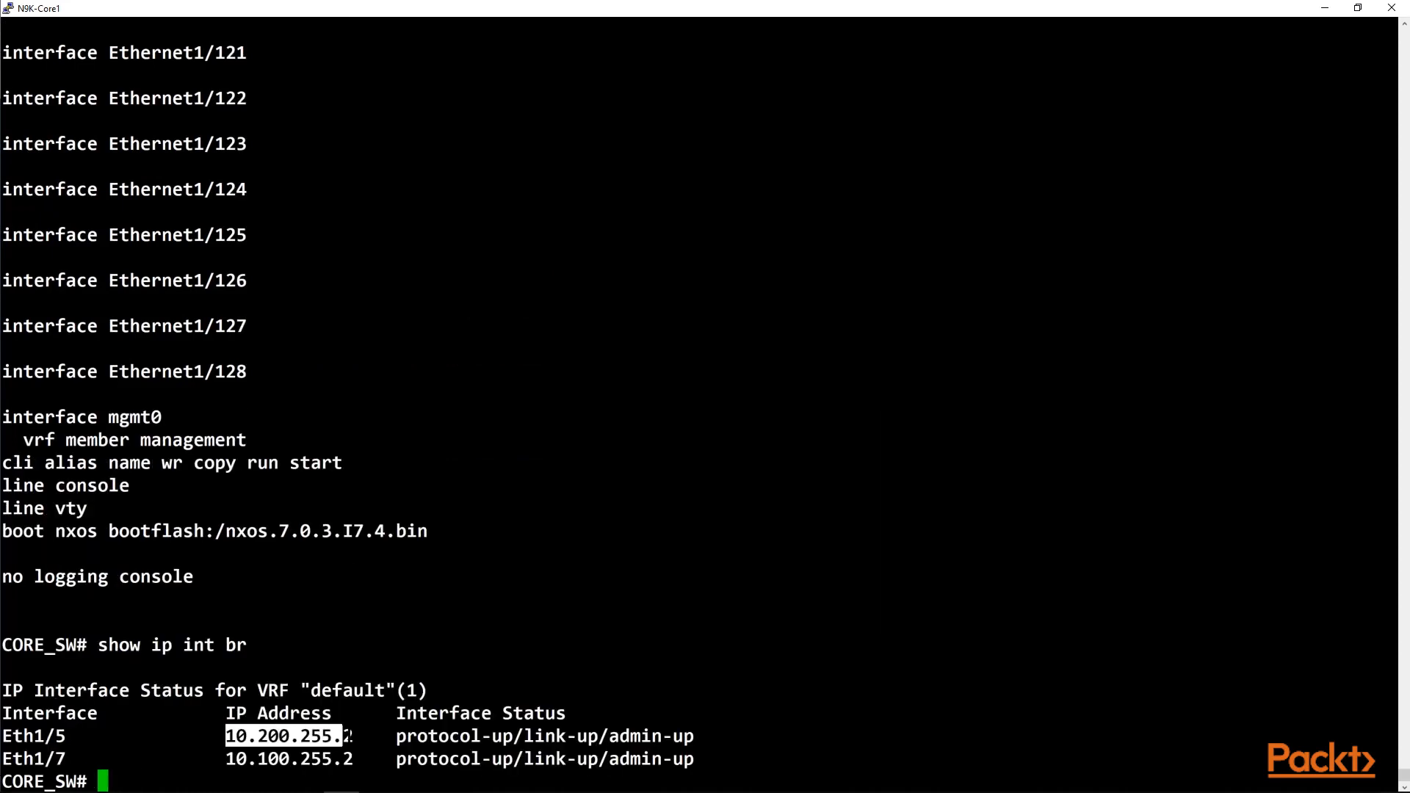
# Return to the firewall's web interface and change the static IPv4 address of ethernet1/2 to 10.200.255.1/30.
pyautogui.moveTo(465, 1); pyautogui.dragTo(450, 126)
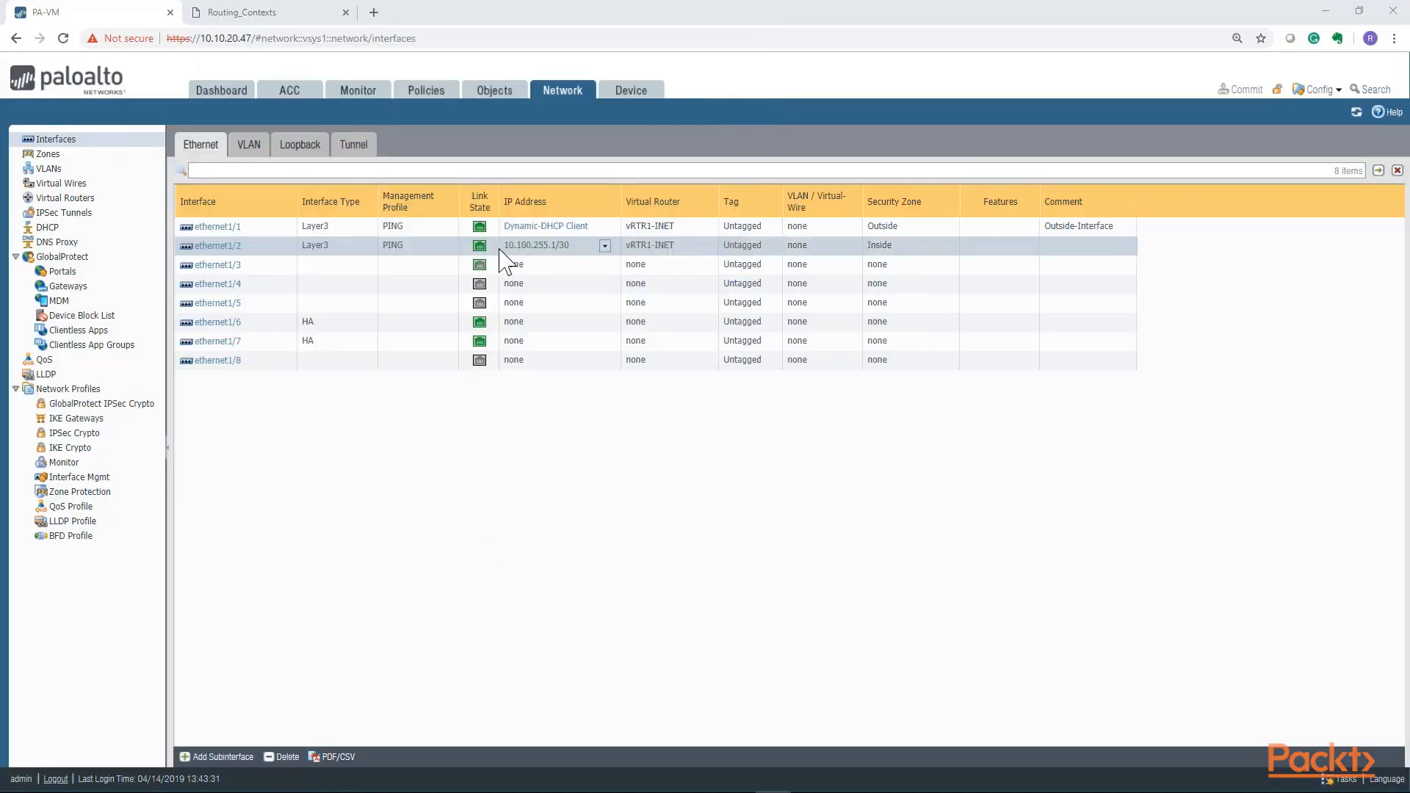
pyautogui.click(217, 264)
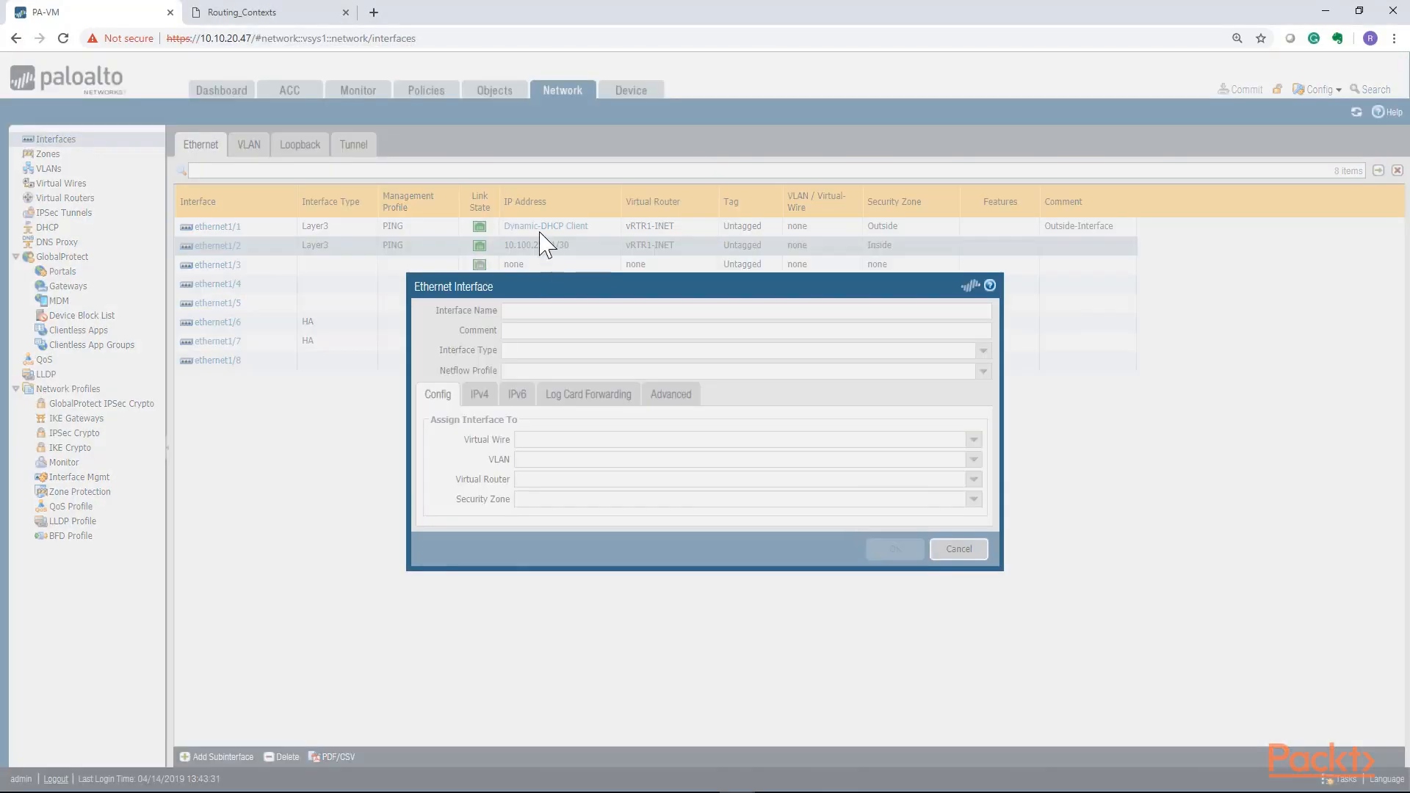
pyautogui.click(478, 395)
pyautogui.click(462, 467)
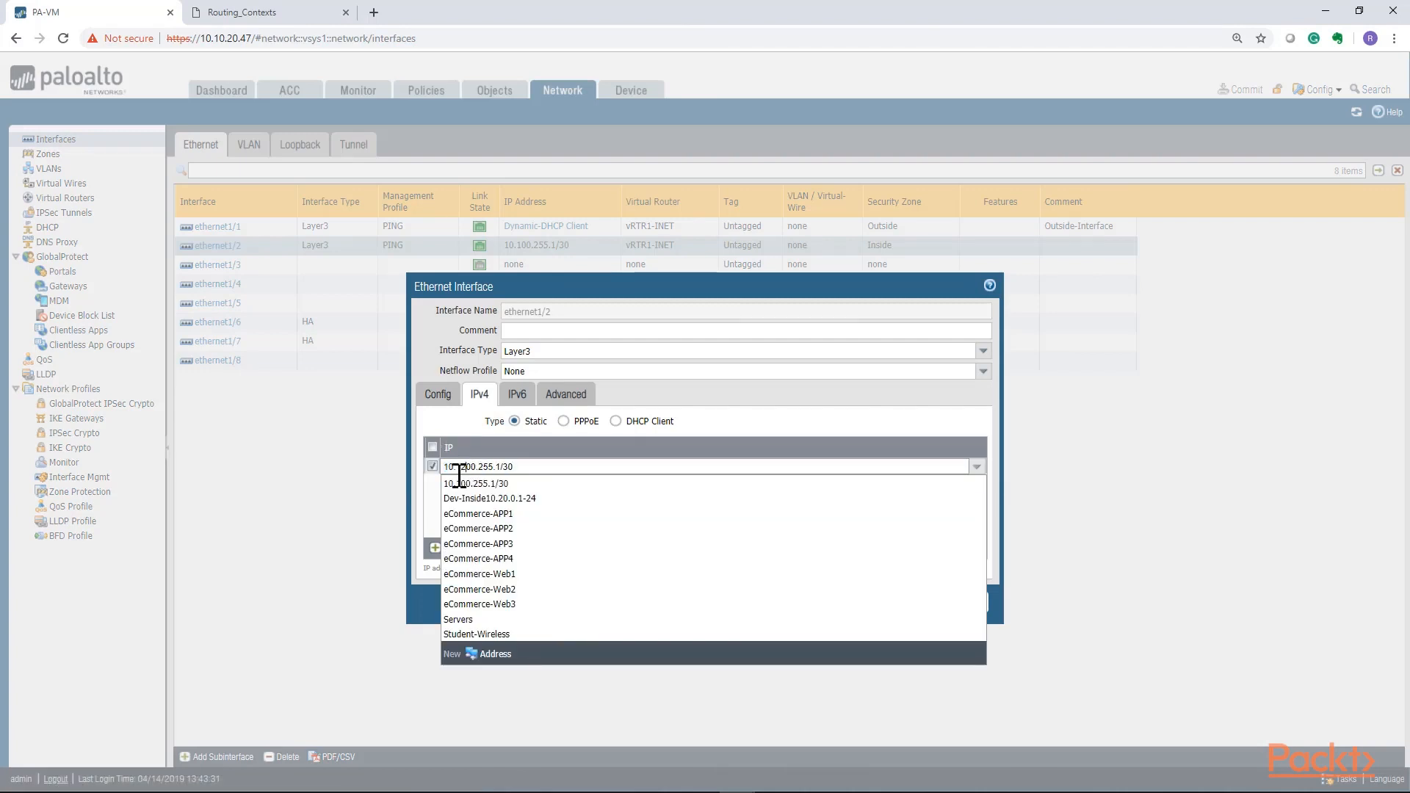
pyautogui.click(450, 424)
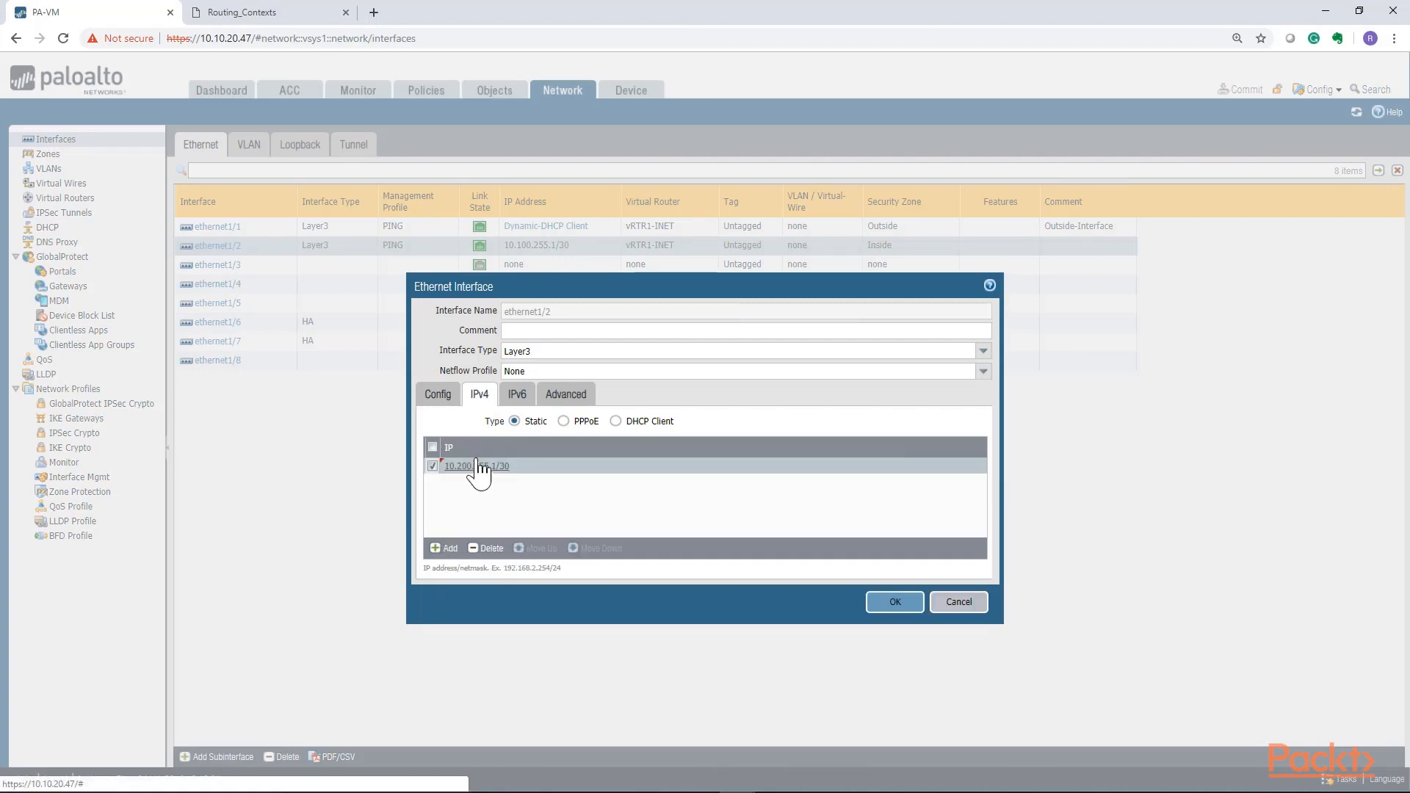
# Save the edited ethernet1/2 interface and commit all changes.
pyautogui.click(896, 602)
pyautogui.click(1241, 89)
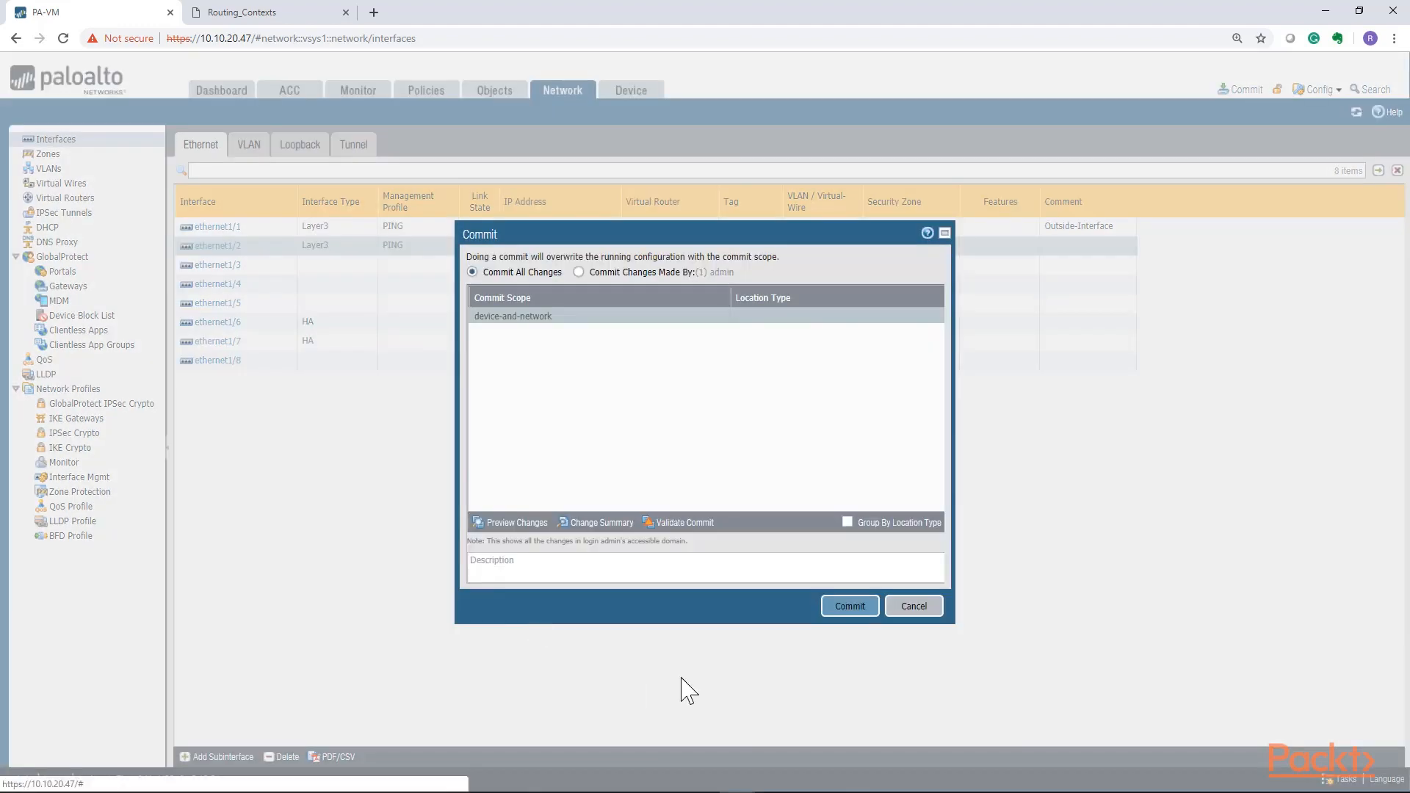
pyautogui.click(850, 605)
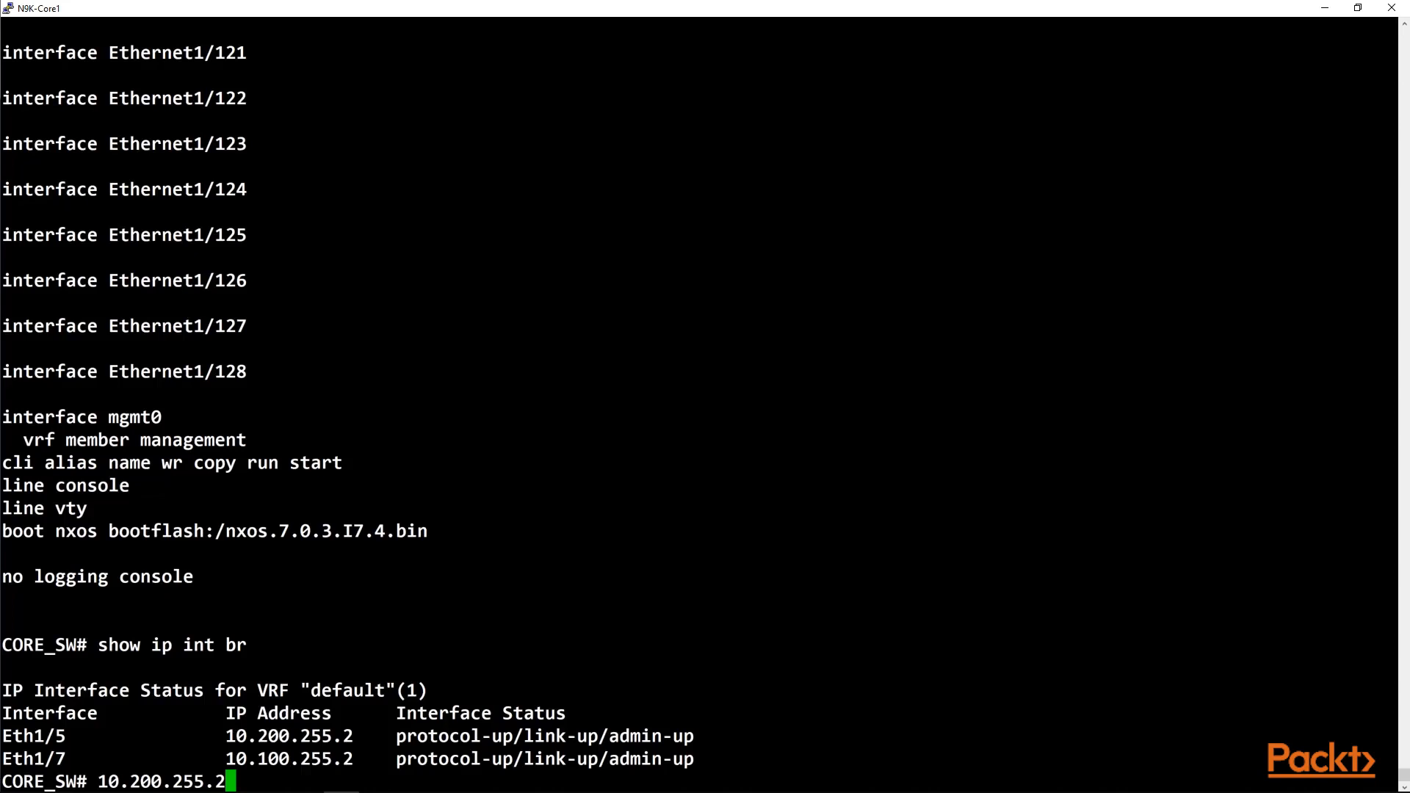
# Clear the stray address 10.200.255.2 from the command prompt in the N9K-Core1 terminal.
pyautogui.press('BackSpace')
pyautogui.press('BackSpace')
pyautogui.press('BackSpace')
pyautogui.press('BackSpace')
pyautogui.press('BackSpace')
pyautogui.press('BackSpace')
pyautogui.press('BackSpace')
pyautogui.press('BackSpace')
pyautogui.press('BackSpace')
pyautogui.press('BackSpace')
pyautogui.press('BackSpace')
pyautogui.press('BackSpace')
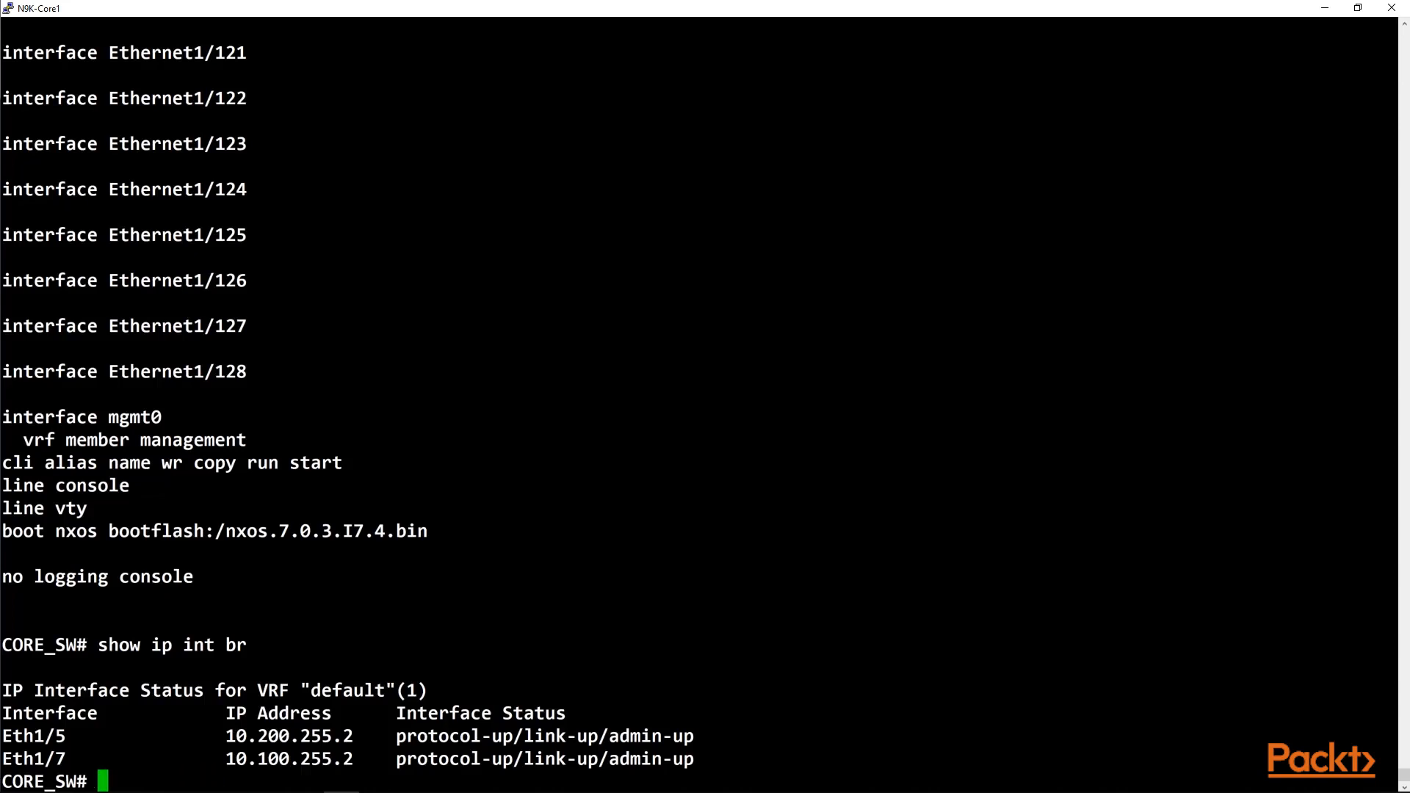
# Copy the Eth1/5 address from the interface list and ping 10.200.255.2 from the core switch.
pyautogui.moveTo(65, 736); pyautogui.dragTo(32, 735)
pyautogui.moveTo(351, 736); pyautogui.dragTo(228, 736)
pyautogui.click(350, 736)
pyautogui.moveTo(350, 736)
pyautogui.mouseDown()
pyautogui.moveTo(226, 736)
pyautogui.moveTo(353, 736)
pyautogui.mouseUp()
pyautogui.hotkey('ctrl', 'c')
pyautogui.click(263, 736)
pyautogui.click(350, 736)
pyautogui.write('ping')
pyautogui.press('shift+Insert')
pyautogui.press('Return')
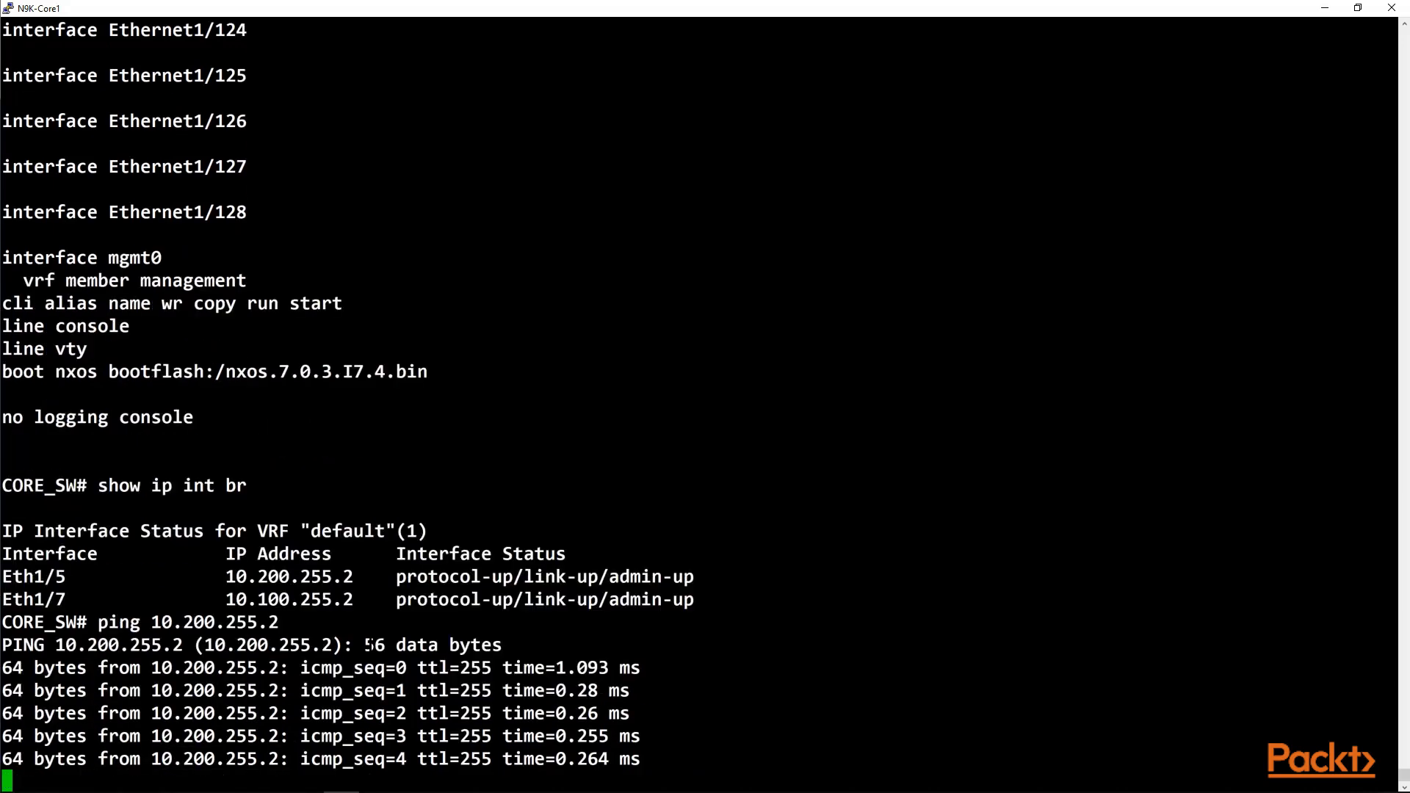
# Recall the last ping command, re-enter the end of its target address and run it again.
pyautogui.press('Up')
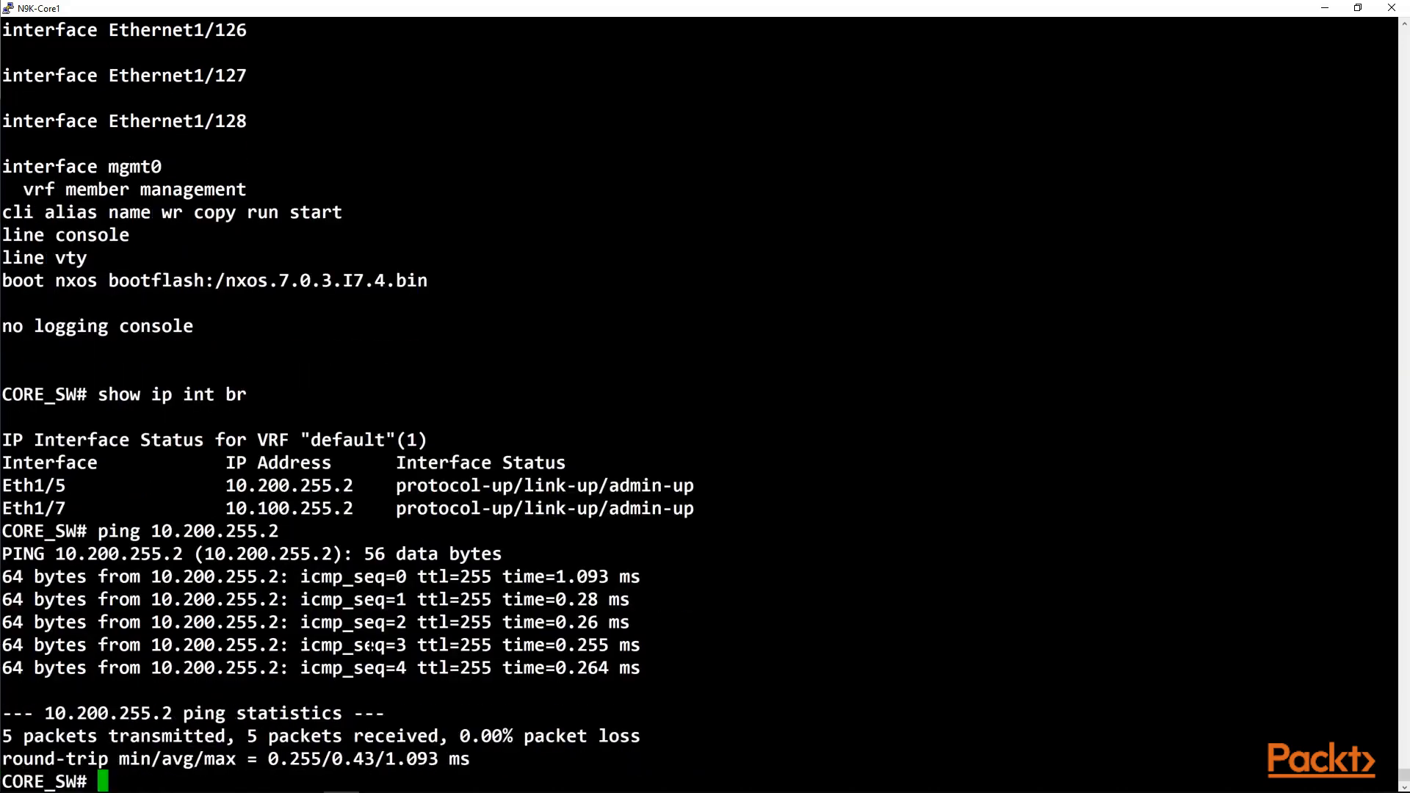
pyautogui.press('BackSpace')
pyautogui.write('10.200.255.2')
pyautogui.press('Return')
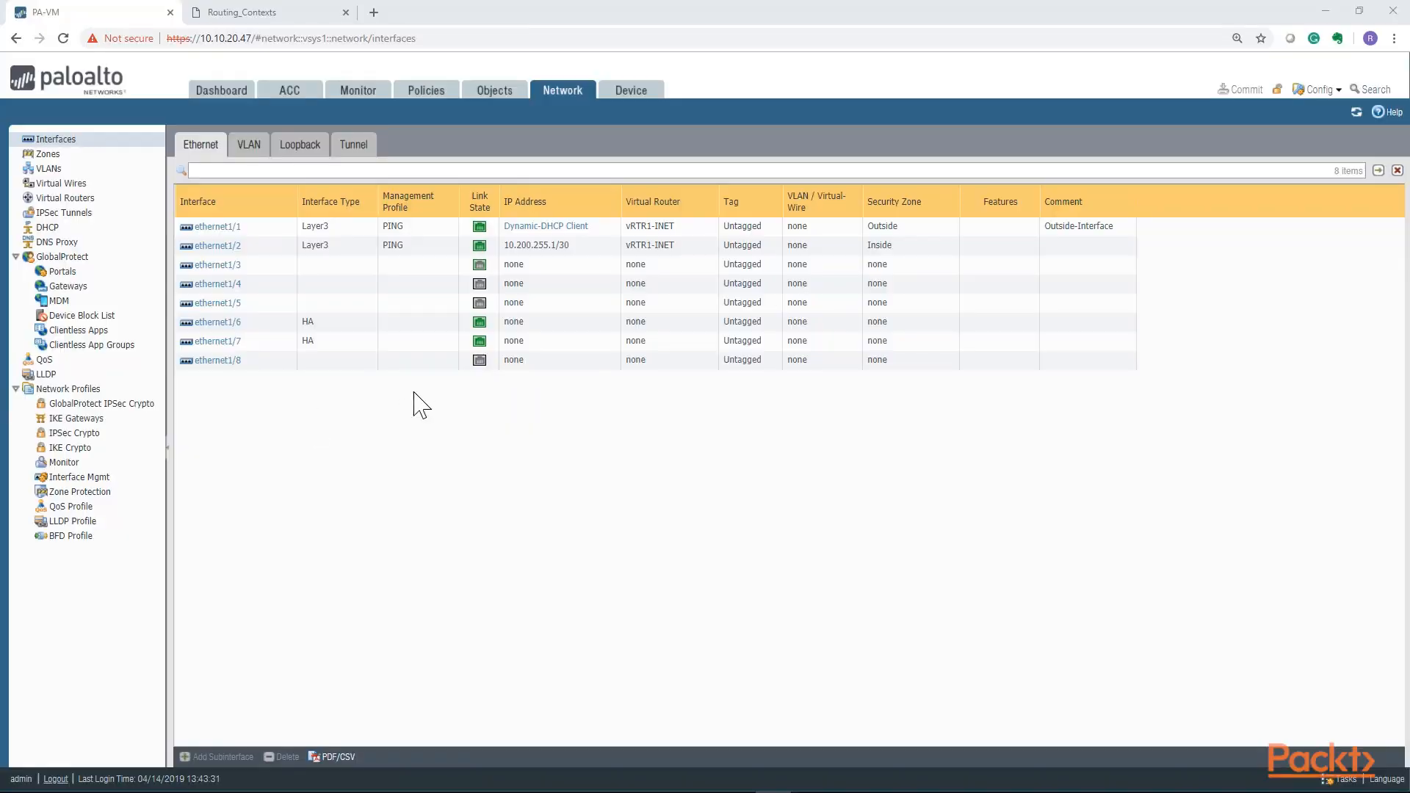
# Add a NAT policy rule named OUTSIDE-NAT with source zone Inside and destination zone Outside.
pyautogui.click(255, 226)
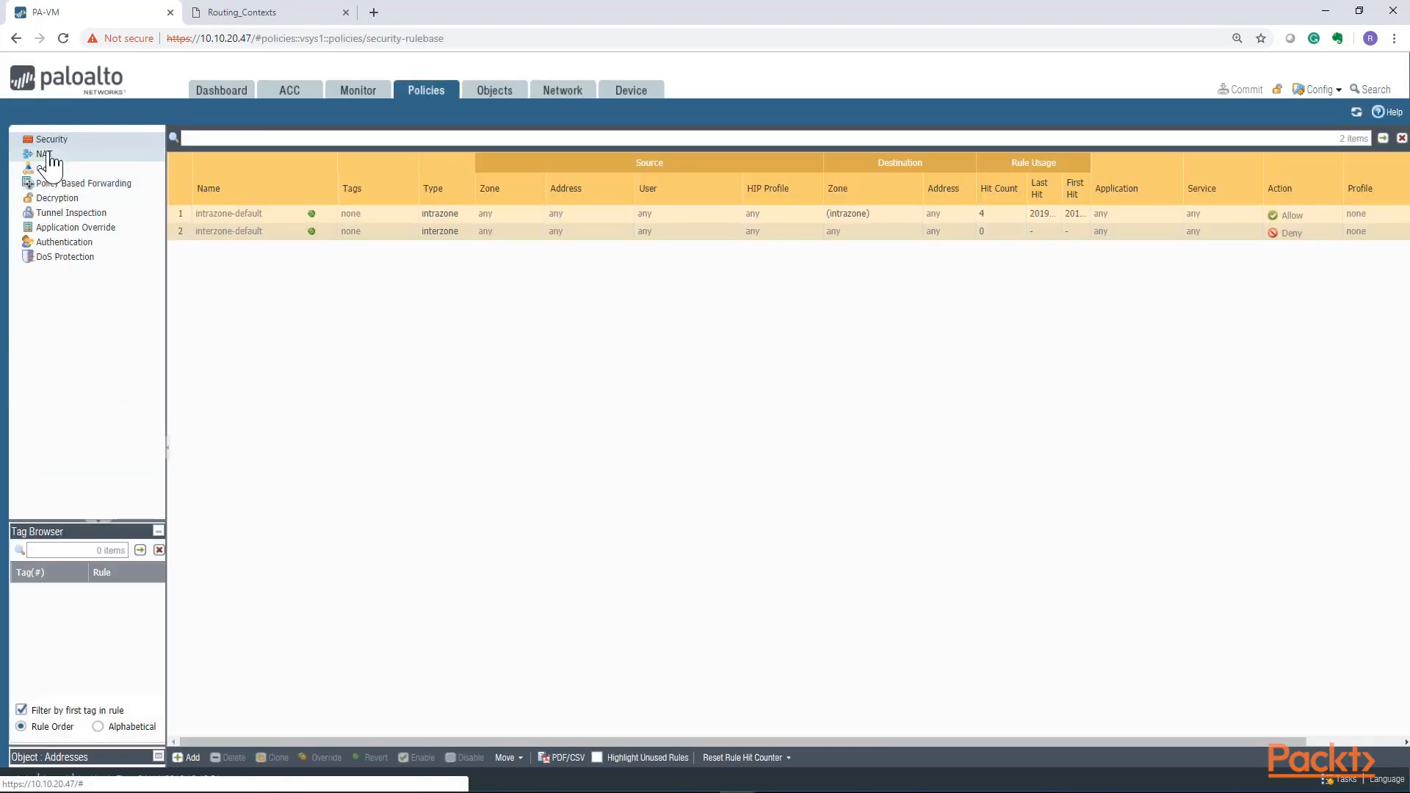
pyautogui.click(45, 154)
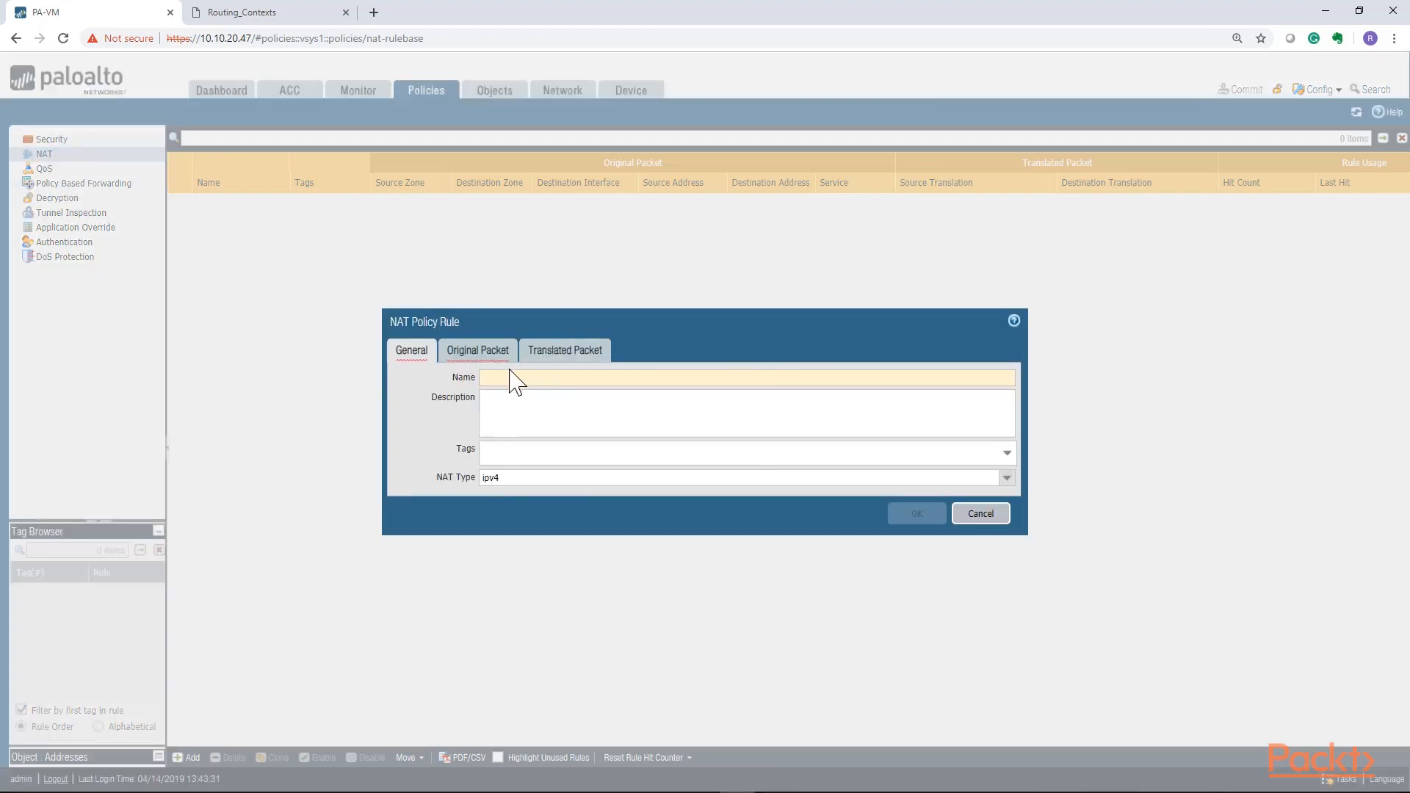
pyautogui.click(518, 381)
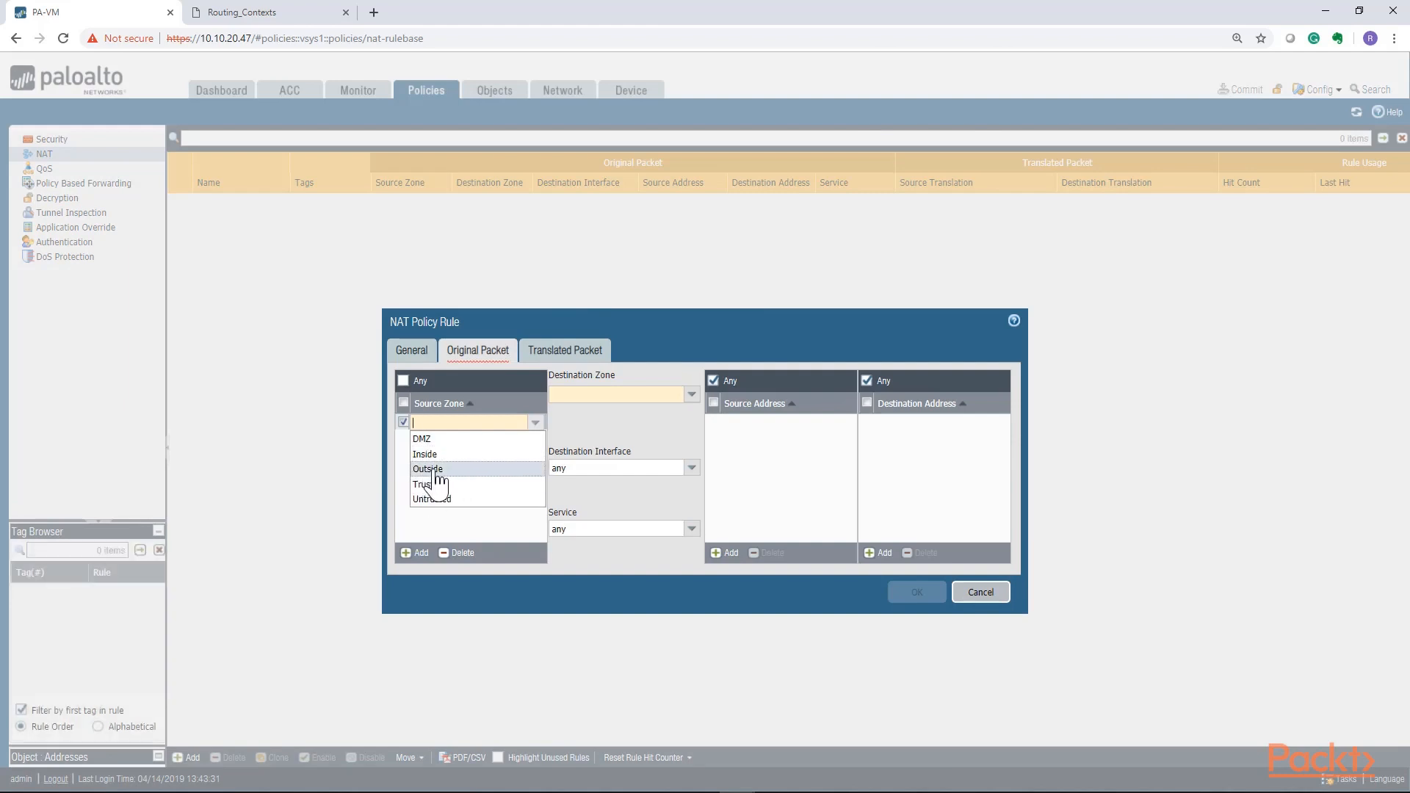
pyautogui.click(433, 468)
# Set the NAT rule's source translation to Dynamic IP And Port using the ethernet1/1 interface address with IP Address None, and save the rule.
pyautogui.click(565, 351)
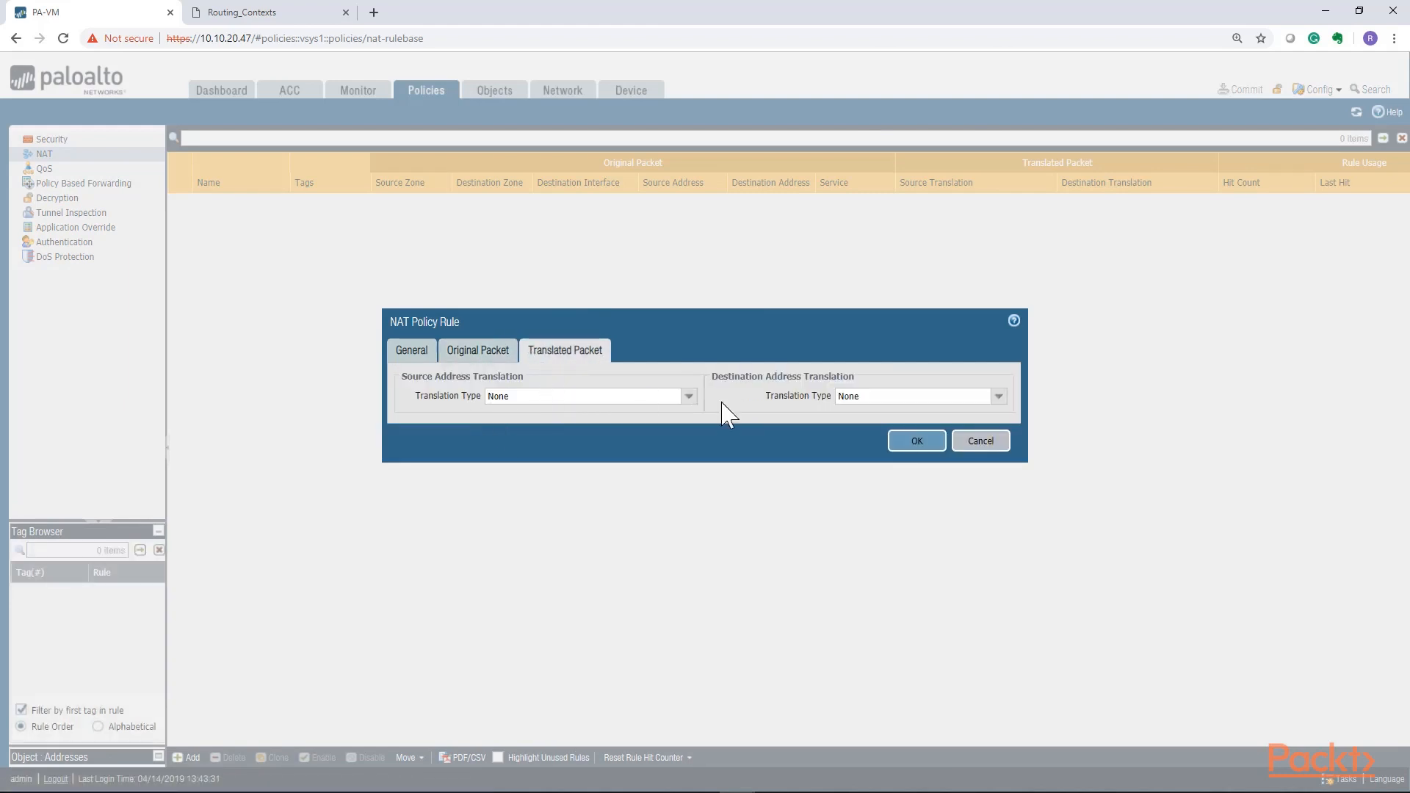
pyautogui.click(689, 396)
pyautogui.click(524, 409)
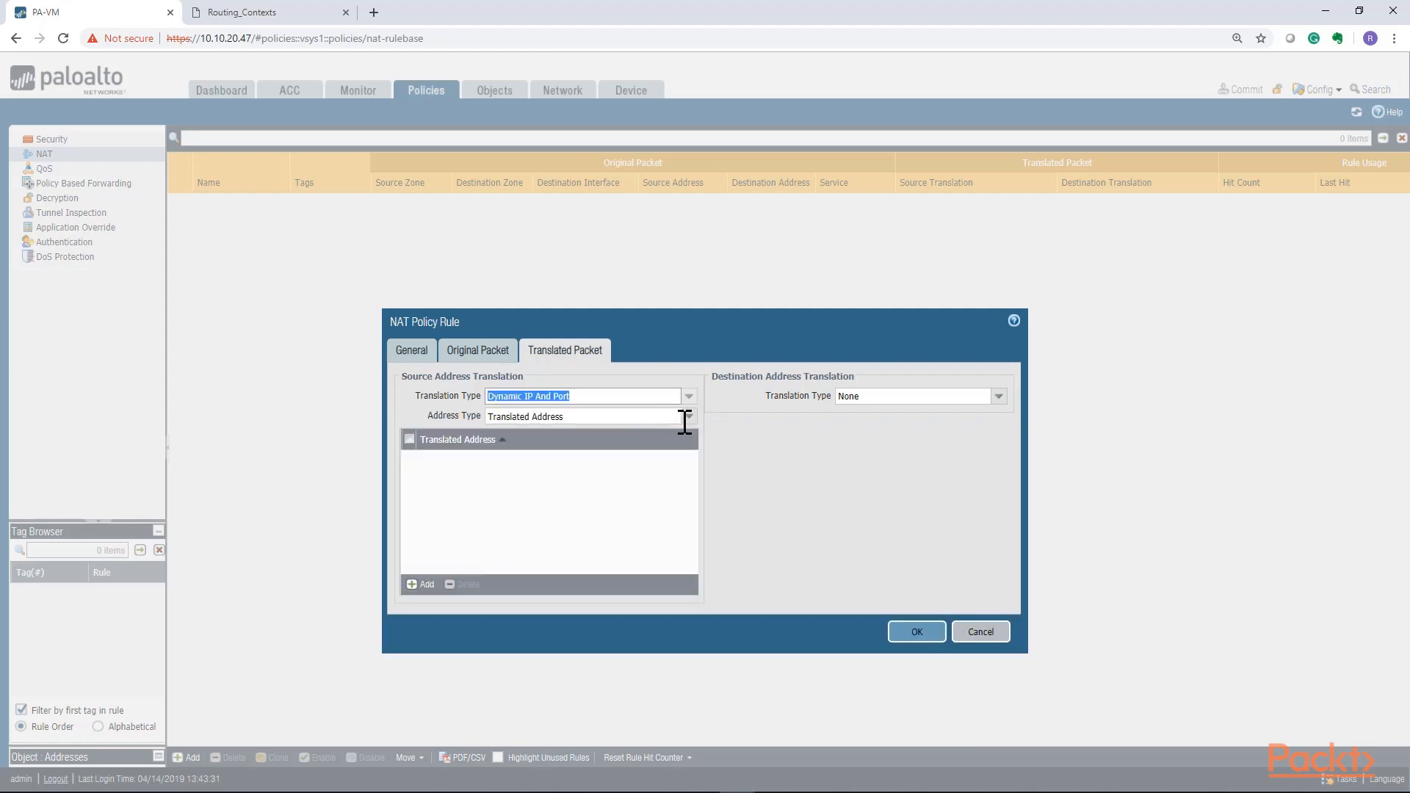
pyautogui.click(672, 415)
pyautogui.click(525, 449)
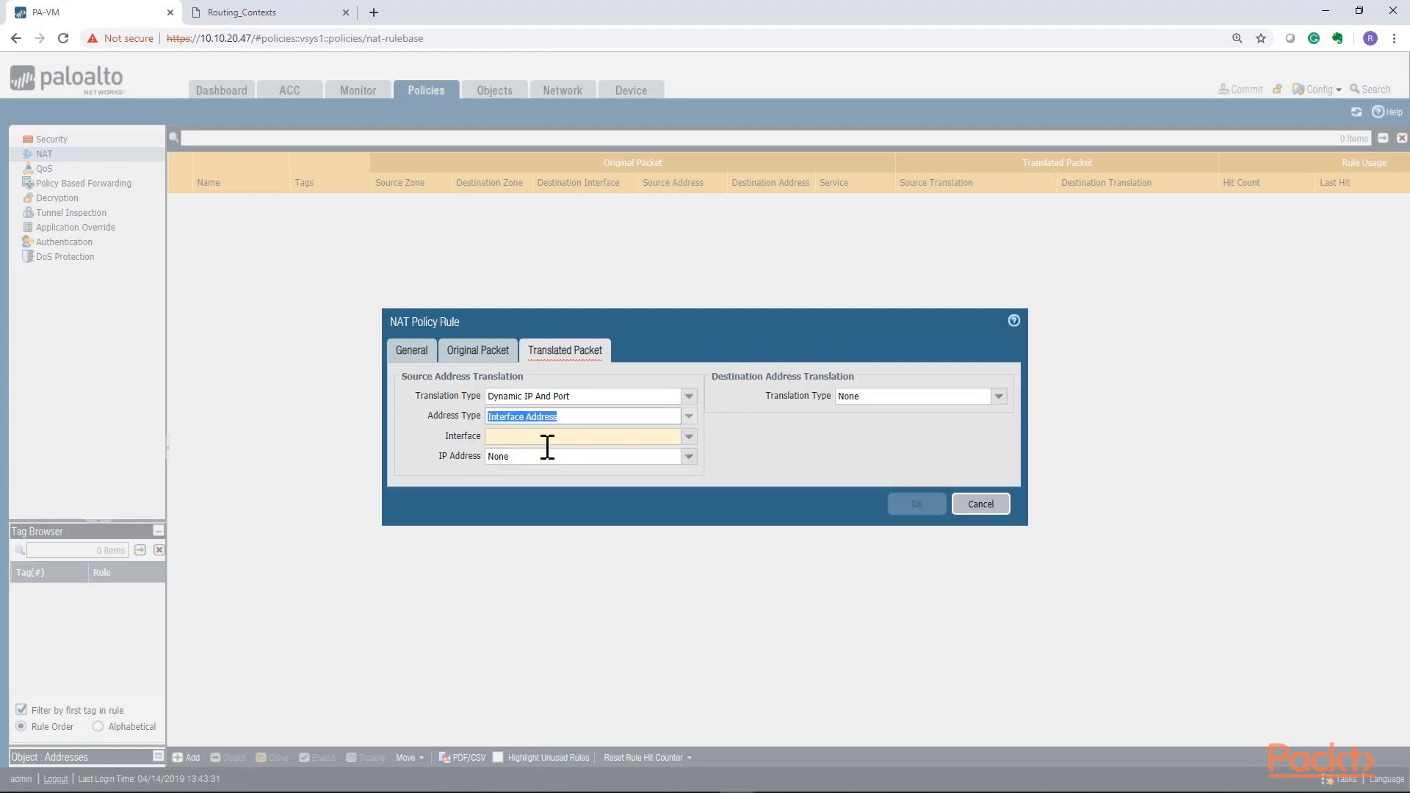
pyautogui.click(689, 436)
pyautogui.click(530, 450)
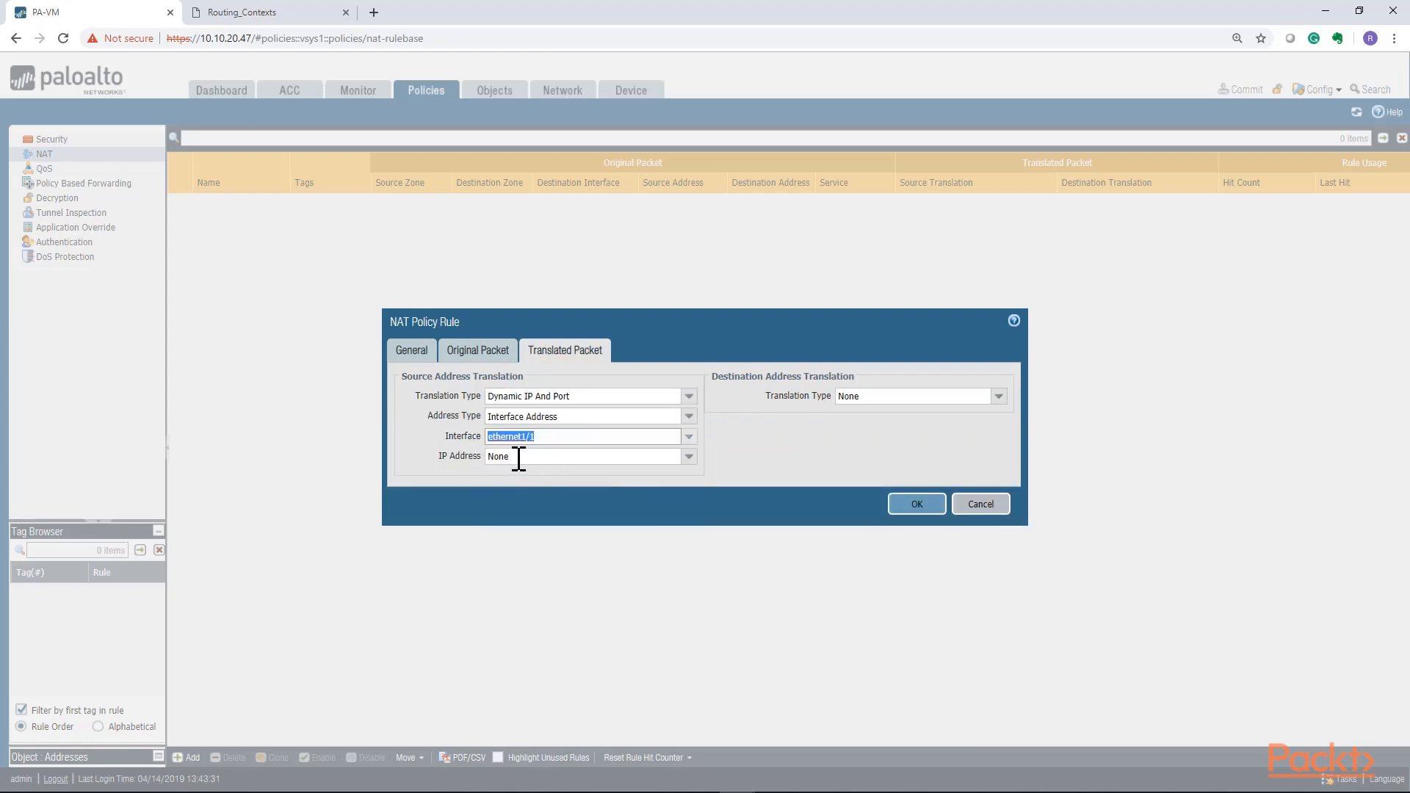
pyautogui.click(689, 457)
pyautogui.click(575, 479)
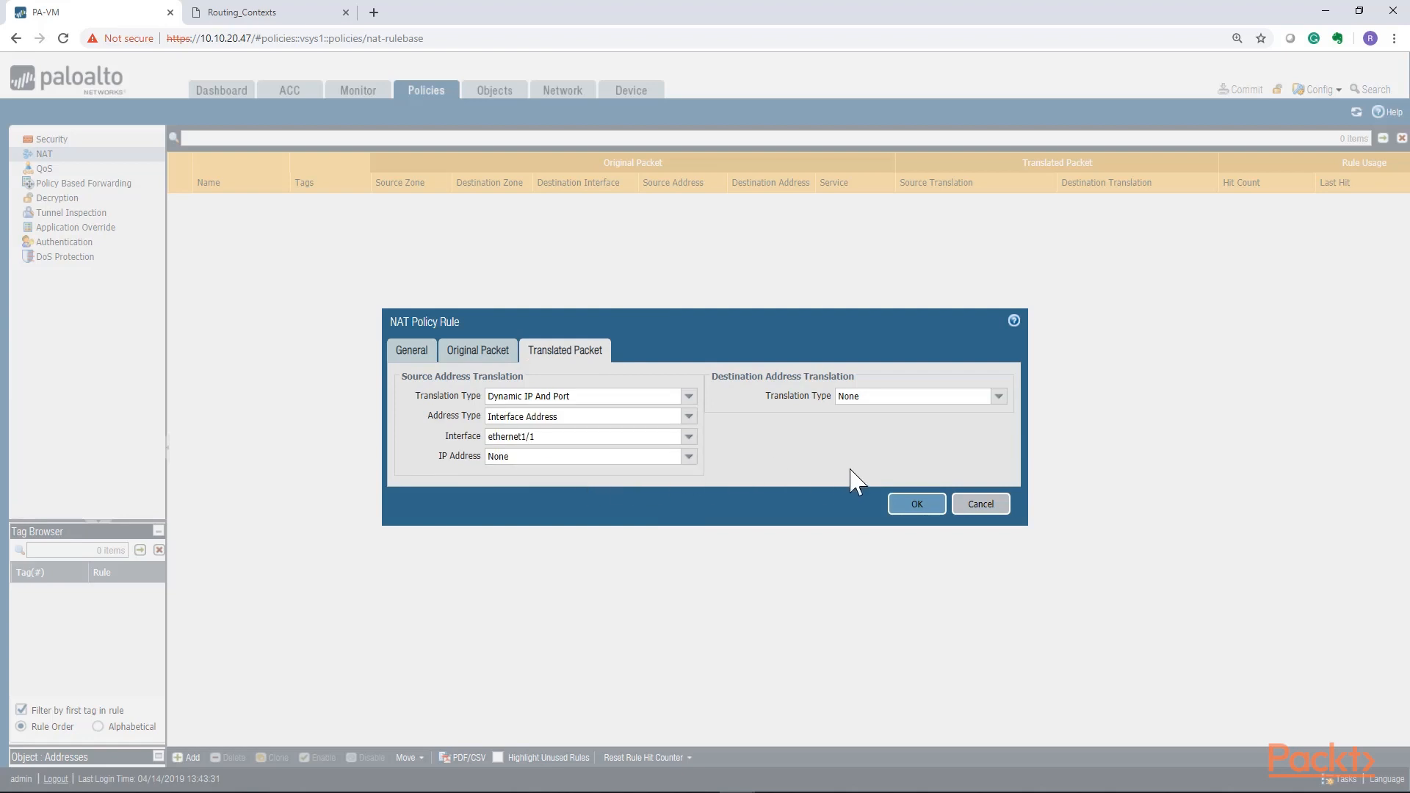
pyautogui.click(915, 513)
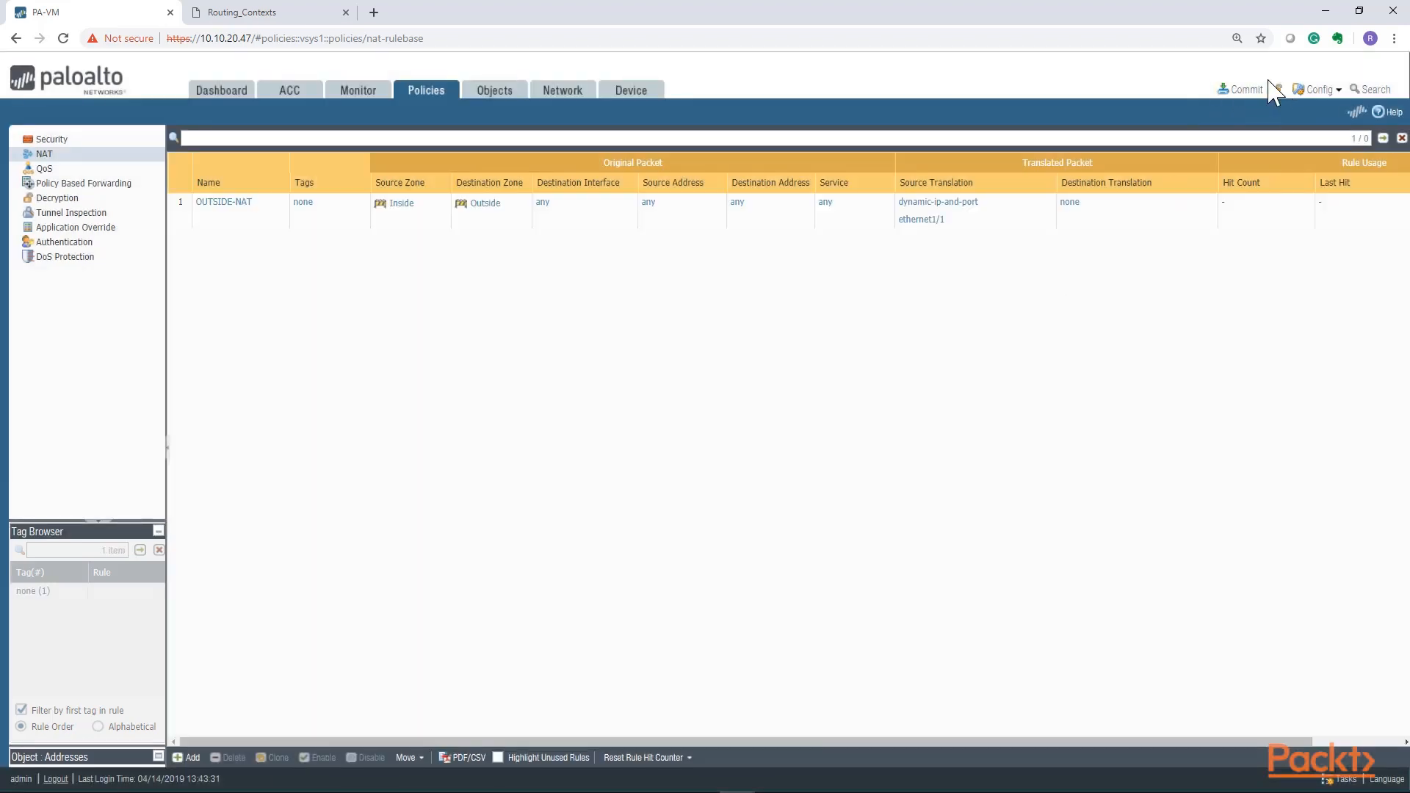
# Open the security policy rules, then ping 8.8.8.8 from the core switch in the N9K-Core1 terminal and stop the ping.
pyautogui.click(52, 140)
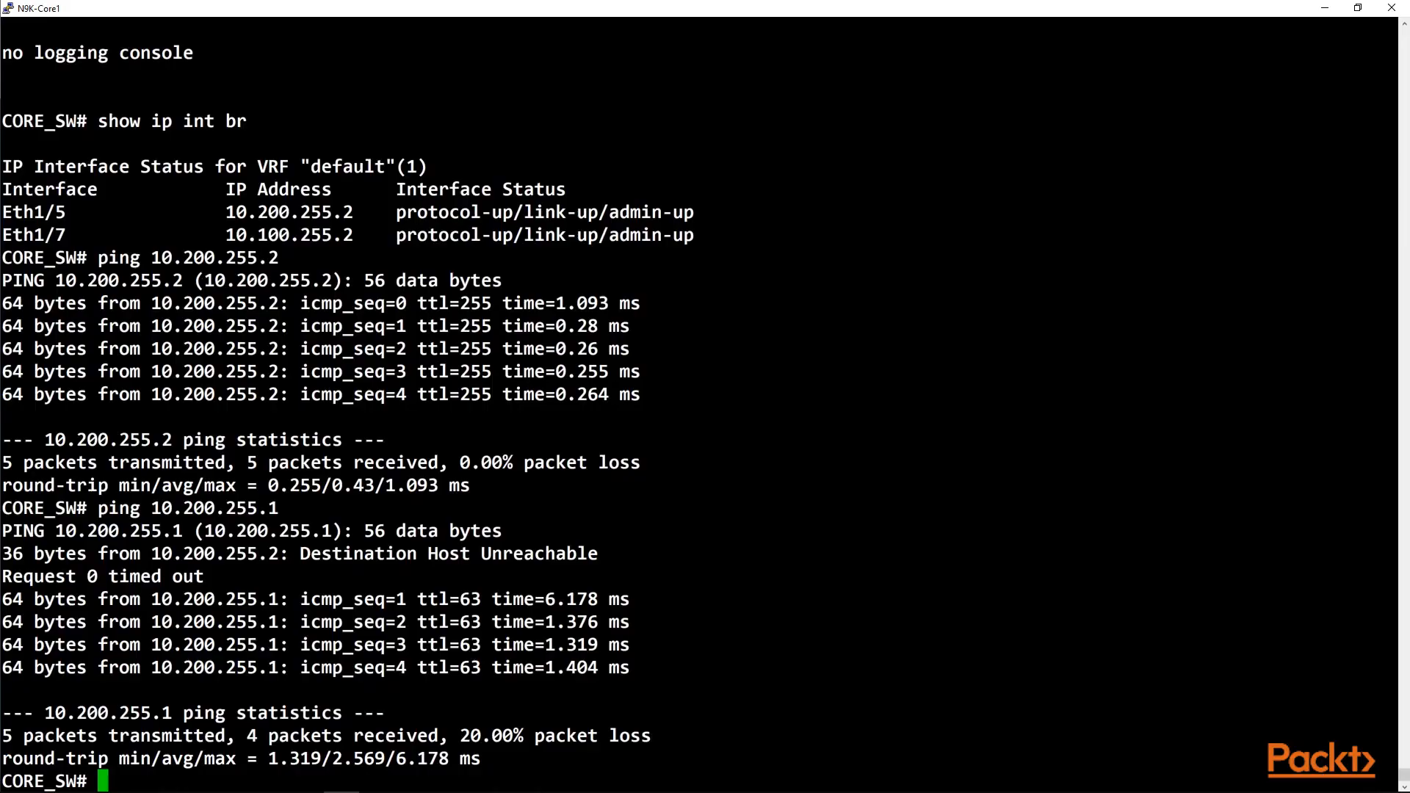
pyautogui.write('ping 8.8.8.8')
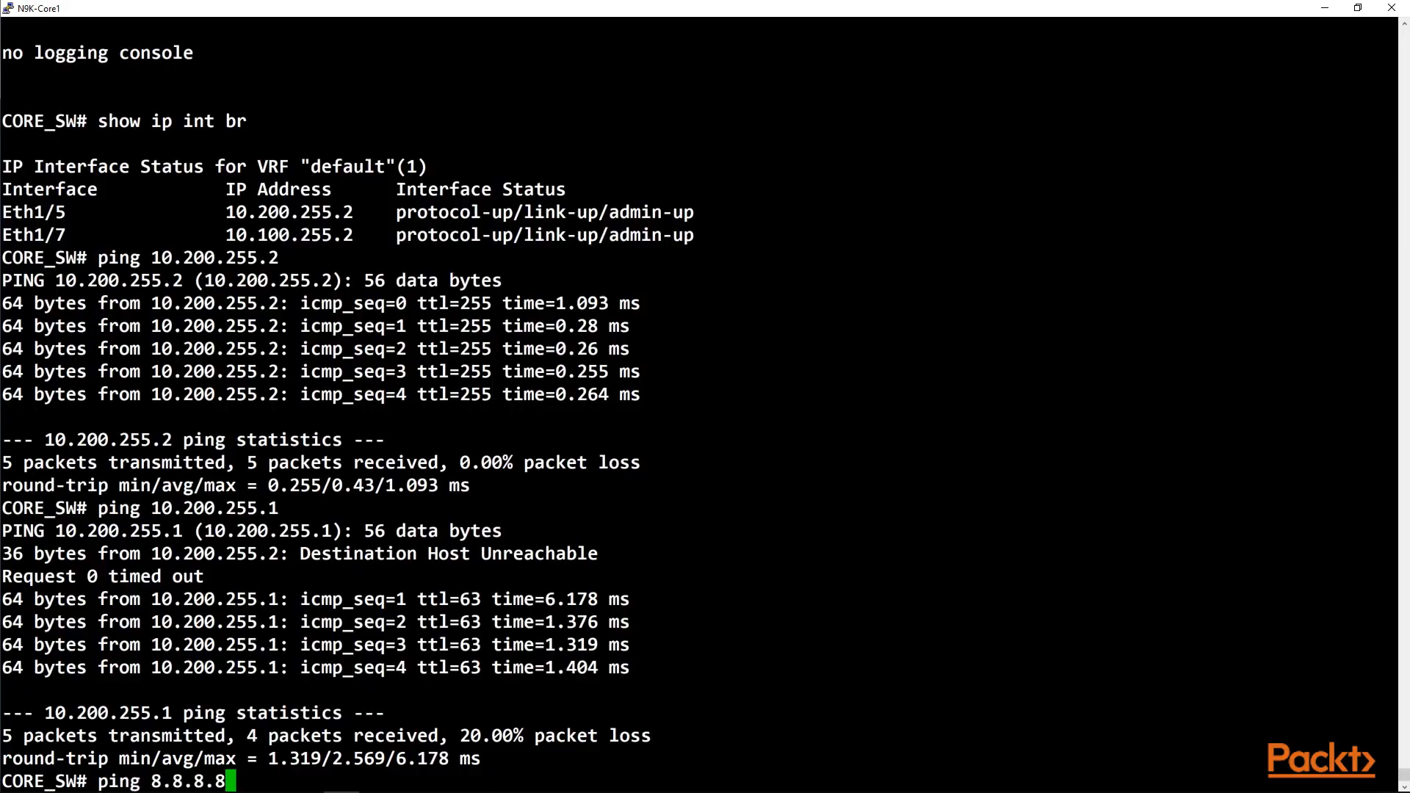
pyautogui.press('Return')
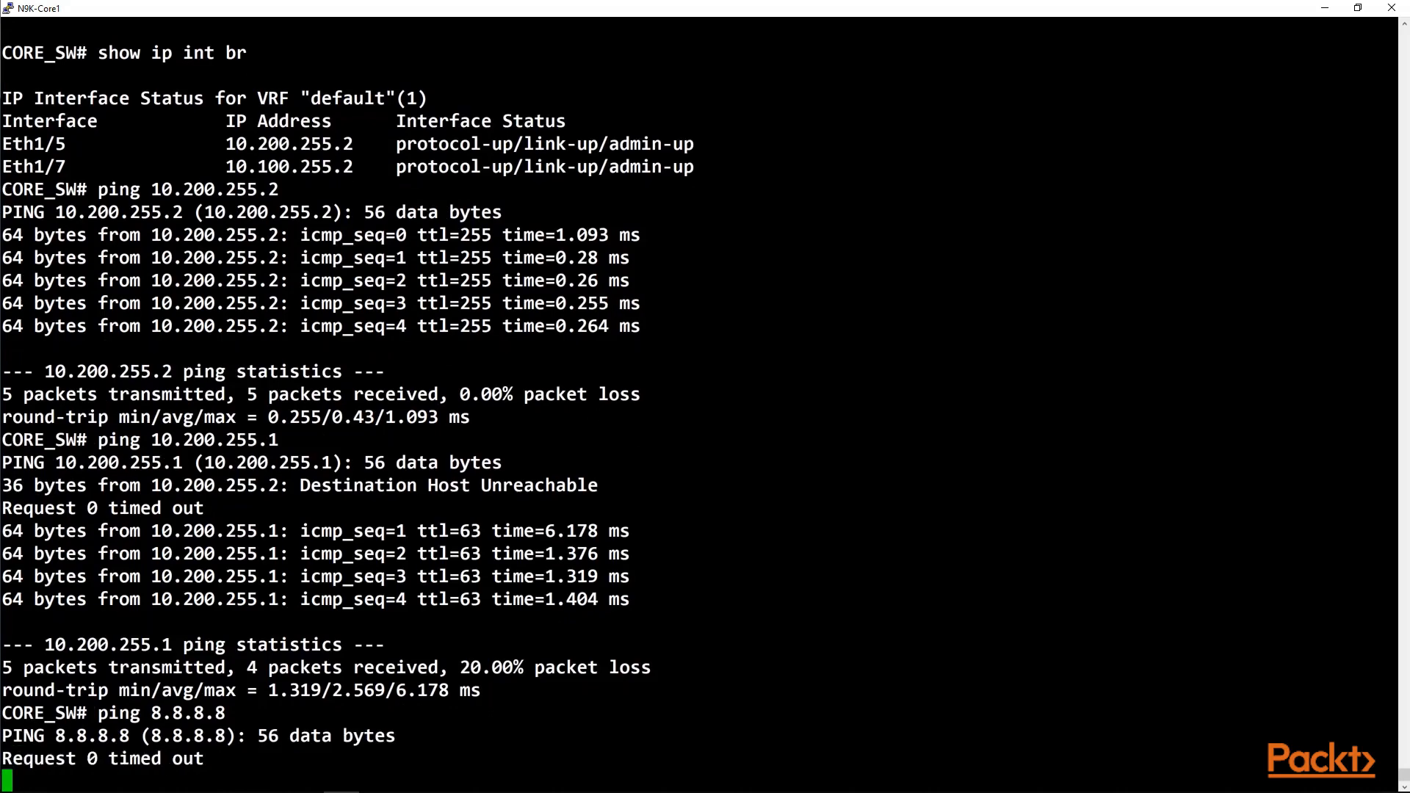
pyautogui.hotkey('ctrl', 'c')
# Show the core switch's IP route table and examine the next hop of the default route.
pyautogui.write('sho wip')
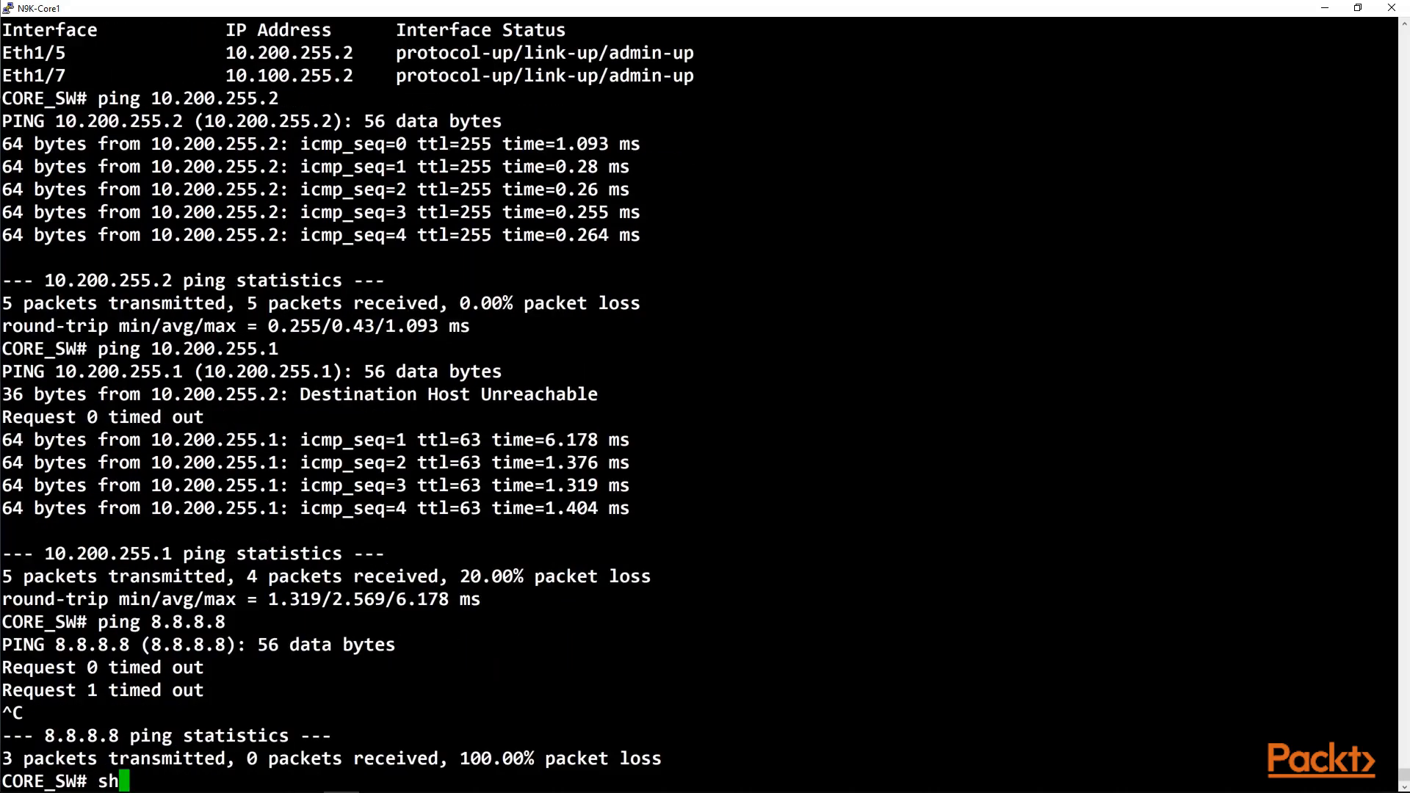
pyautogui.press('BackSpace')
pyautogui.press('BackSpace')
pyautogui.press('BackSpace')
pyautogui.press('BackSpace')
pyautogui.press('BackSpace')
pyautogui.write('w ip route')
pyautogui.press('Return')
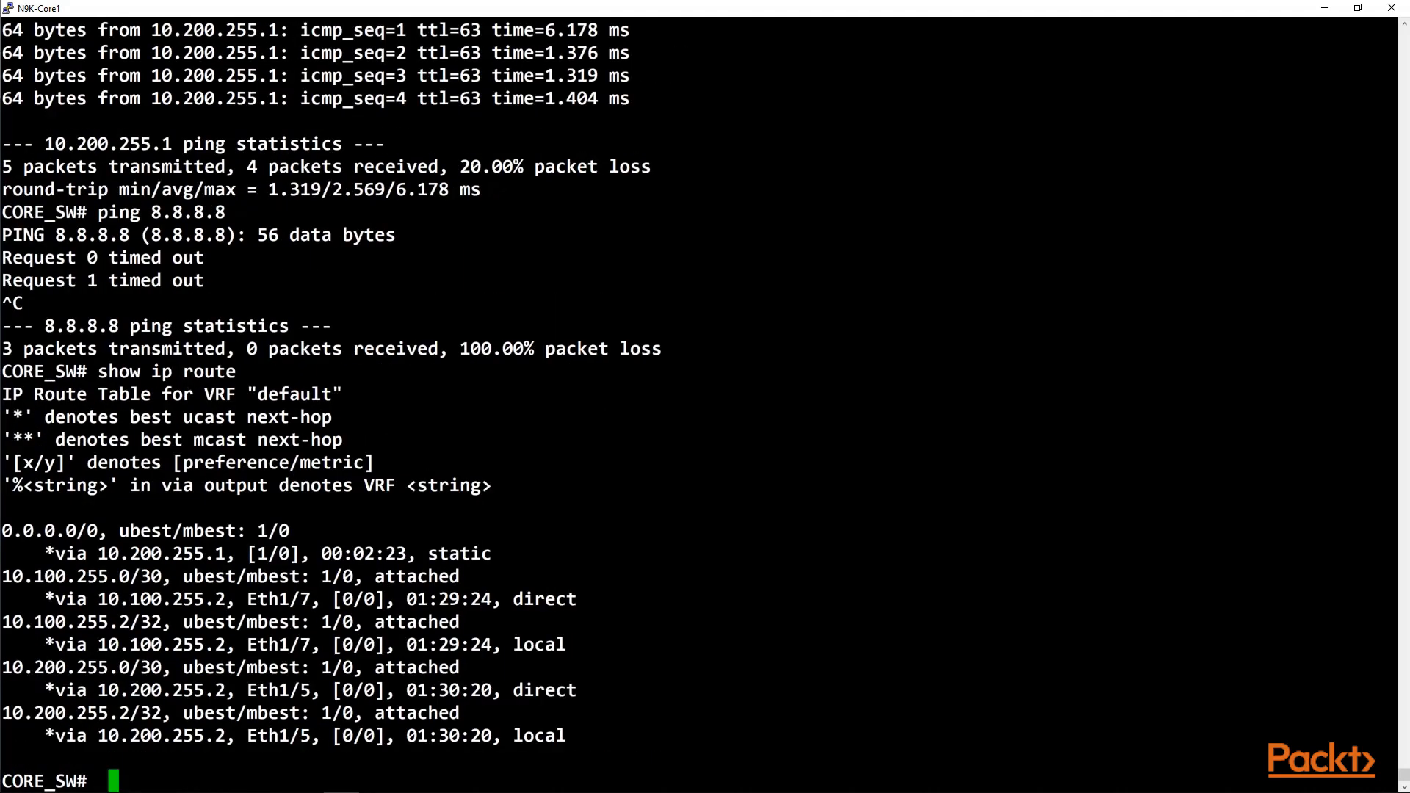
pyautogui.moveTo(225, 554); pyautogui.dragTo(100, 554)
pyautogui.click(76, 550)
# Clear the mistyped command and ping 1.1.1.1 from the core switch.
pyautogui.write('sho wi')
pyautogui.press('BackSpace')
pyautogui.press('BackSpace')
pyautogui.press('BackSpace')
pyautogui.press('BackSpace')
pyautogui.press('BackSpace')
pyautogui.press('BackSpace')
pyautogui.write('ping 1.1.1.1')
pyautogui.press('Return')
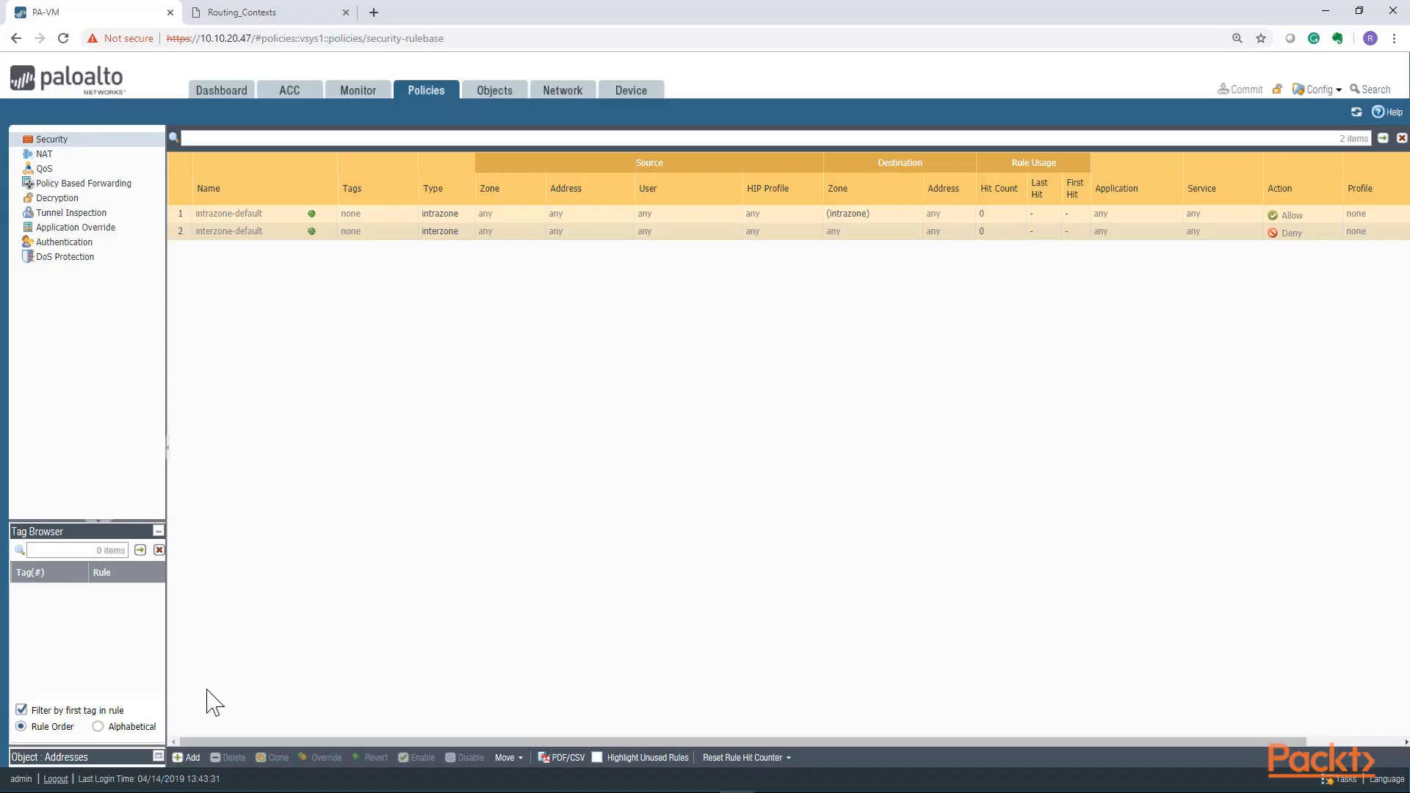
# In the firewall's web interface, add a security policy rule named Inside-to-Internet with source zone Inside and destination zone Outside.
pyautogui.click(192, 757)
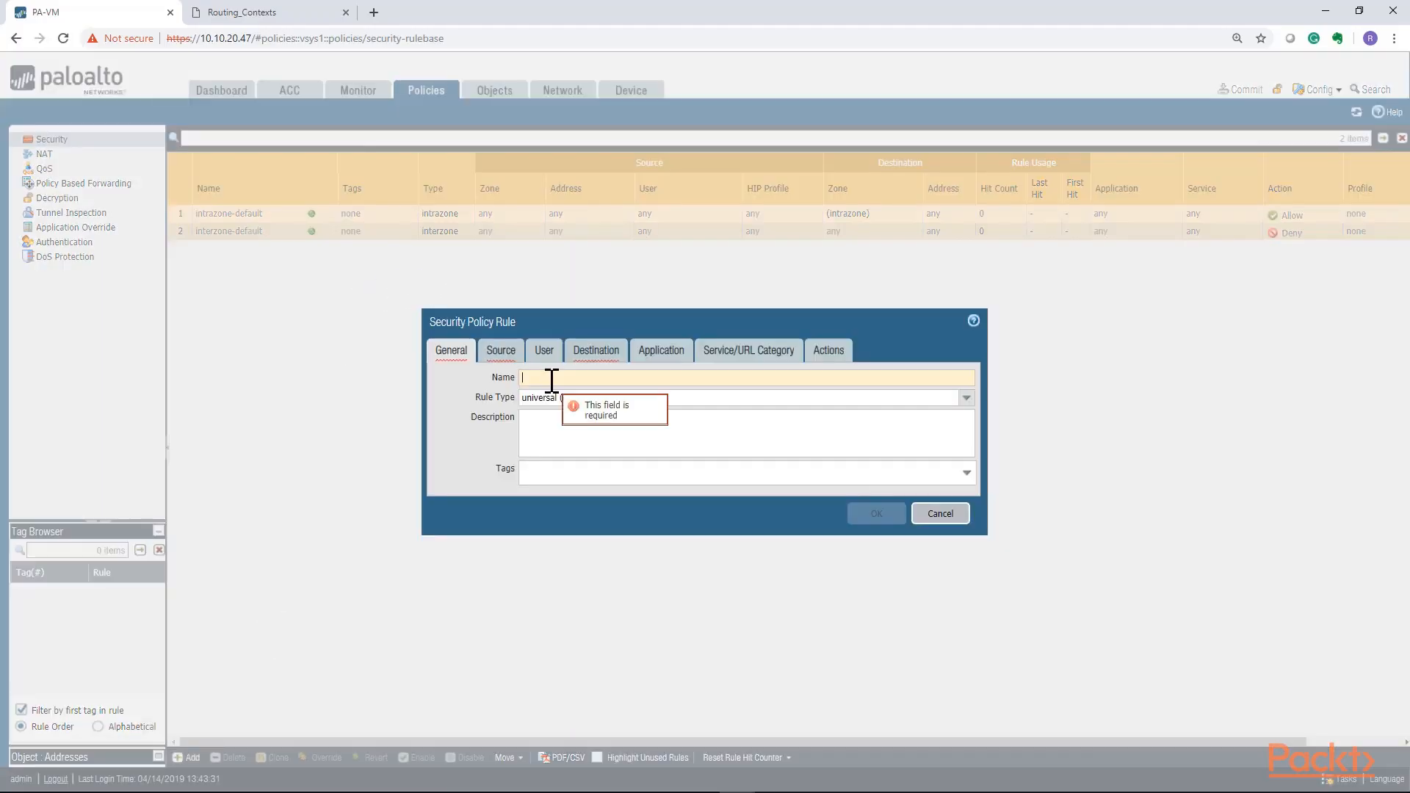
pyautogui.write('Isside-to-Internet')
pyautogui.click(501, 350)
pyautogui.click(455, 552)
pyautogui.click(479, 454)
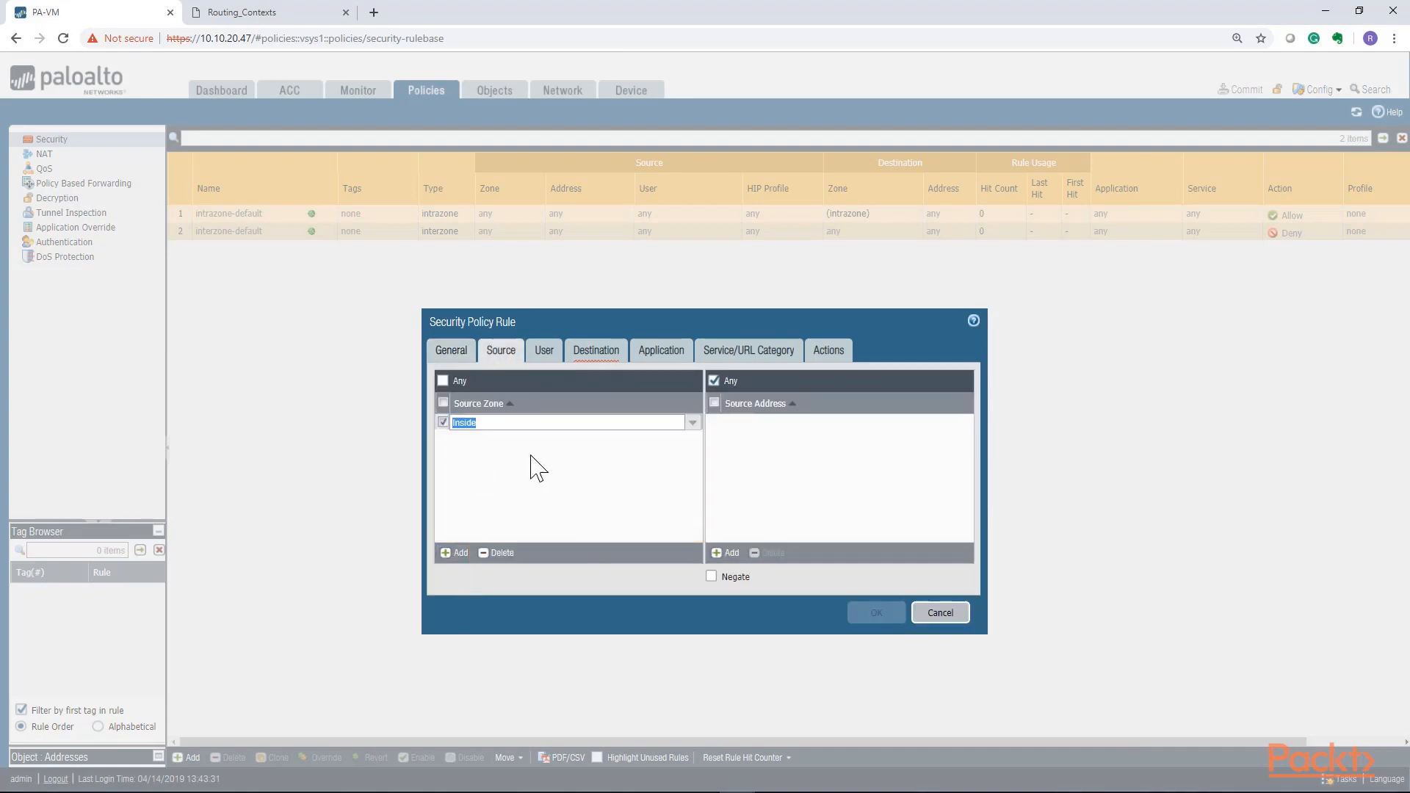
pyautogui.click(596, 351)
pyautogui.click(462, 553)
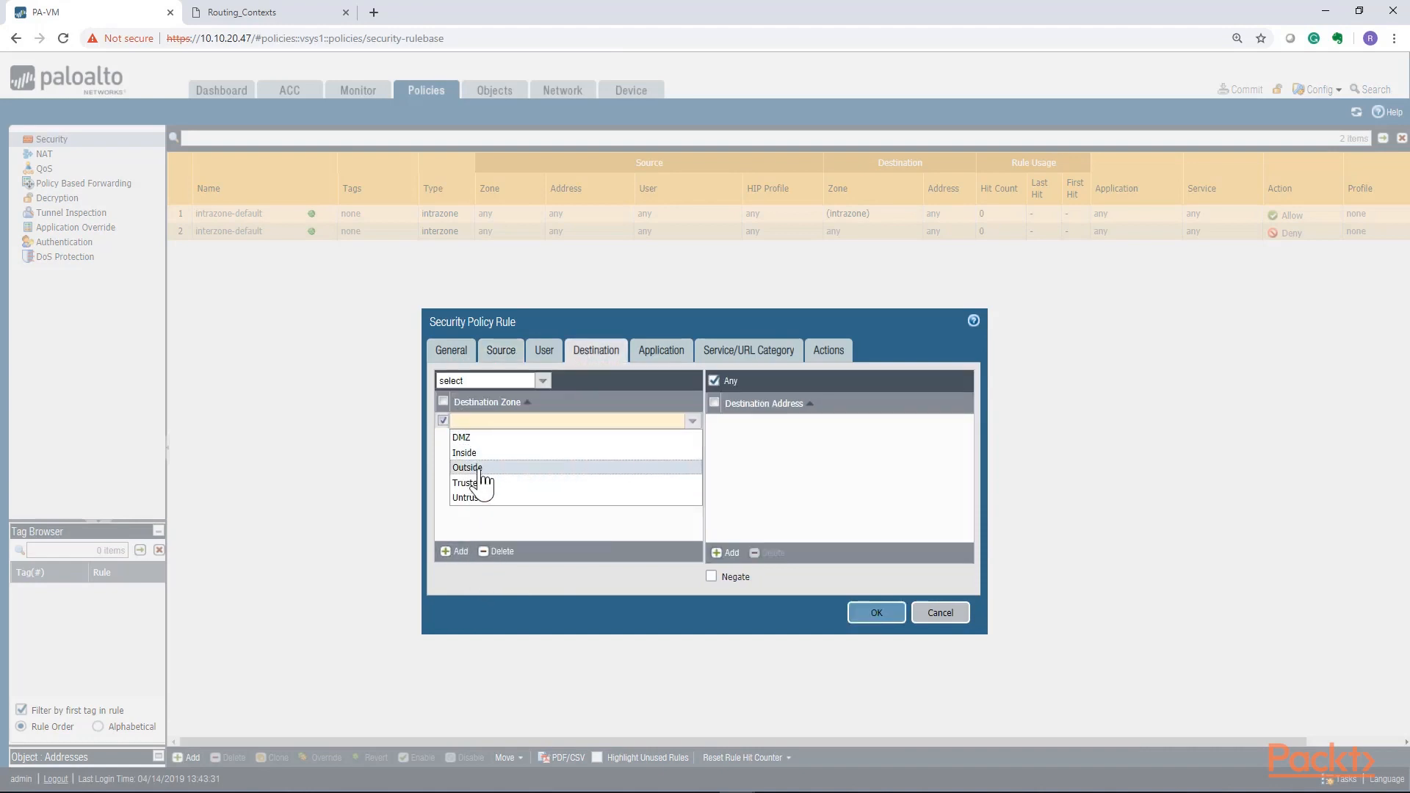
pyautogui.click(479, 466)
# Keep the security rule's default application, service and action settings, save the rule and commit the changes.
pyautogui.click(683, 352)
pyautogui.click(752, 350)
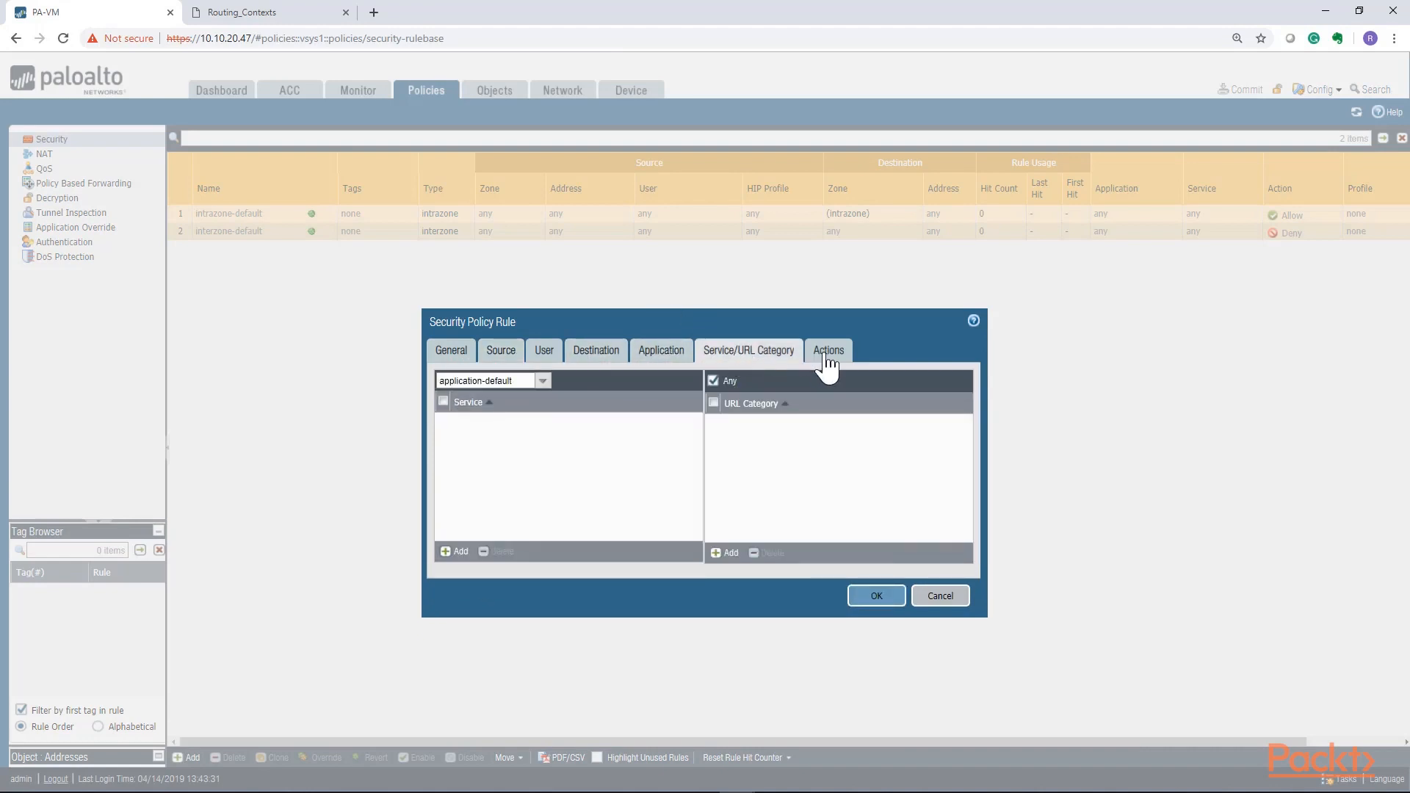
pyautogui.click(825, 351)
pyautogui.click(874, 572)
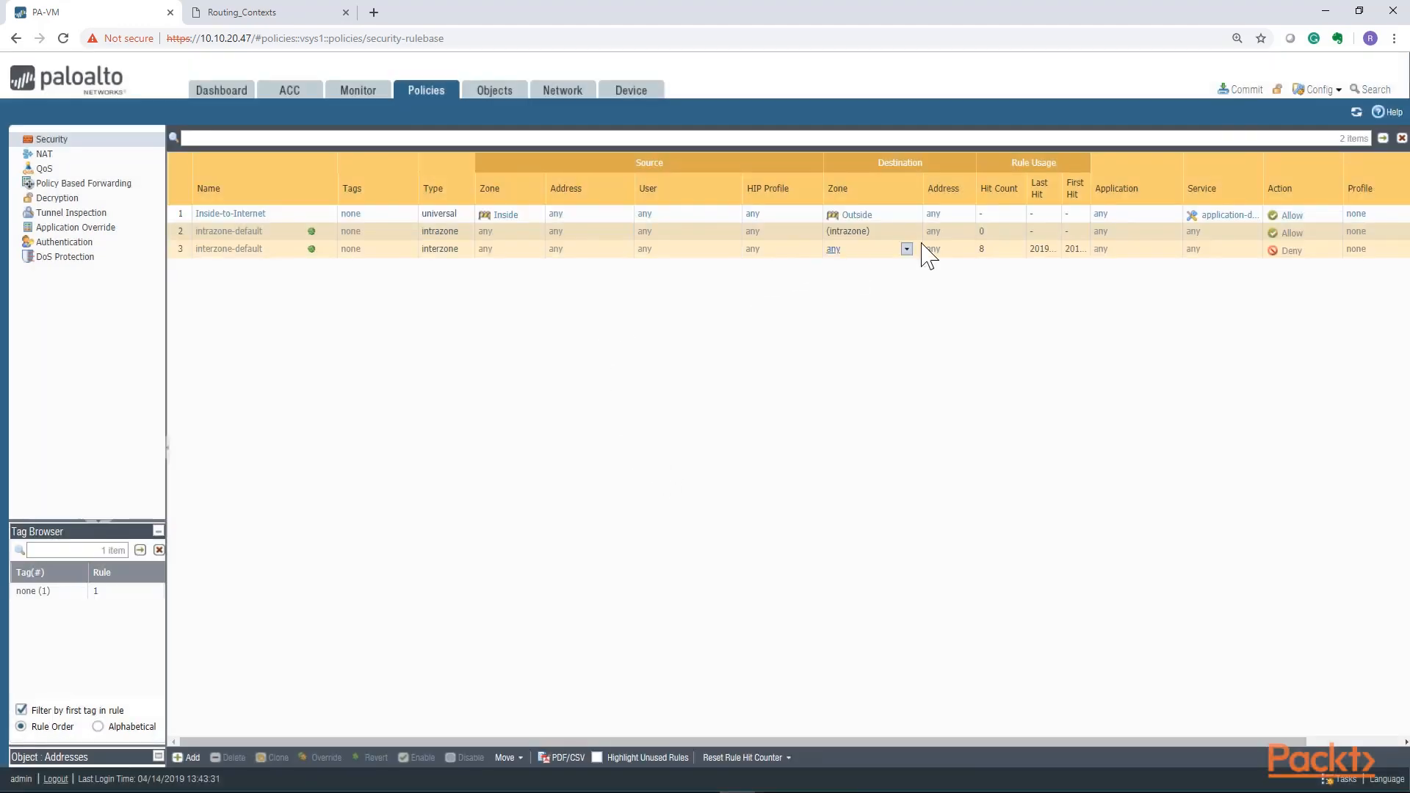
pyautogui.click(1241, 89)
pyautogui.click(846, 606)
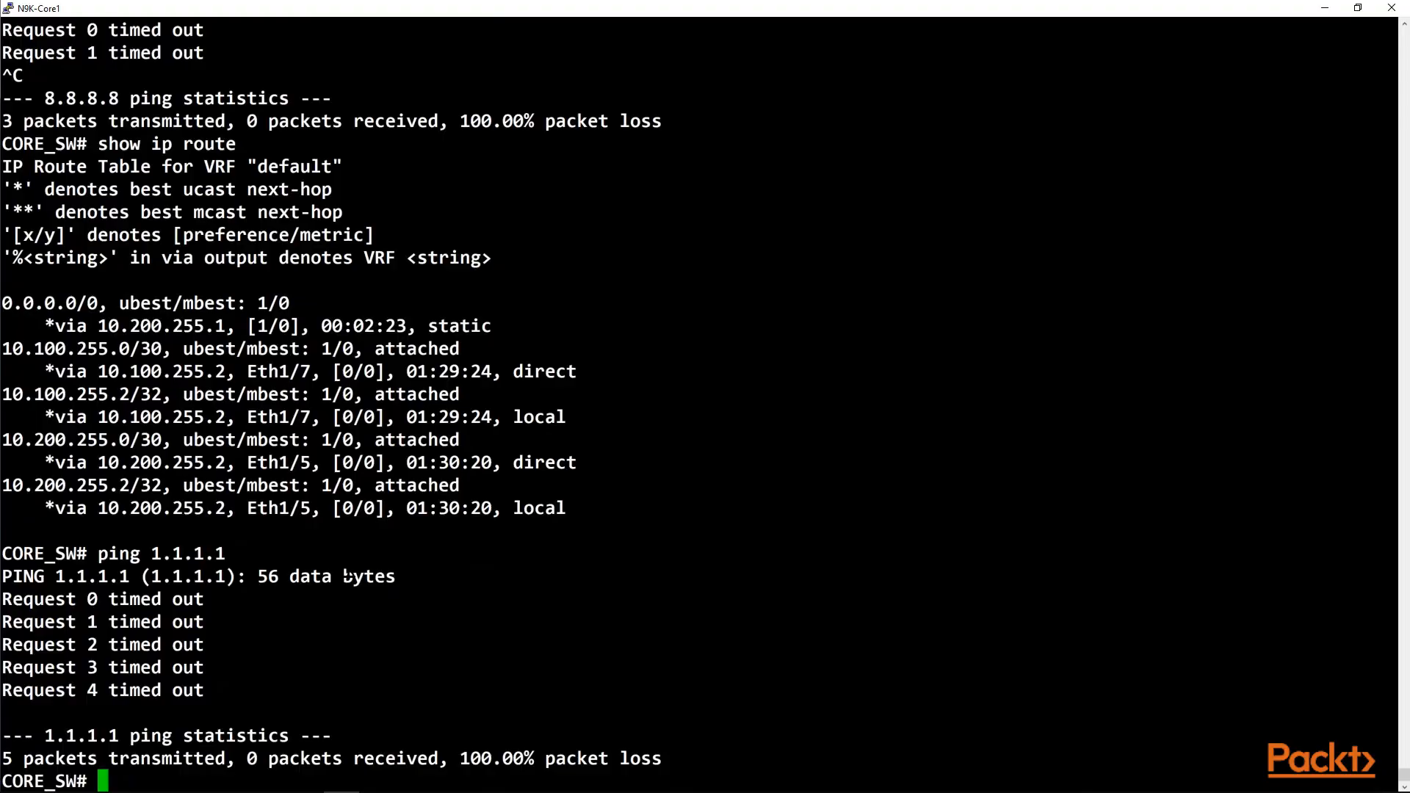
# Switch to the N9K-Core1 terminal, repeat the ping to 1.1.1.1 and ping 8.8.8.8 from the core switch.
pyautogui.press('Up')
pyautogui.press('Return')
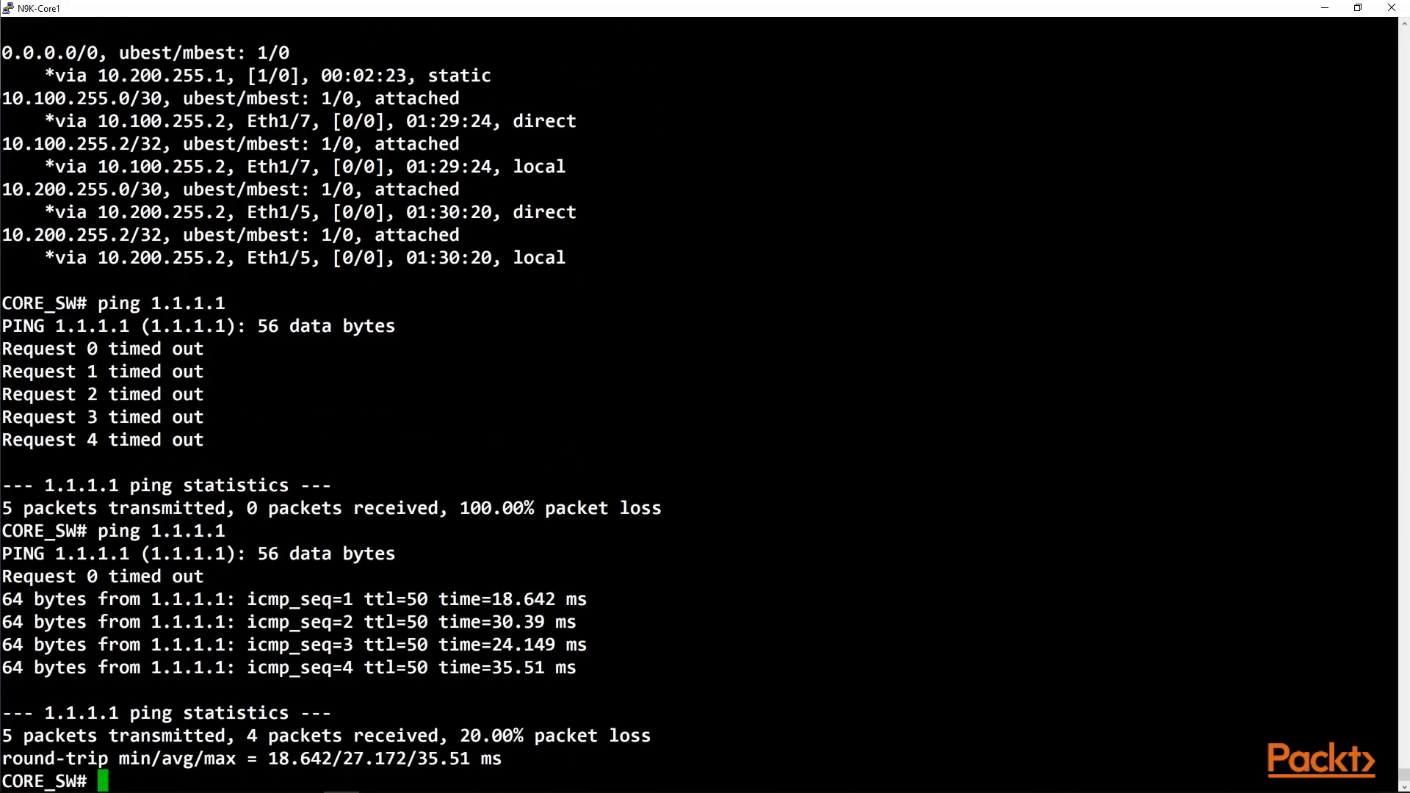
pyautogui.write('ping 18.8.8.8')
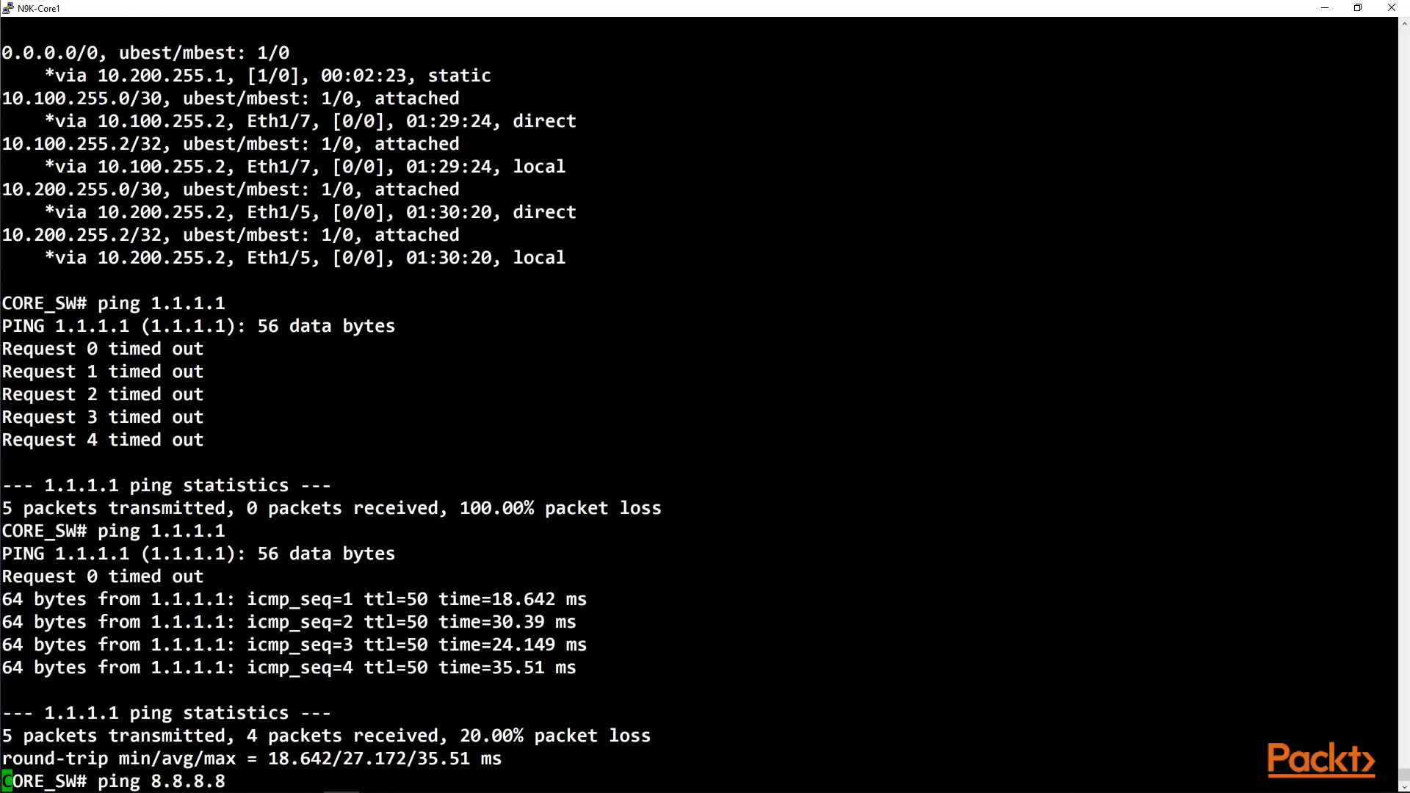
pyautogui.press('Return')
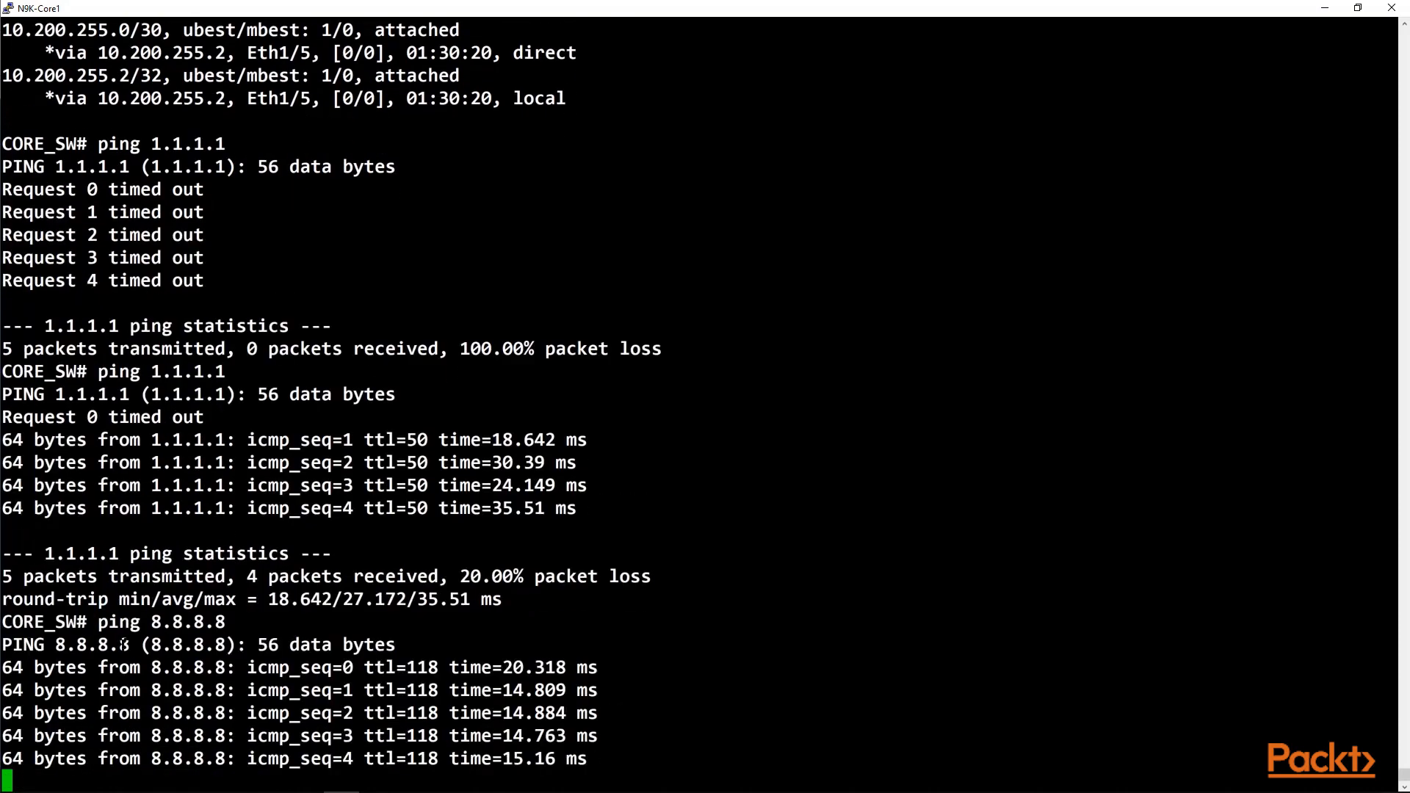